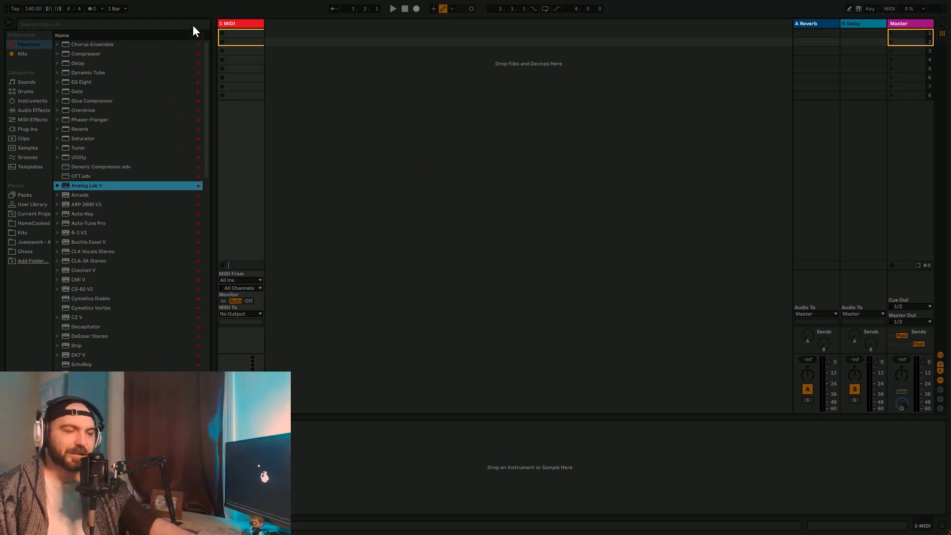
Load Analog Lab V onto the MIDI track and open its Bass preset category.
key("Return")
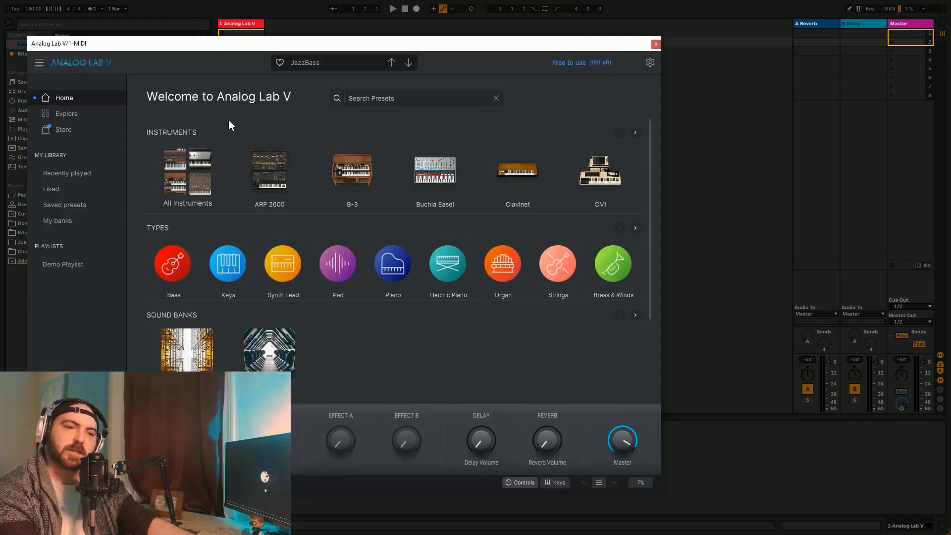
left_click(183, 263)
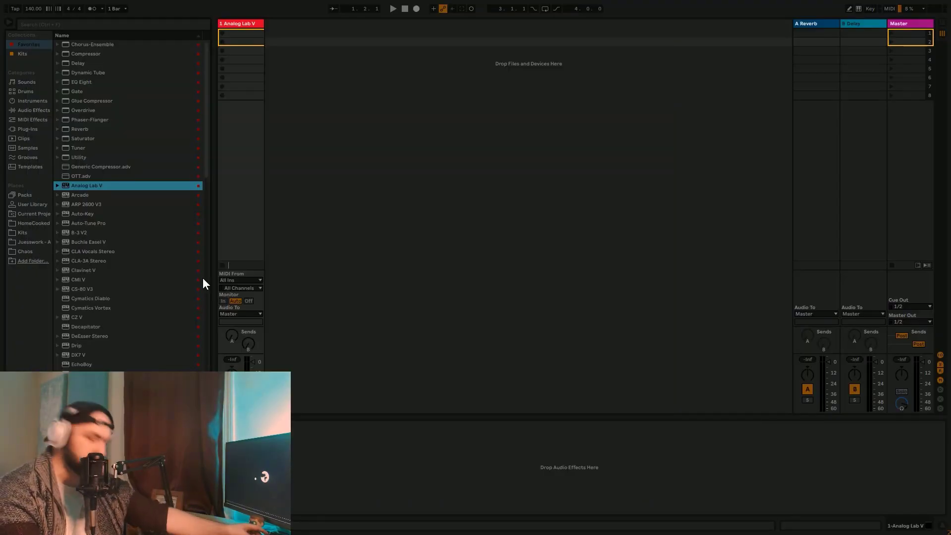
Leave full-screen mode and capture the recently played MIDI notes into a clip on the Analog Lab V track.
key("F11")
left_click(89, 16)
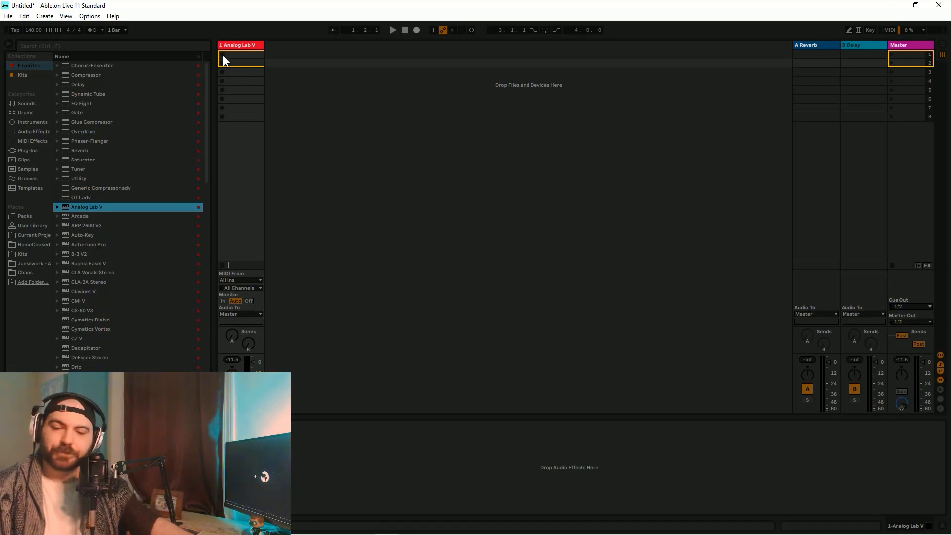
key("ctrl+shift+c")
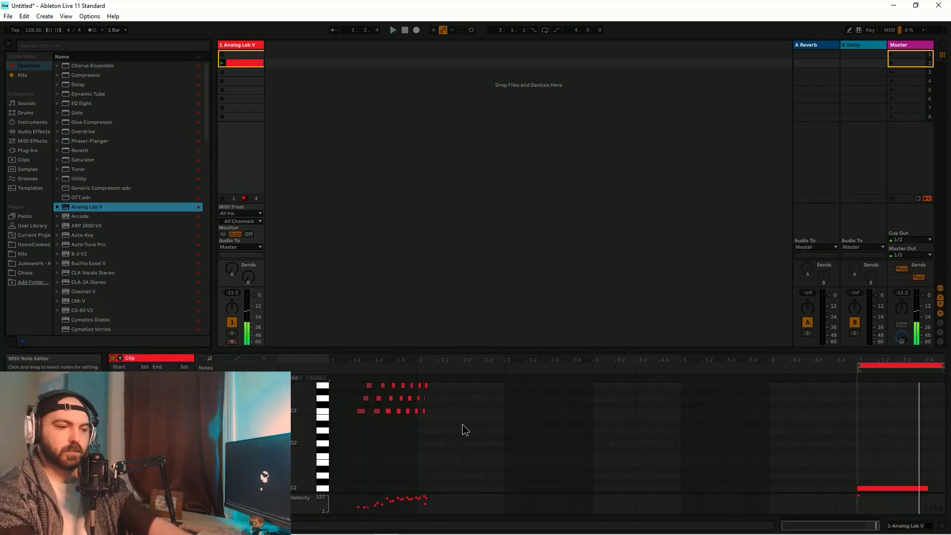
Delete the short practice notes and crop the clip to the one-bar section holding the long low note.
left_click_drag(467, 426, 331, 380)
key("Delete")
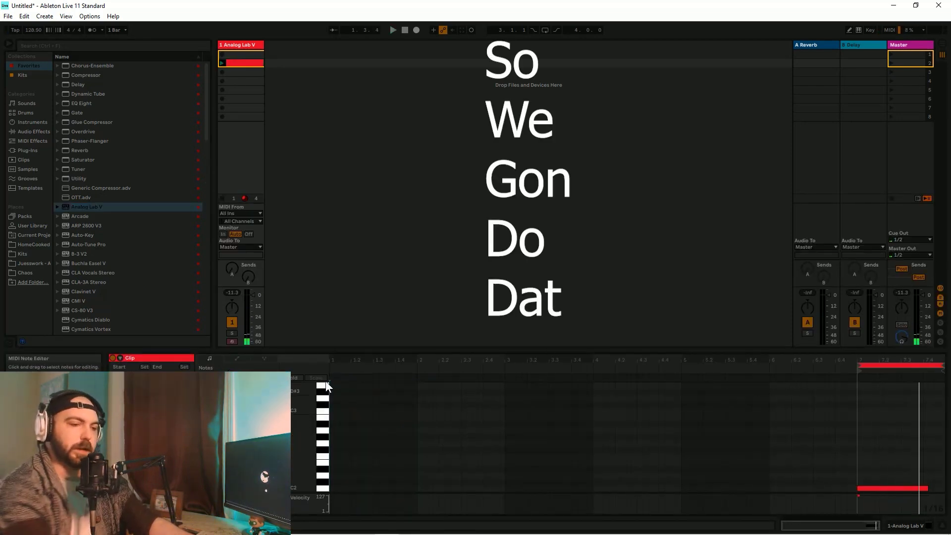
right_click(857, 439)
left_click(758, 306)
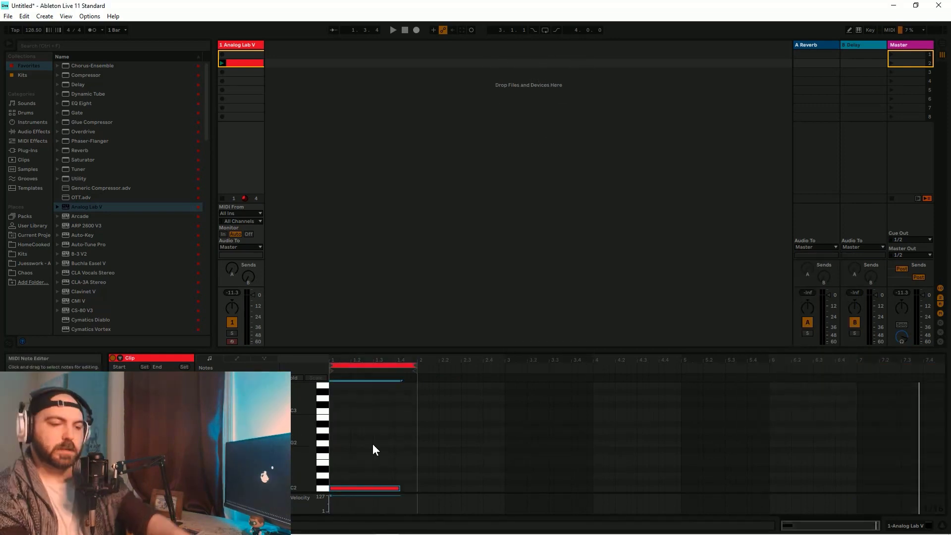
left_click(365, 460)
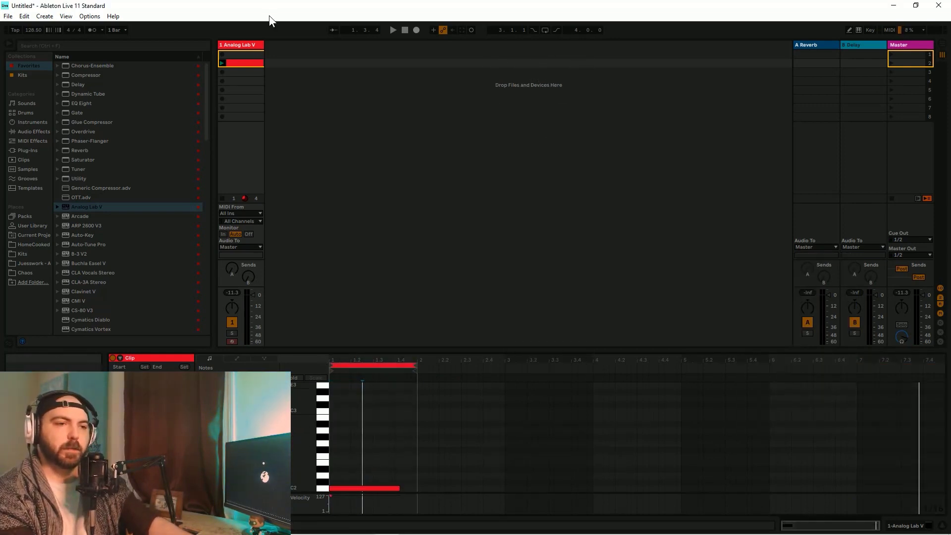
Move the MIDI clip up into the track's first clip slot and audition it.
left_click_drag(243, 66, 242, 59)
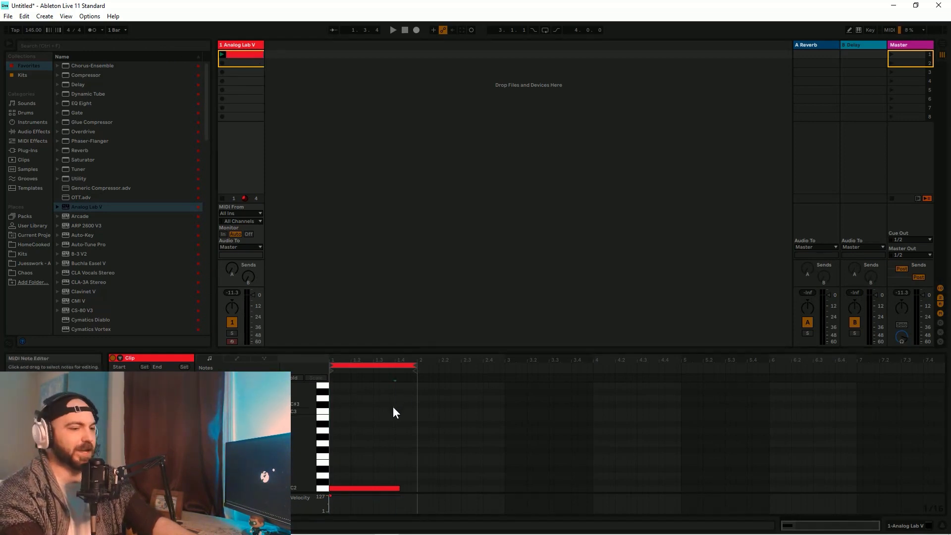
key("space")
left_click(378, 433)
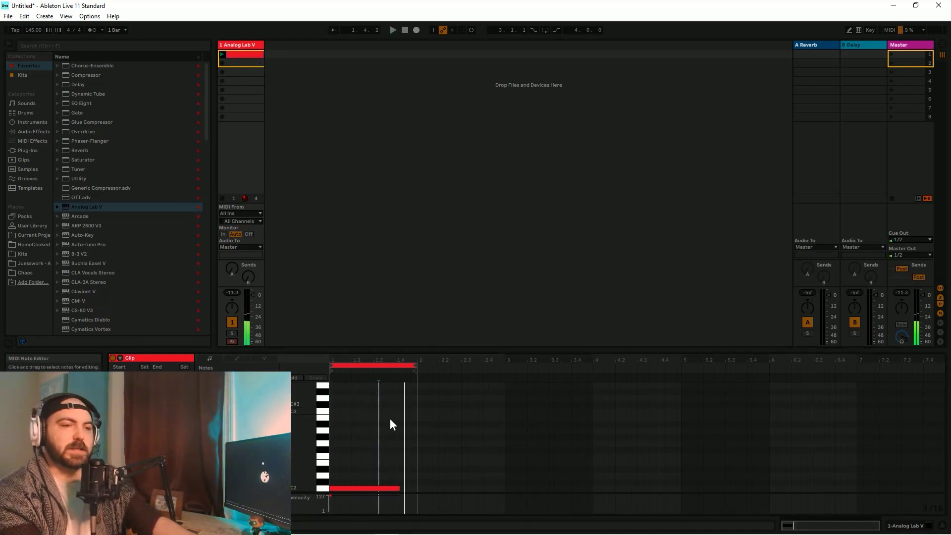
Freeze the Analog Lab V track and flatten it to audio.
right_click(251, 56)
left_click(278, 136)
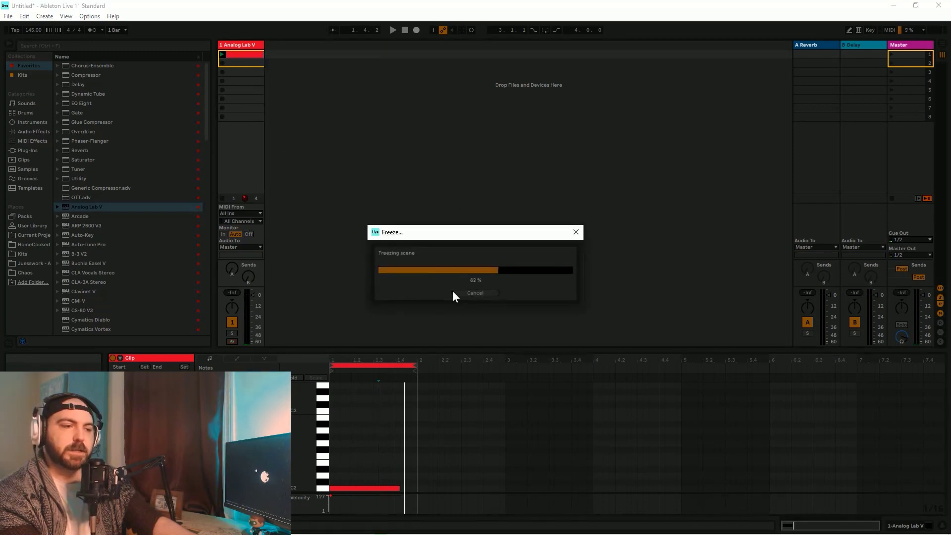
right_click(246, 55)
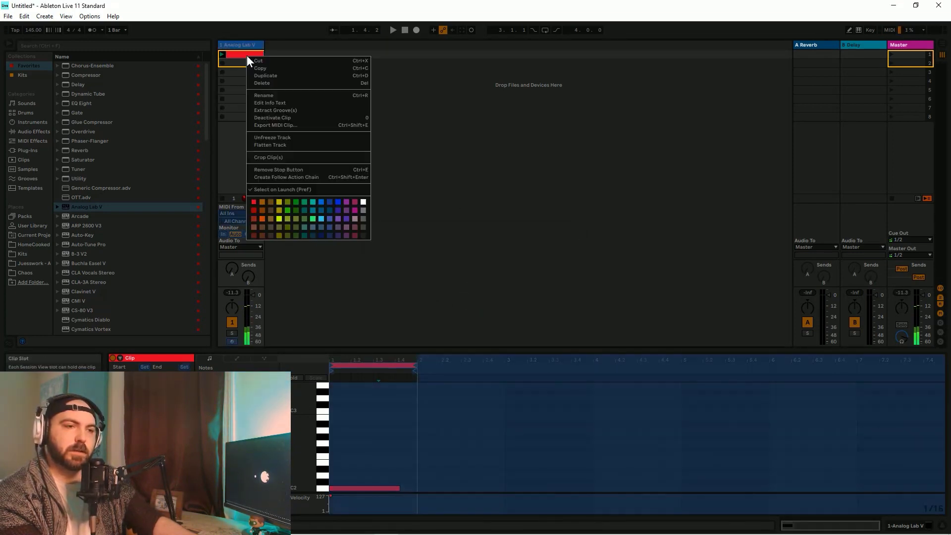
left_click(272, 146)
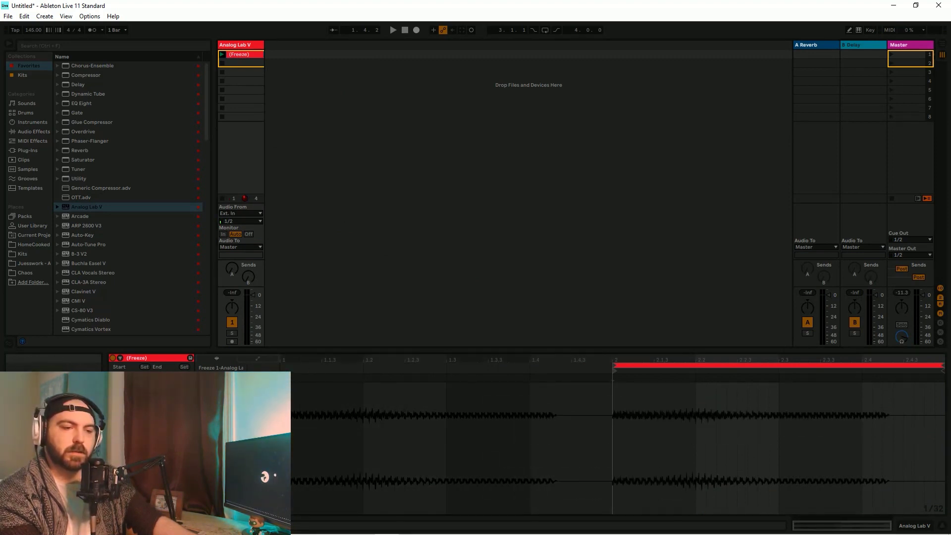
Turn off warping for the flattened audio clip and play it back.
left_click(210, 387)
left_click(238, 63)
left_click(240, 56)
key("space")
key("space")
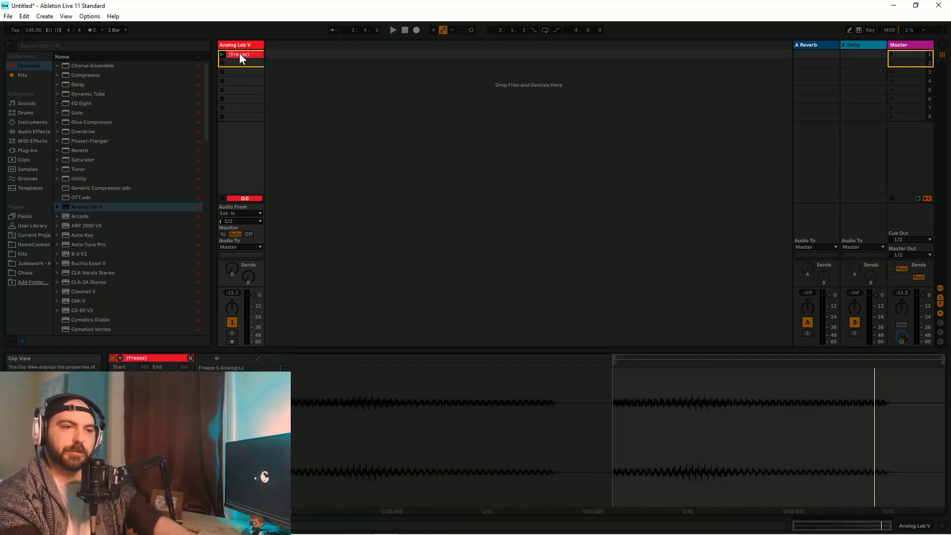
Switch to the Arrangement view and place the flattened audio clip at the start of the timeline.
key("Tab")
left_click(224, 110)
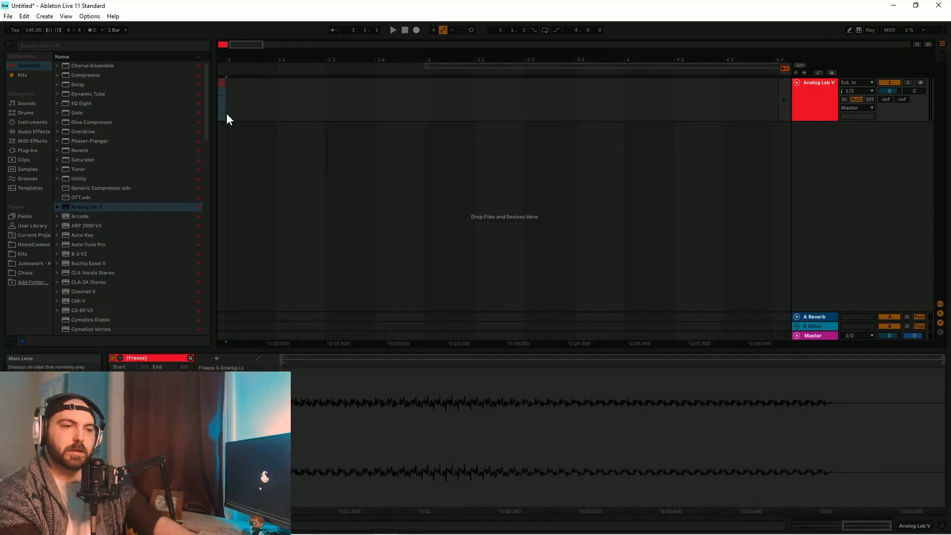
key("z")
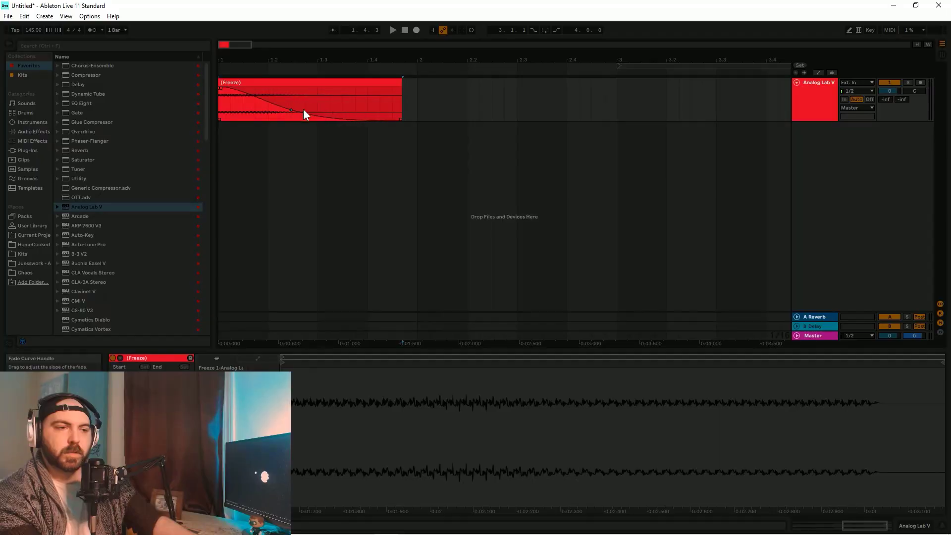
Shift the clip's fade-out start slightly later, steepen the fade curve for a faster decay, and audition it.
key("space")
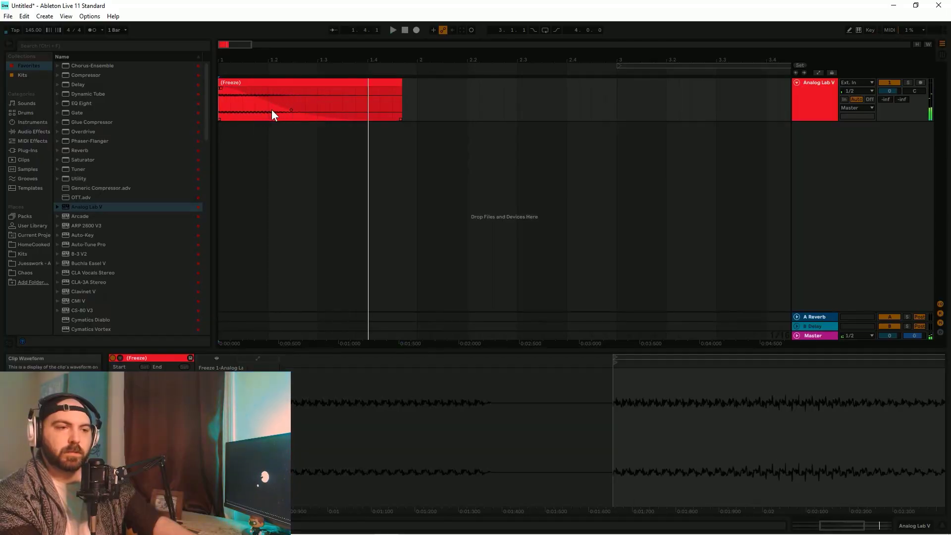
left_click_drag(222, 90, 235, 87)
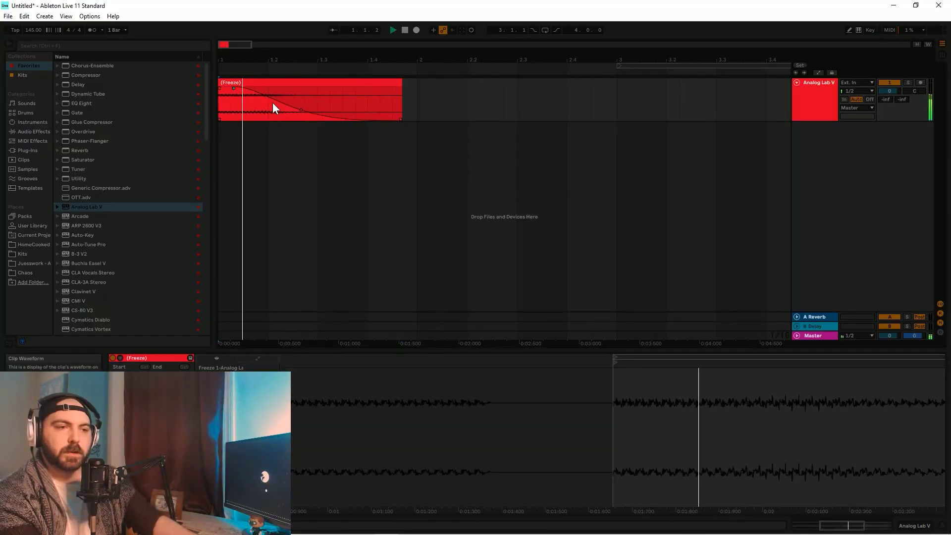
left_click_drag(301, 112, 246, 97)
key("space")
key("space")
key("space")
key("space")
key("space")
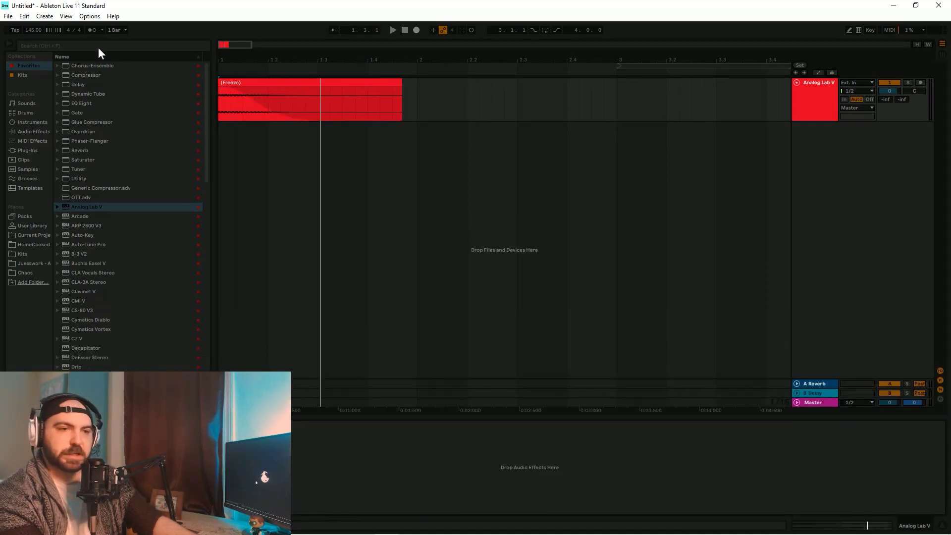
Add a Compressor to the Analog Lab V track and audition the faded clip through it.
left_click(88, 46)
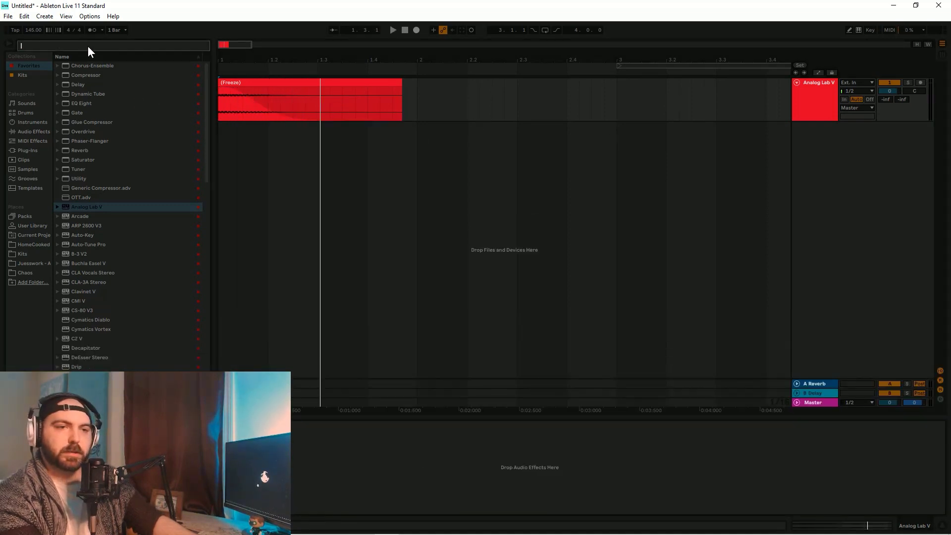
left_click(74, 76)
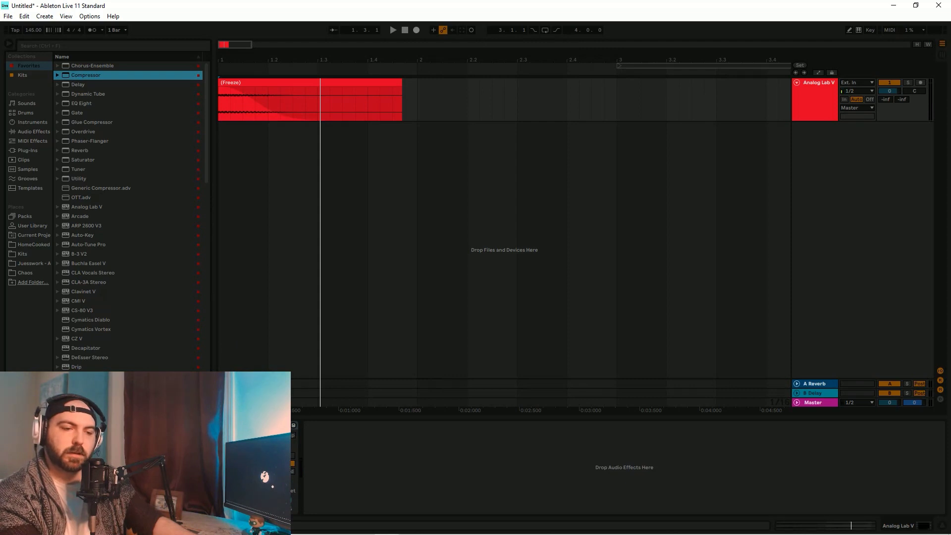
key("space")
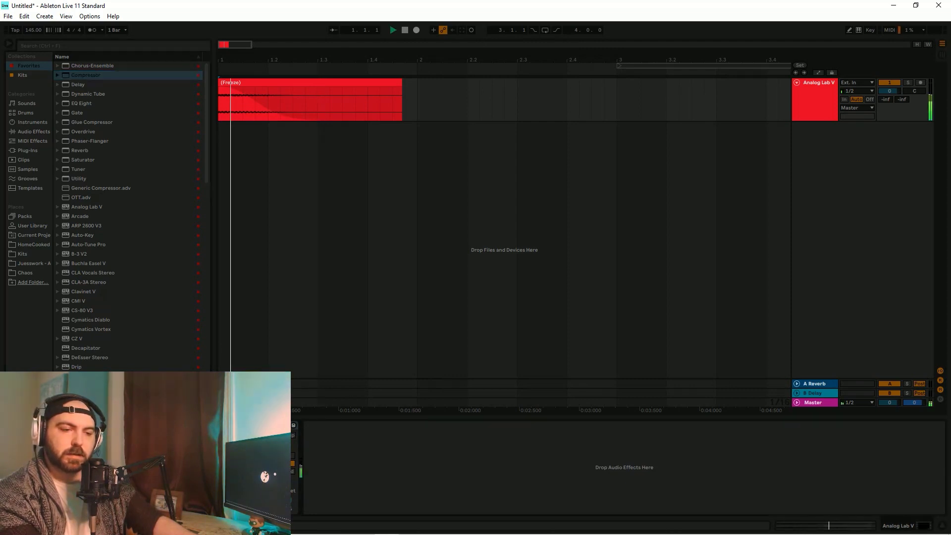
left_click(234, 82)
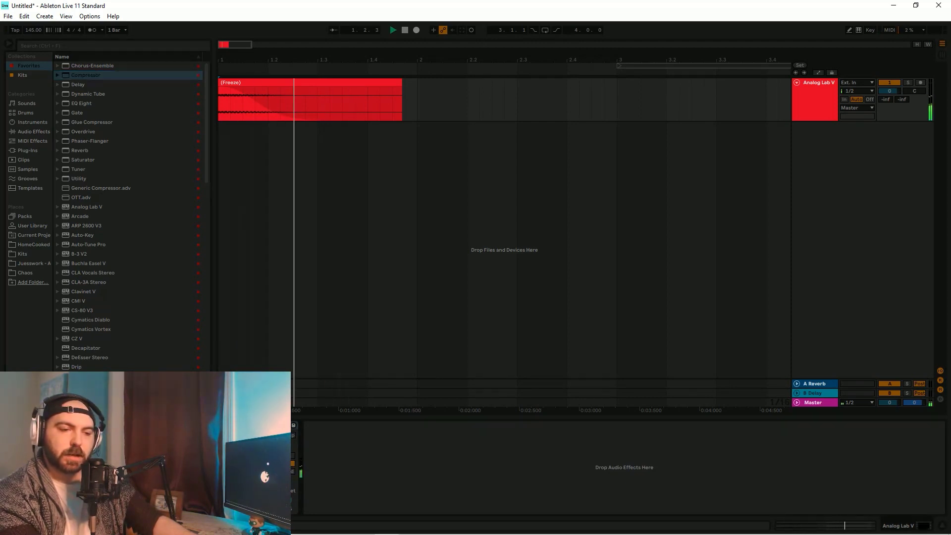
left_click(234, 82)
key("space")
key("space")
key("space")
key("space")
key("space")
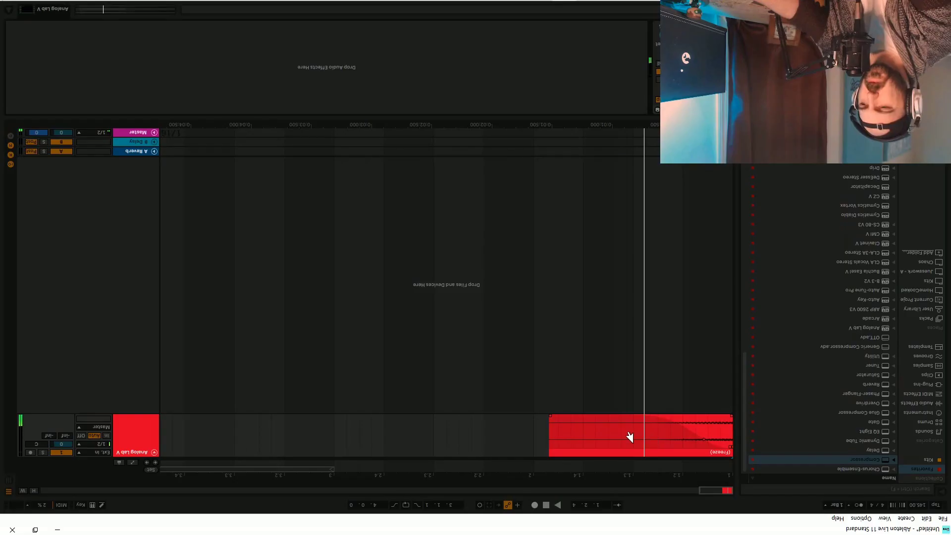
Freeze and flatten the track again to render the fade and Compressor into the audio.
right_click(318, 94)
left_click(371, 142)
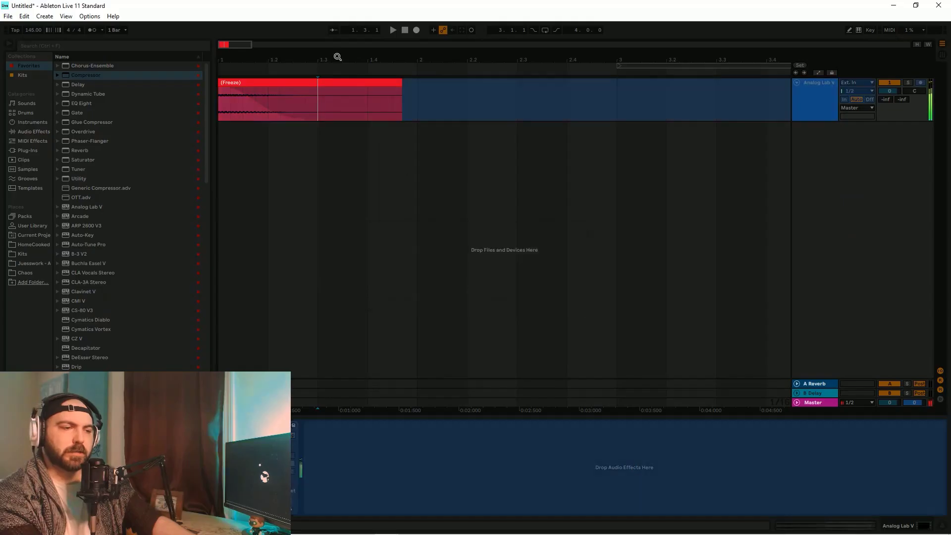
right_click(307, 106)
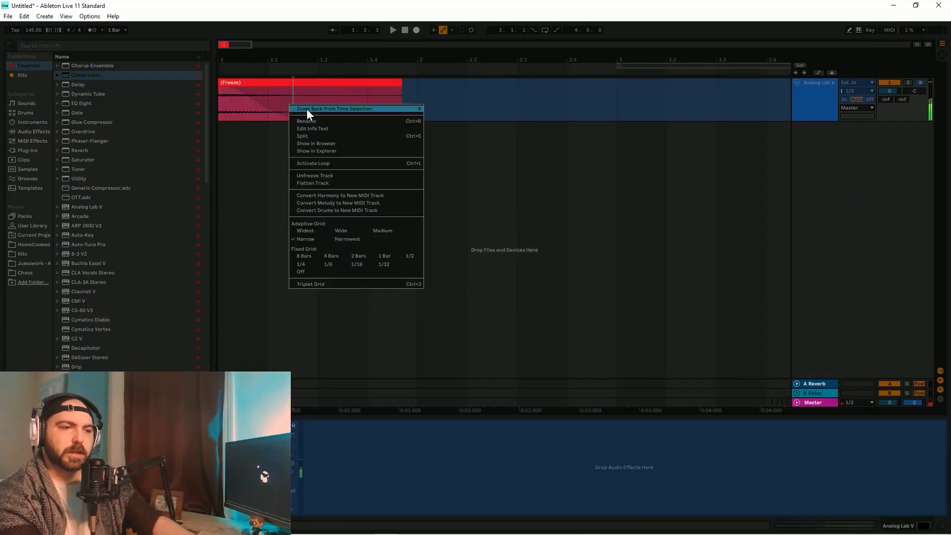
left_click(318, 184)
Shorten the rendered clip to end at about beat 1.3 and play it back.
left_click(330, 83)
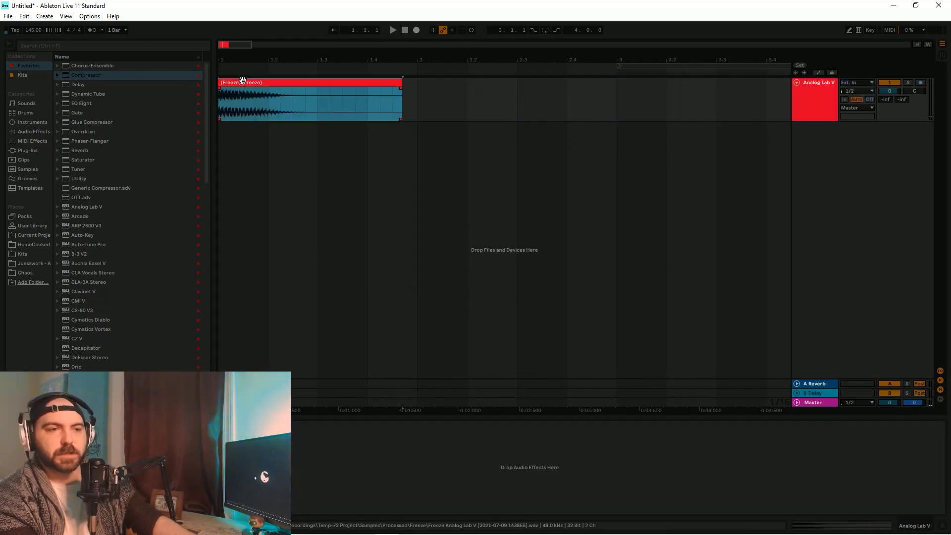
key("space")
left_click_drag(399, 81, 296, 85)
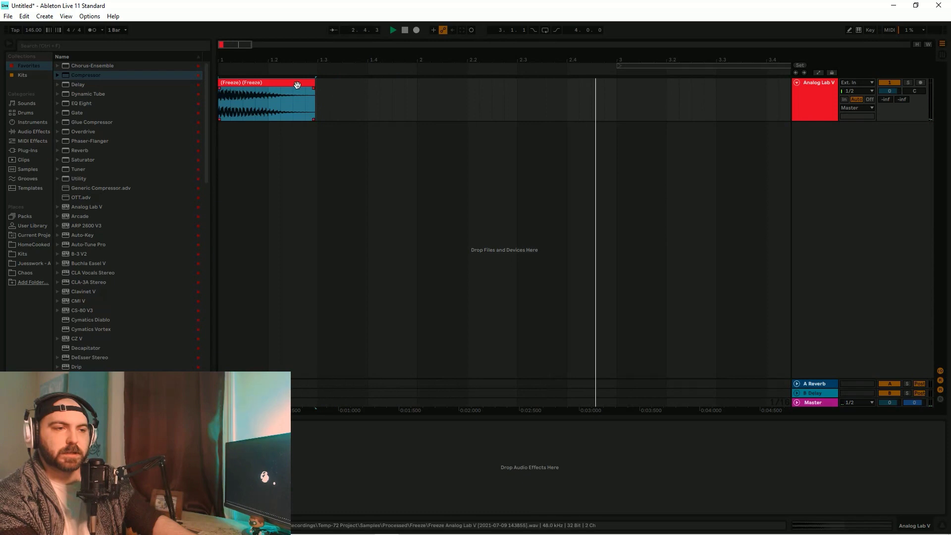
key("space")
key("space")
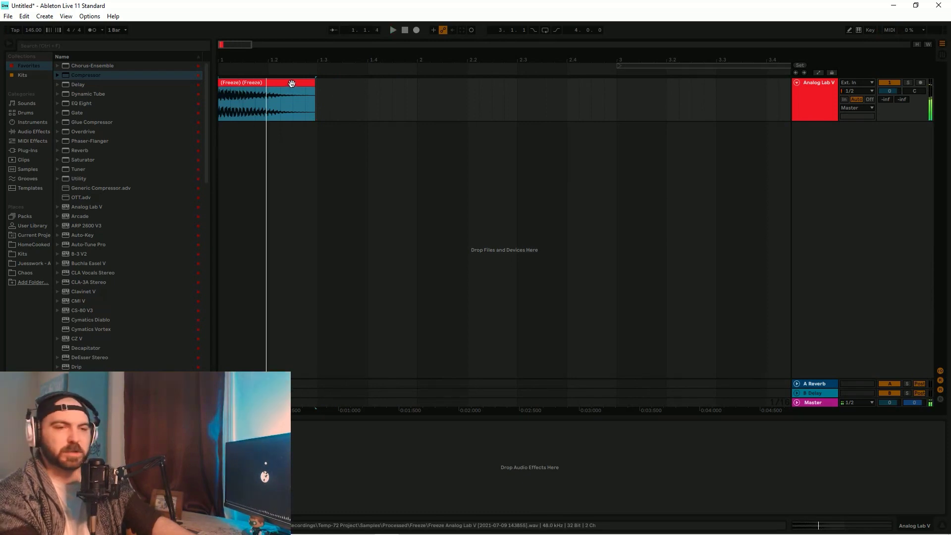
Search the browser for "diablo" and add Cymatics Diablo to the Analog Lab V track.
left_click(96, 45)
type("diablo")
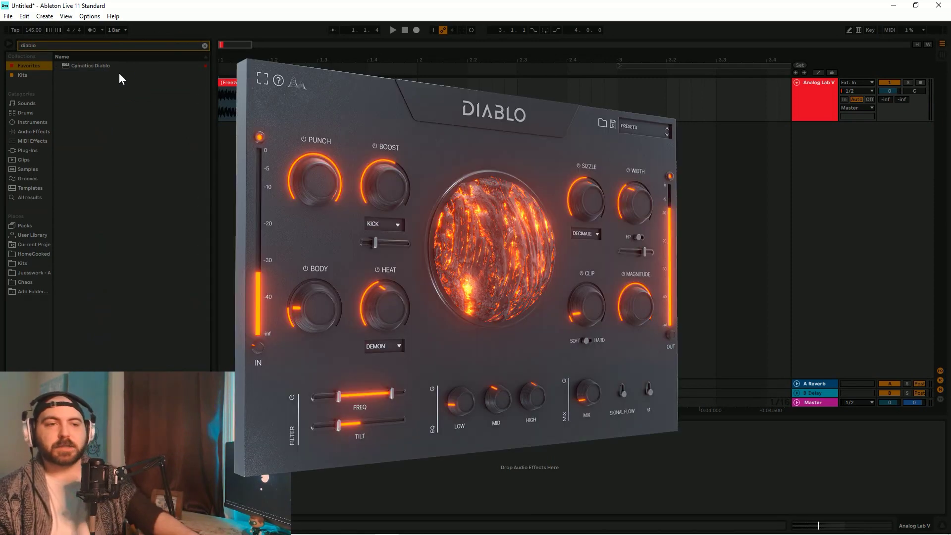
double_click(119, 66)
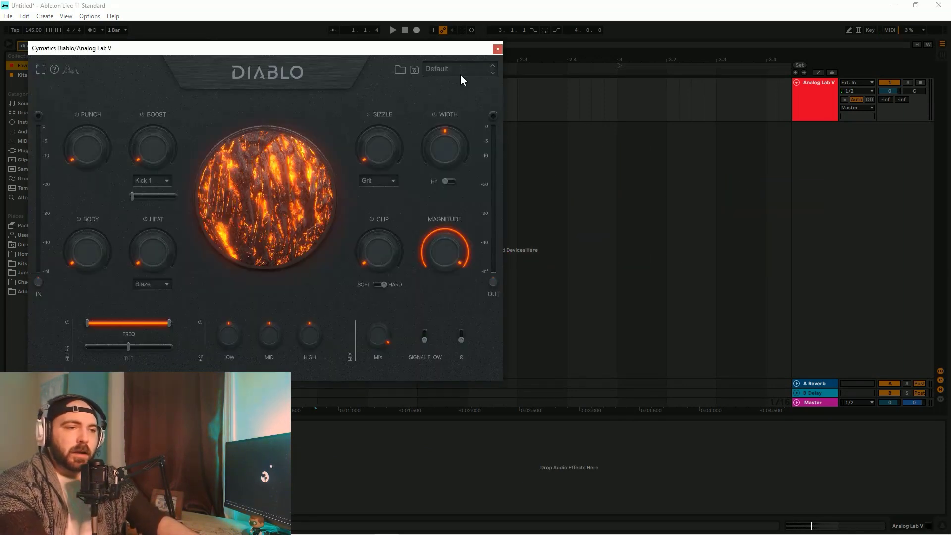
Try Diablo's factory preset 808 - Razor on the bass clip.
mouse_move(444, 92)
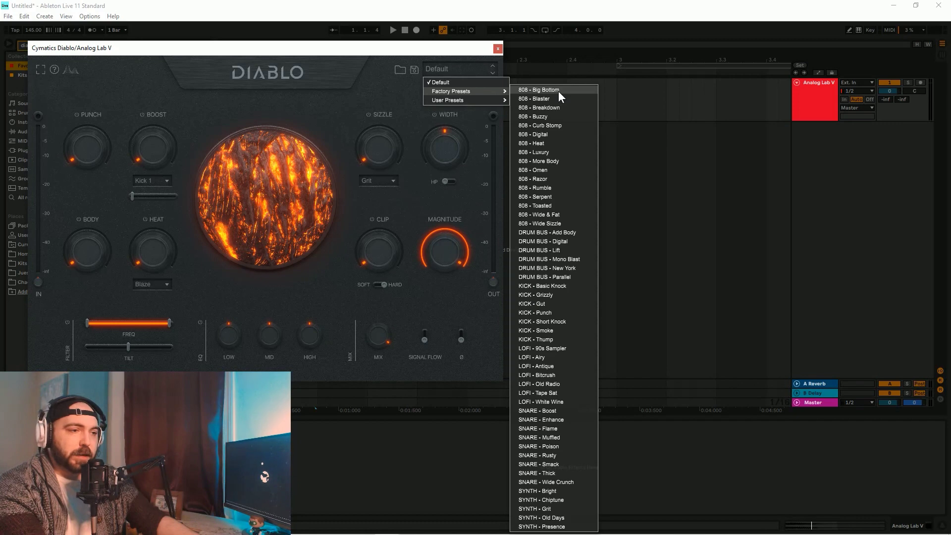
left_click(558, 179)
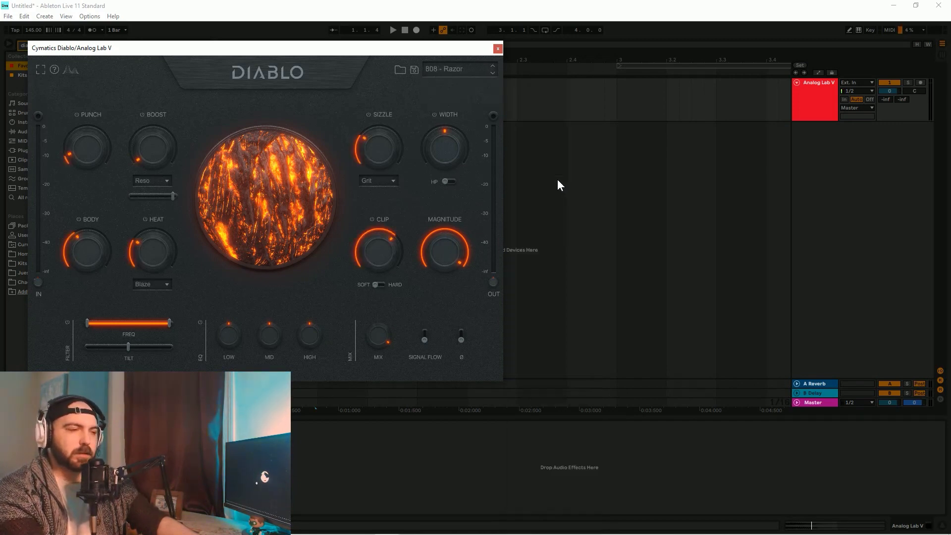
key("space")
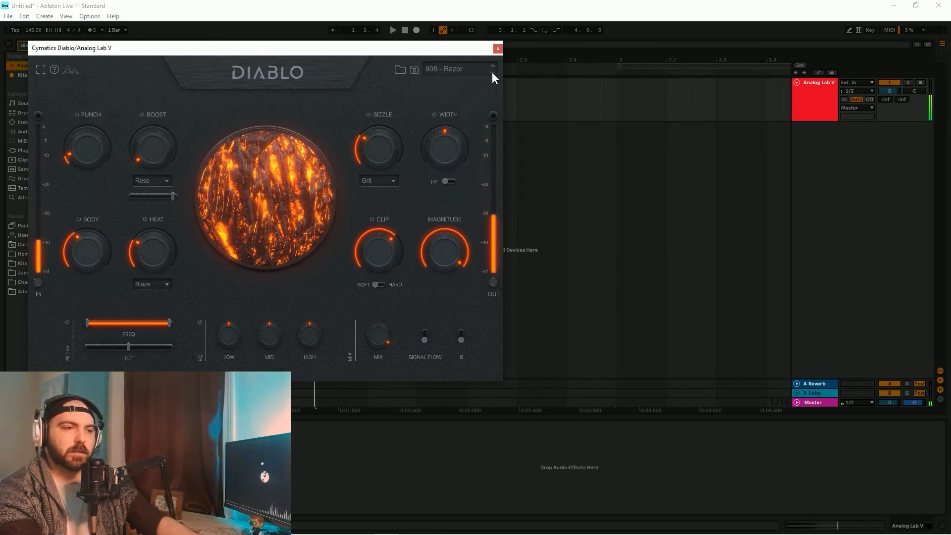
Switch Diablo to the 808 - Omen preset, set its mid EQ to -12 dB, and close the plug-in window.
left_click(492, 73)
left_click_drag(266, 358, 268, 355)
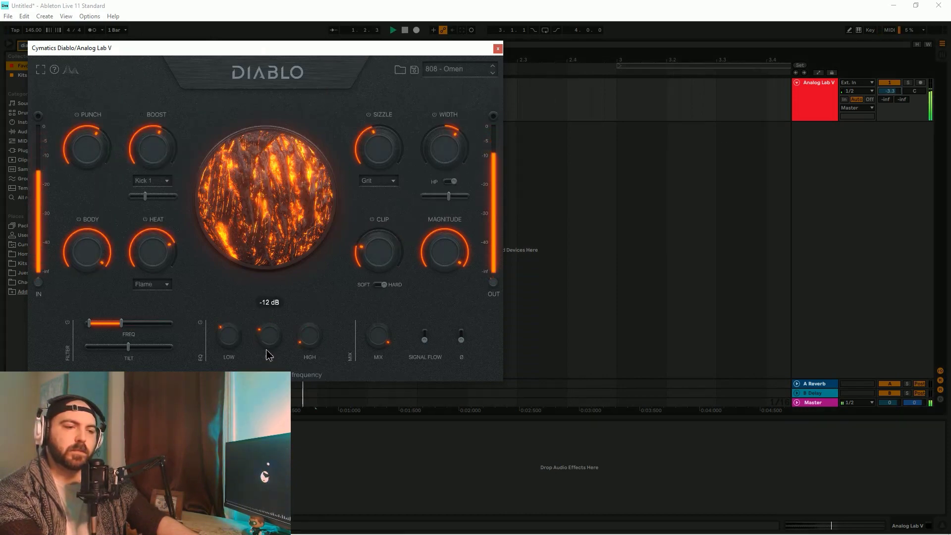
left_click(498, 49)
Search the browser for "eq" and add EQ Eight to the Analog Lab V track.
left_click(62, 47)
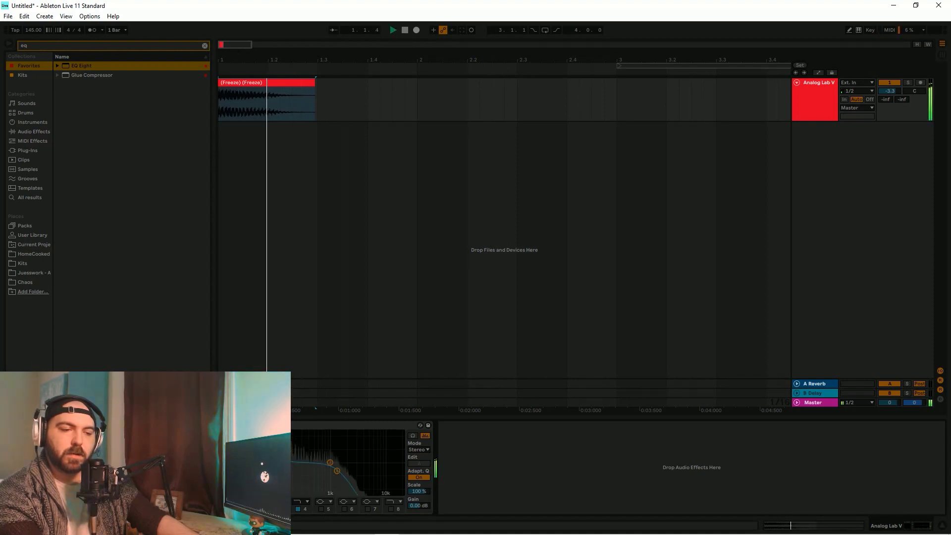
Audition the bass clip repeatedly through EQ Eight.
key("space")
key("space")
key("space")
key("space")
key("space")
key("space")
key("space")
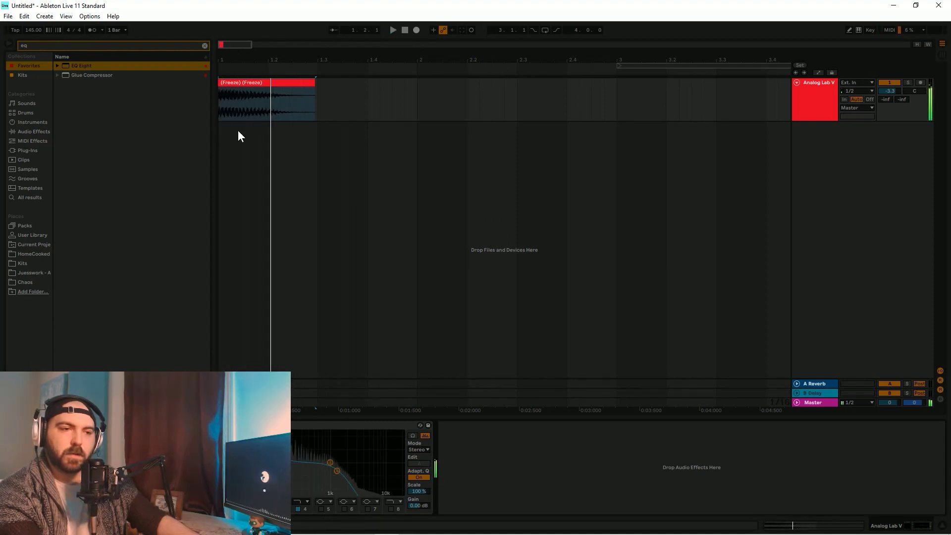
Reshape the fade-out curve of the frozen bass clip and audition the result.
left_click(254, 106)
left_click(253, 83)
key("space")
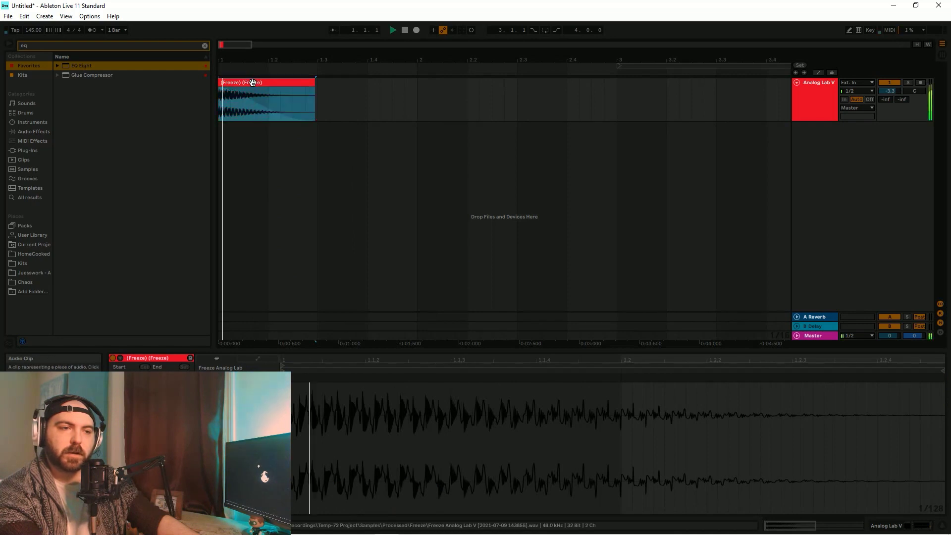
key("space")
left_click_drag(259, 105, 271, 96)
key("space")
key("space")
key("space")
key("space")
left_click(266, 83)
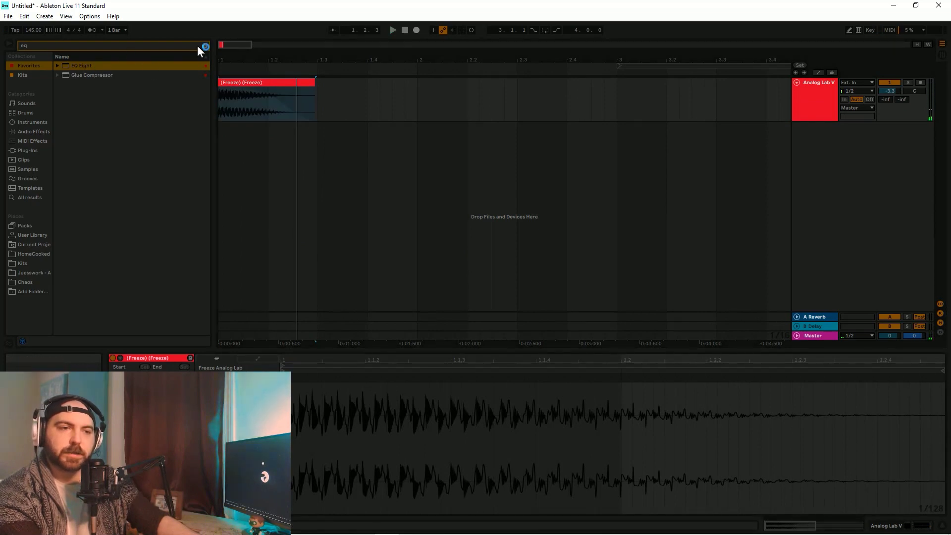
Clear the browser search, freeze and flatten the Analog Lab V track, and play the flattened clip.
left_click(204, 46)
right_click(265, 107)
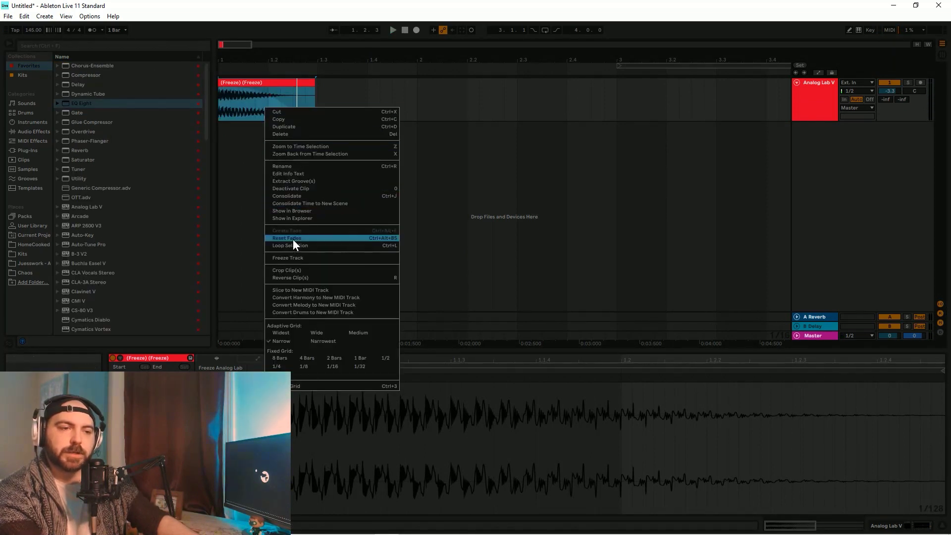
left_click(286, 258)
right_click(258, 98)
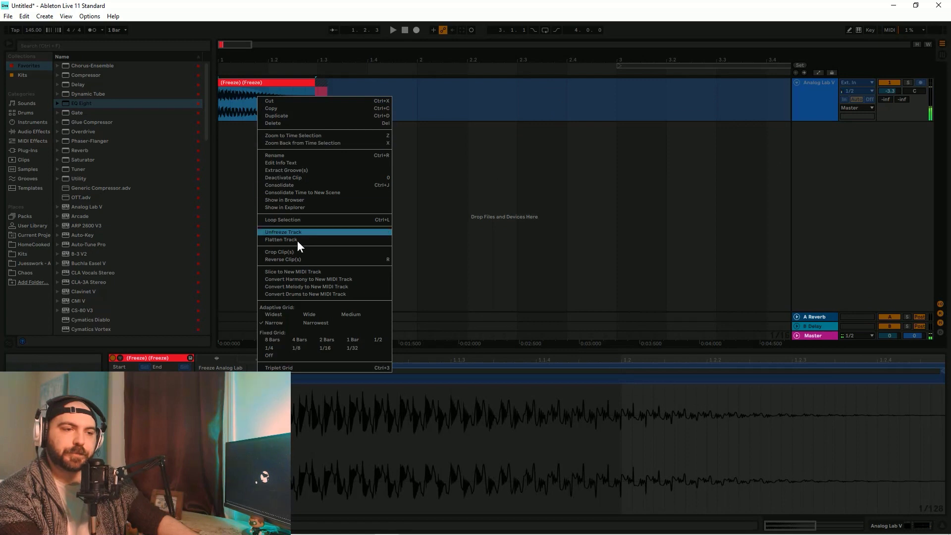
left_click(282, 240)
key("space")
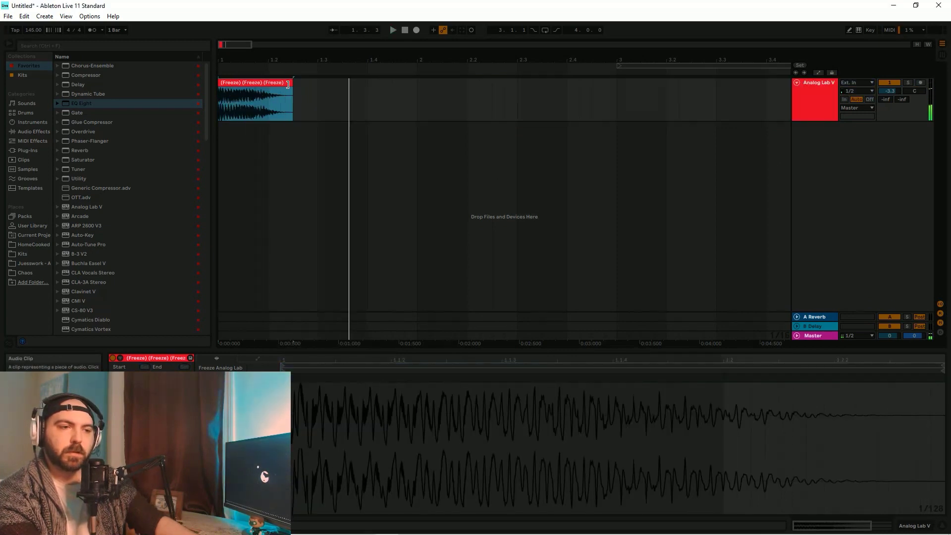
Add a new EQ Eight from the Favorites collection to the flattened Analog Lab V track.
left_click(56, 44)
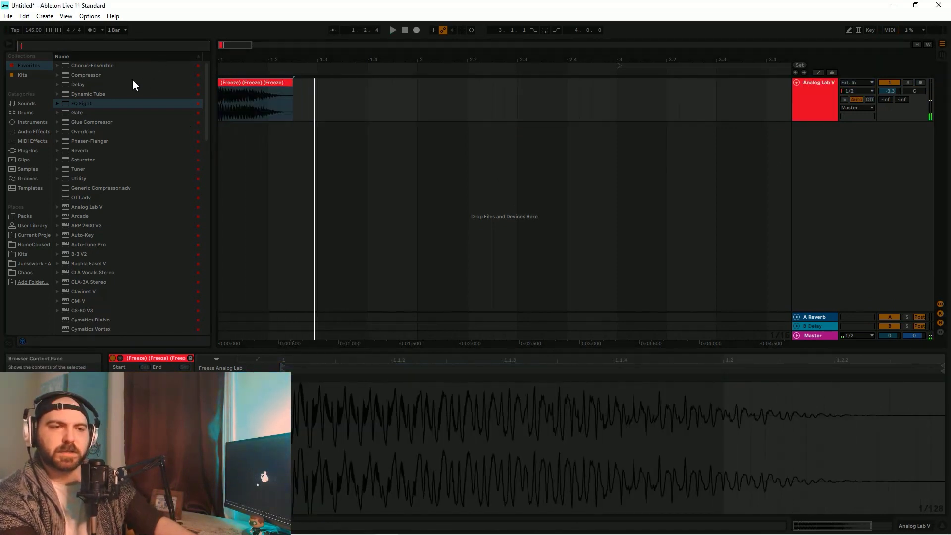
left_click(87, 101)
left_click(85, 96)
double_click(84, 103)
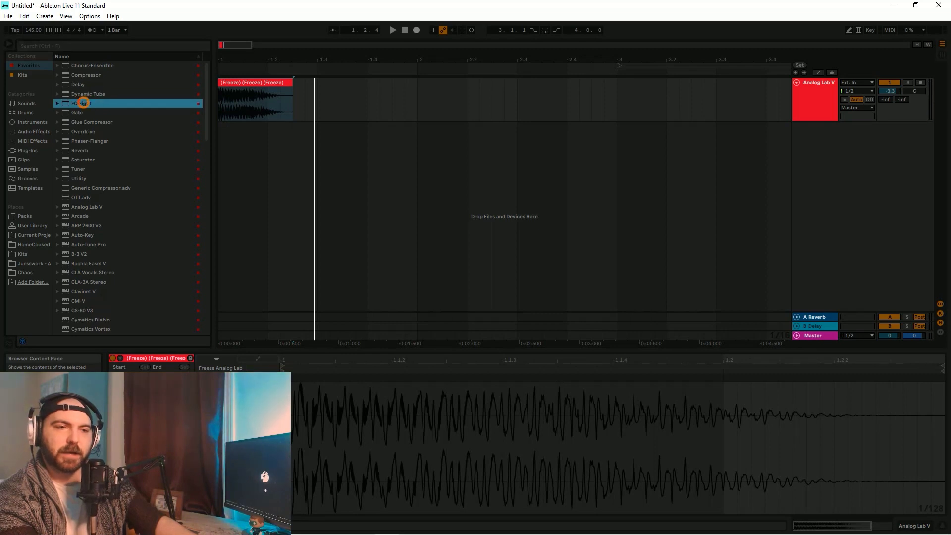
key("space")
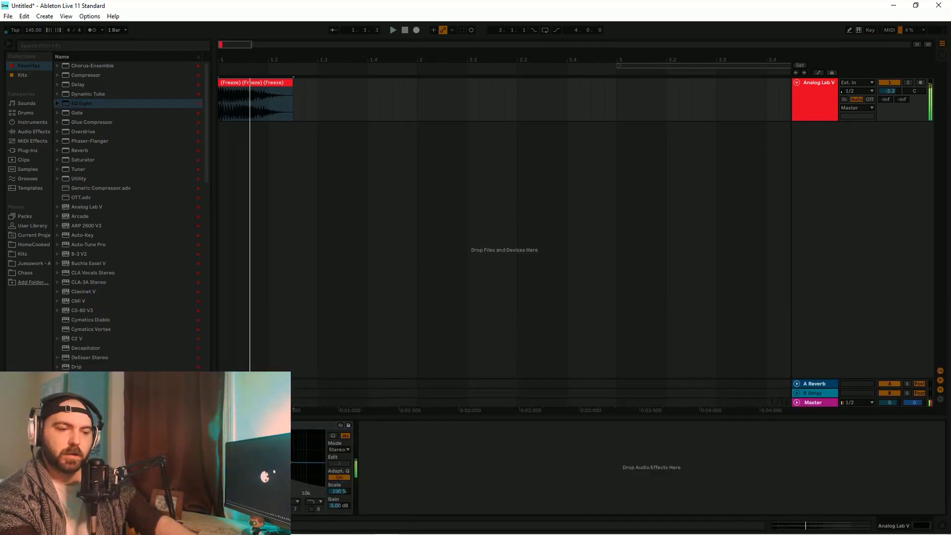
Audition the flattened bass clip repeatedly with the new EQ Eight in the chain.
key("space")
key("space")
key("space")
key("space")
key("space")
key("space")
key("space")
key("space")
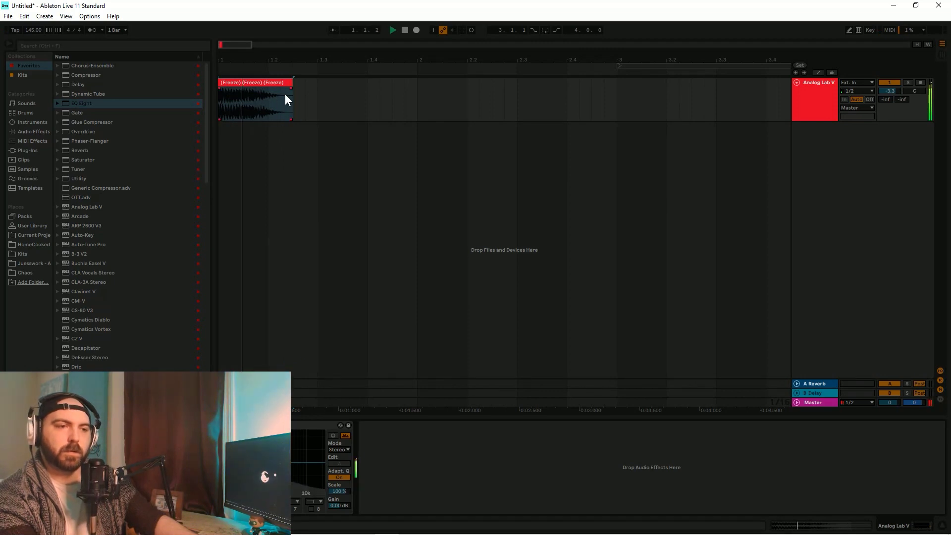
key("space")
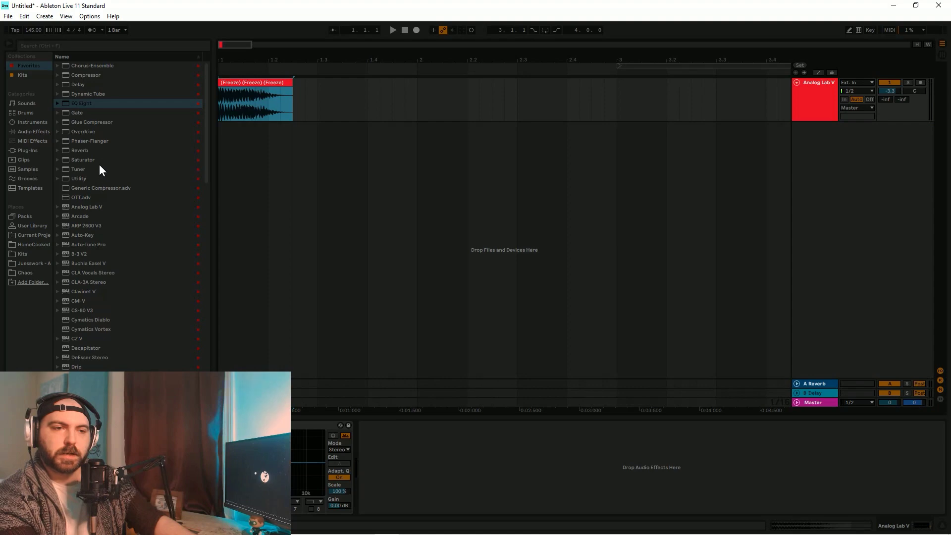
Try Saturator on the bass track with its output at 0 dB, and remove it again.
double_click(82, 160)
key("space")
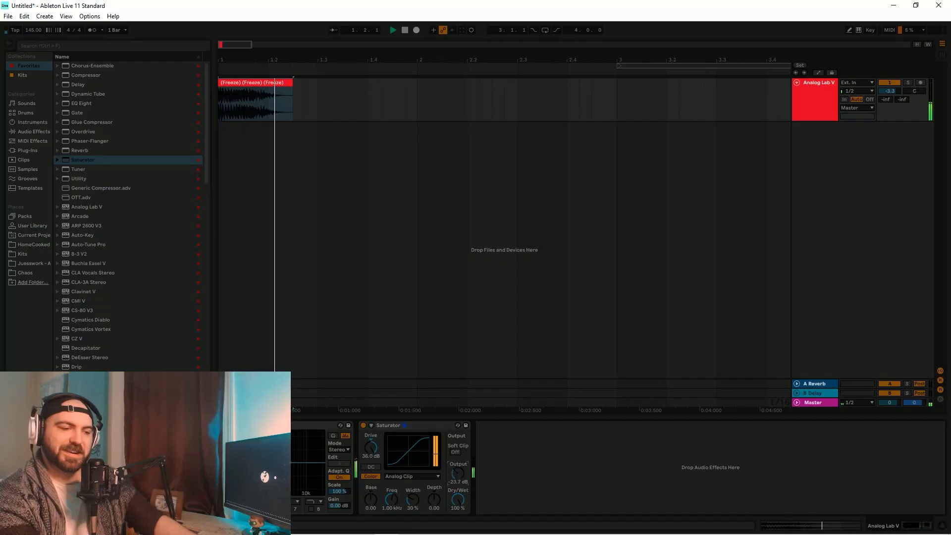
left_click_drag(457, 474, 458, 411)
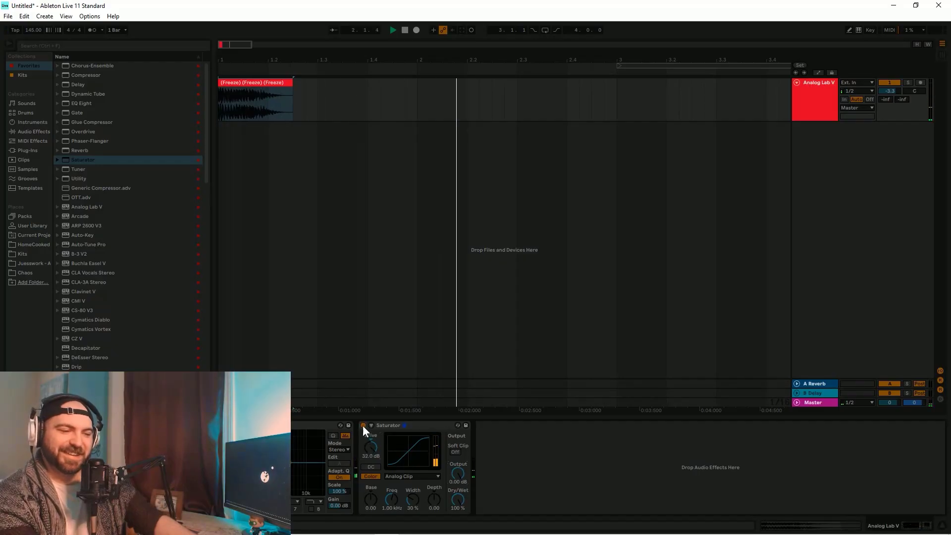
left_click(421, 426)
key("Delete")
key("space")
key("space")
Search the browser for "cymat" and add Cymatics Vortex to the Analog Lab V track.
left_click(64, 45)
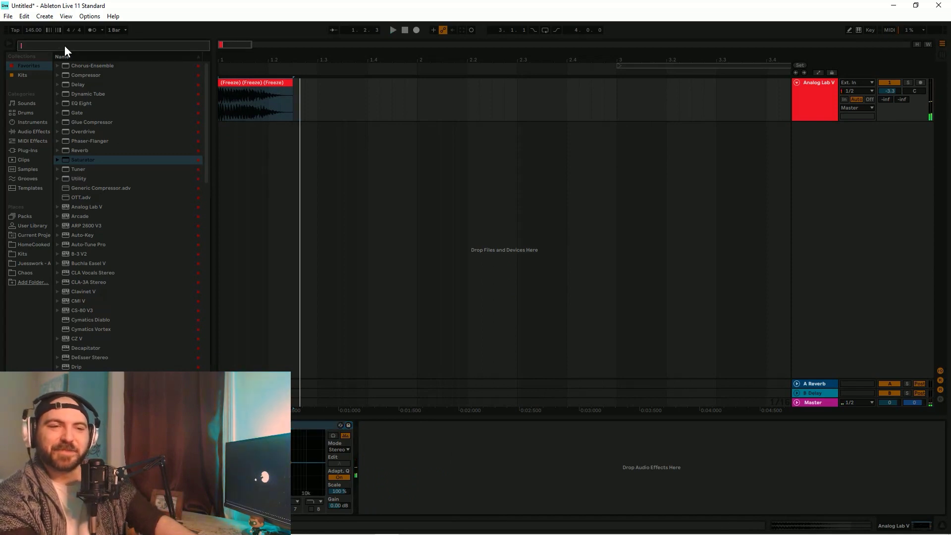
type("cyn")
type("at")
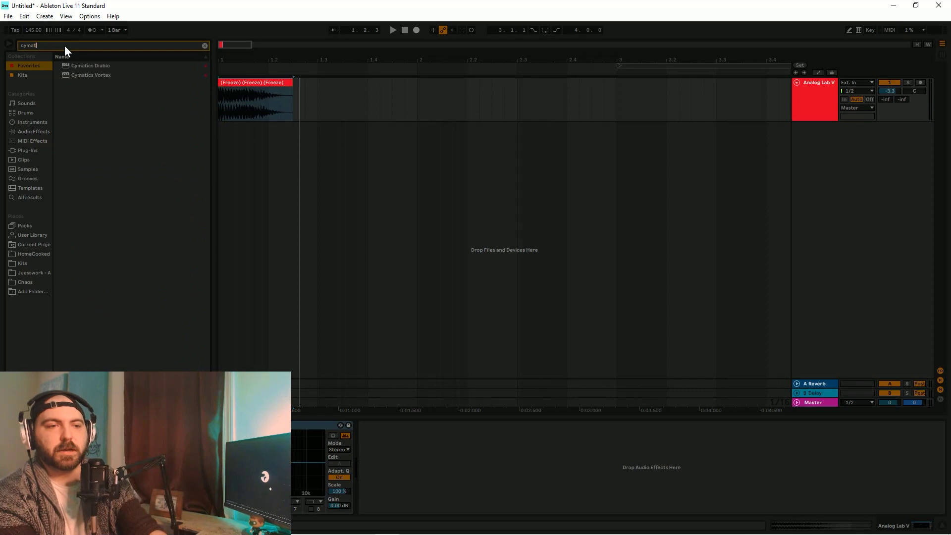
double_click(97, 76)
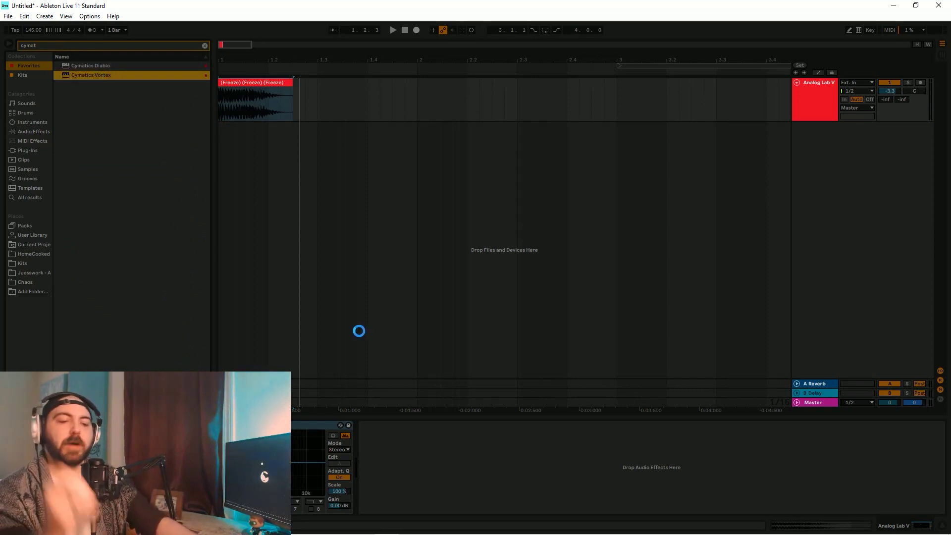
Choose Vortex's flame distortion mode and adjust its large main knob while auditioning the bass.
left_click(124, 289)
key("space")
key("space")
key("space")
key("space")
key("space")
left_click_drag(152, 144, 166, 108)
key("space")
key("space")
key("space")
key("space")
key("space")
key("space")
key("space")
key("space")
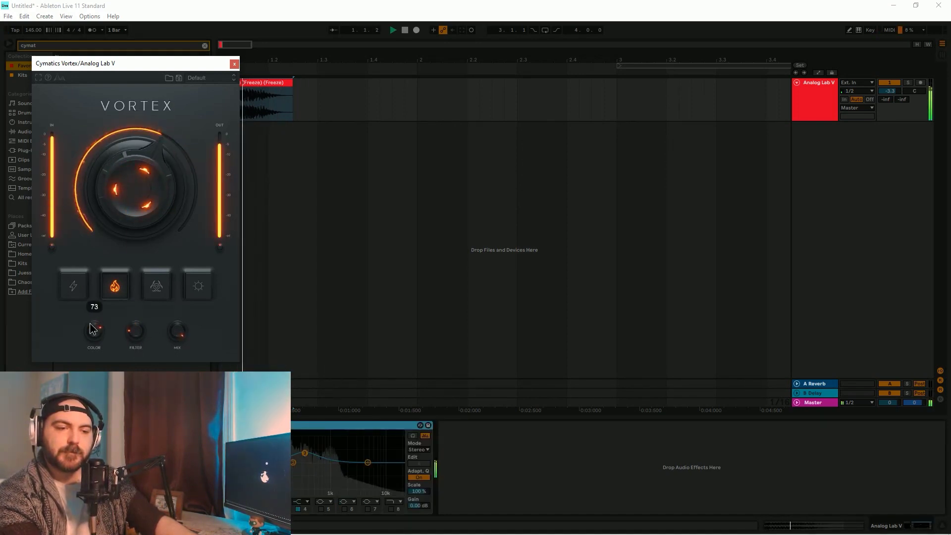
Lower Vortex's Color amount while auditioning the bass and close the plug-in window.
key("space")
key("space")
key("space")
key("space")
key("space")
key("space")
key("space")
key("space")
left_click_drag(91, 323, 89, 364)
left_click(234, 64)
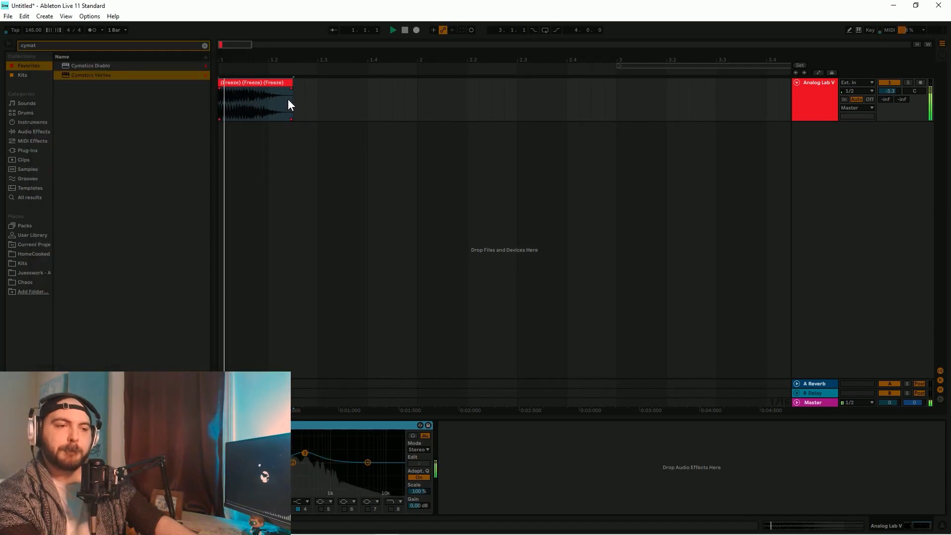
Duplicate the Analog Lab V track with its clip, play both layers, and group the two tracks.
key("ctrl+d")
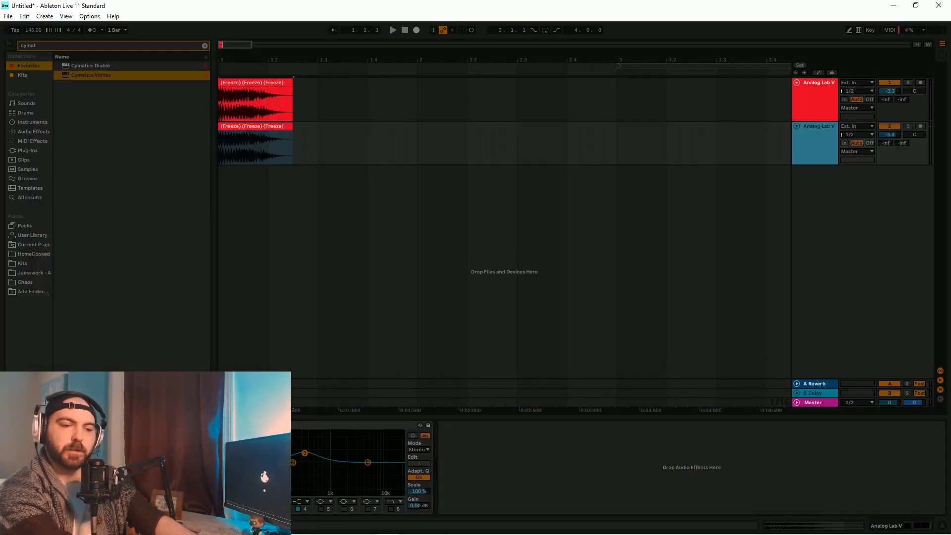
left_click(299, 144)
left_click_drag(297, 144, 133, 142)
key("space")
left_click(831, 132, "shift")
key("ctrl+g")
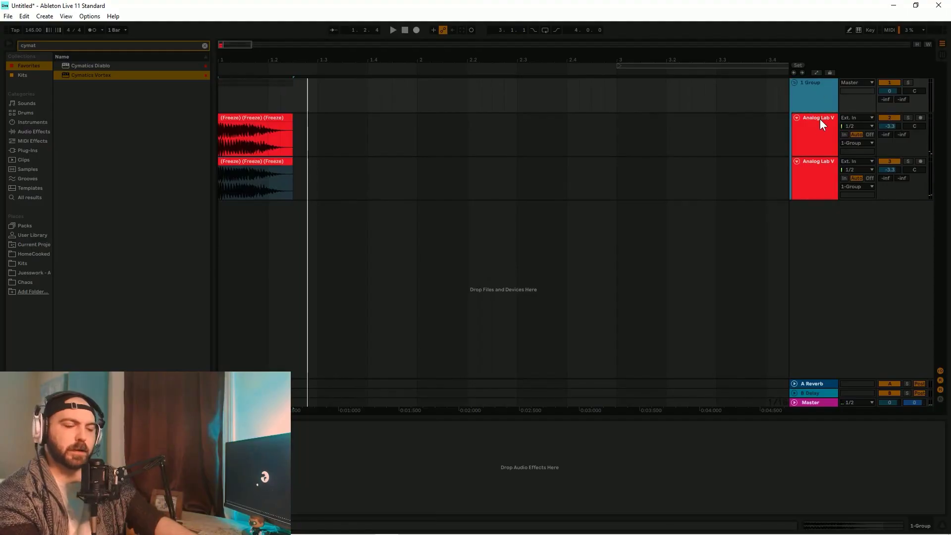
Add an audio track with Resampling as input, arm it, and record the grouped bass layers onto it.
key("ctrl+t")
left_click(858, 205)
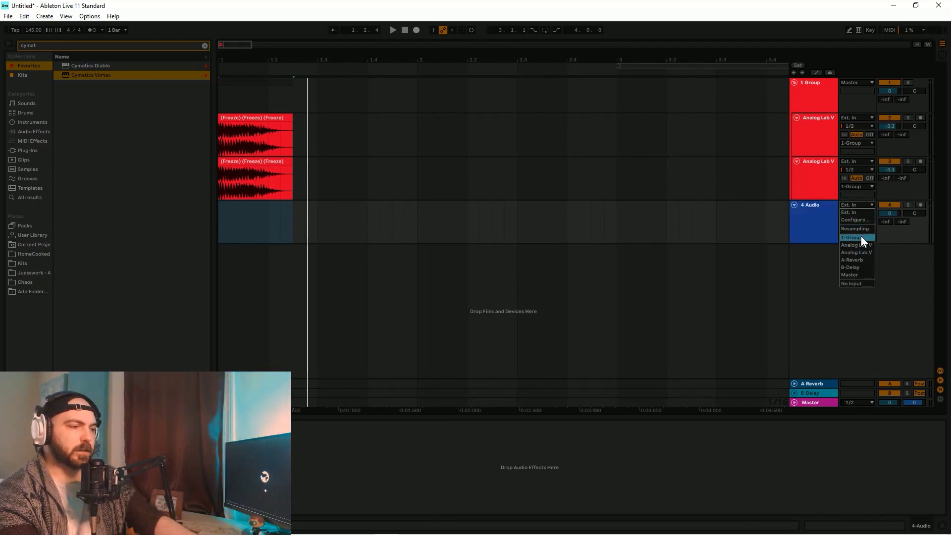
left_click(863, 230)
left_click(920, 205)
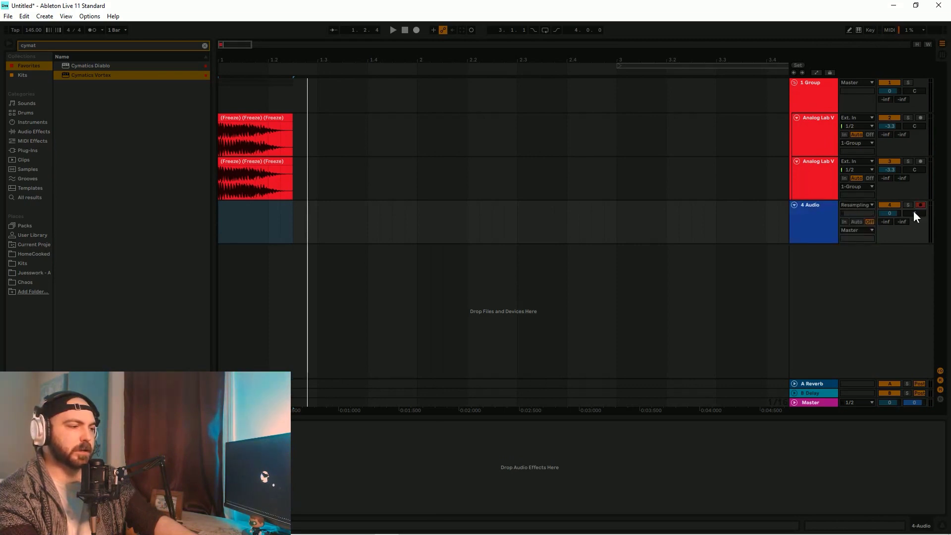
left_click(416, 31)
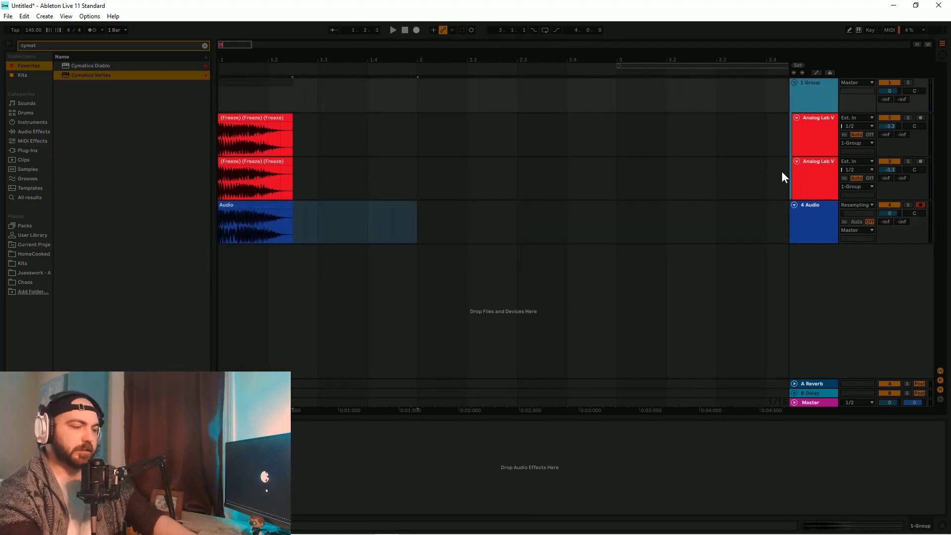
Delete the group with both source tracks and audition the resampled bass clip.
key("Delete")
left_click(246, 83)
key("space")
key("space")
key("space")
key("space")
key("space")
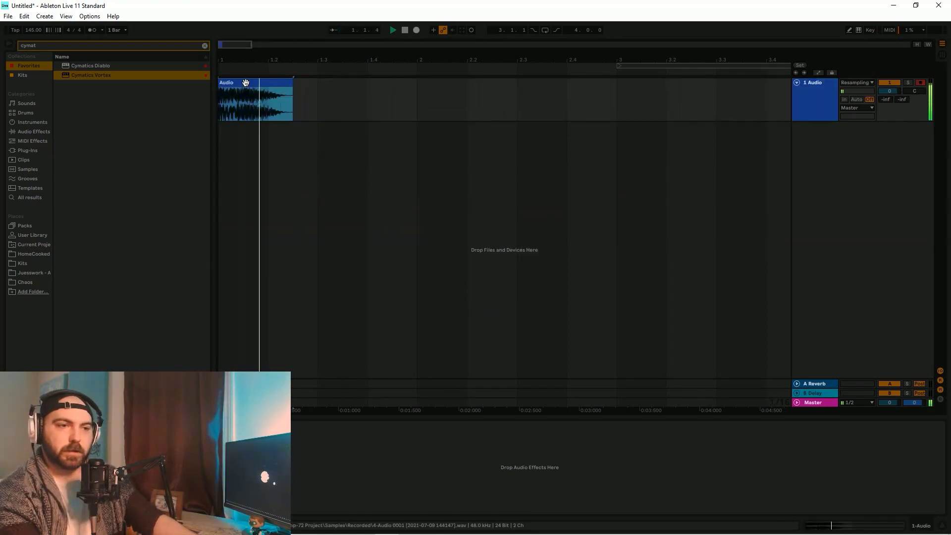
Set the resampled bass track's input to Ext. In and its volume to -3.1 dB while auditioning.
left_click_drag(892, 95, 891, 102)
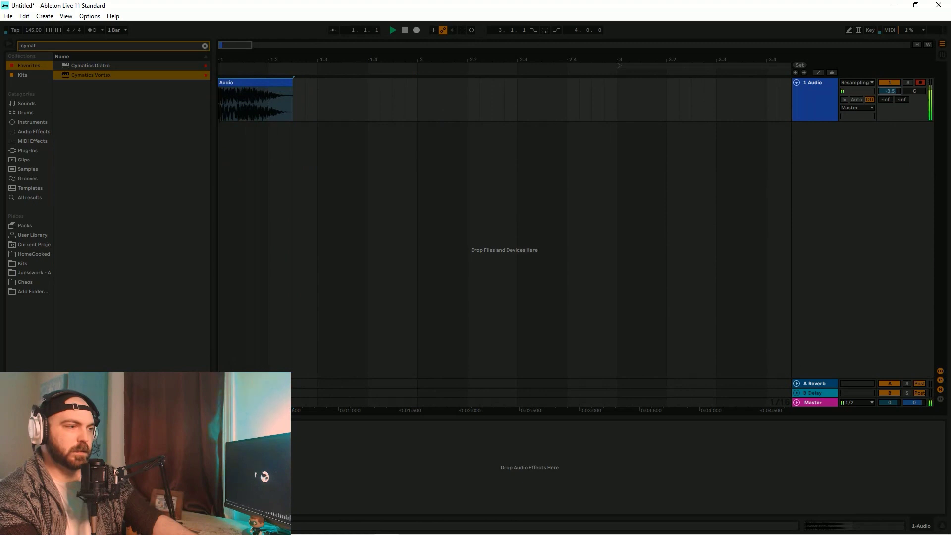
left_click(857, 83)
left_click(867, 91)
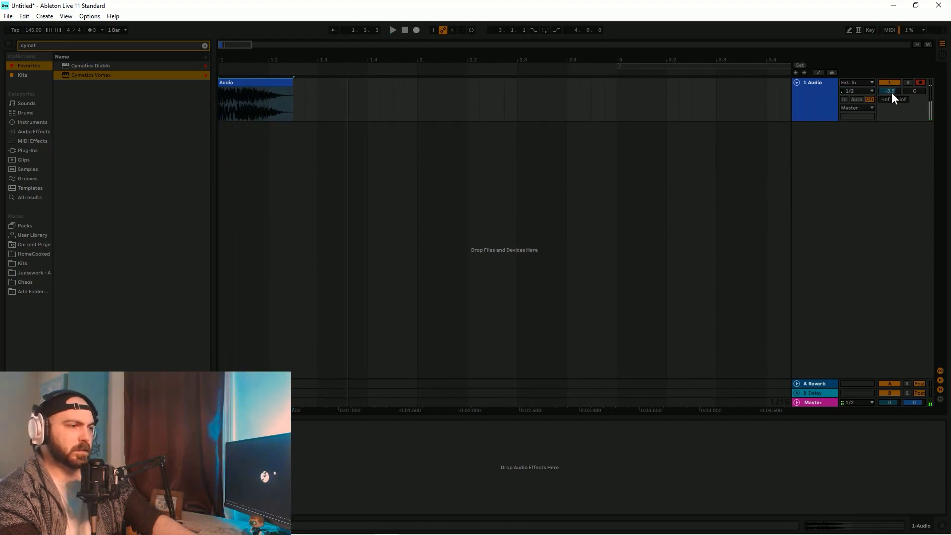
left_click_drag(891, 93, 892, 90)
key("space")
left_click(232, 84)
Search the Kits collection for "ramzoid" and open the kicks folder of ramzoid drum kit vol. 1.
left_click(46, 47)
type("ramzool")
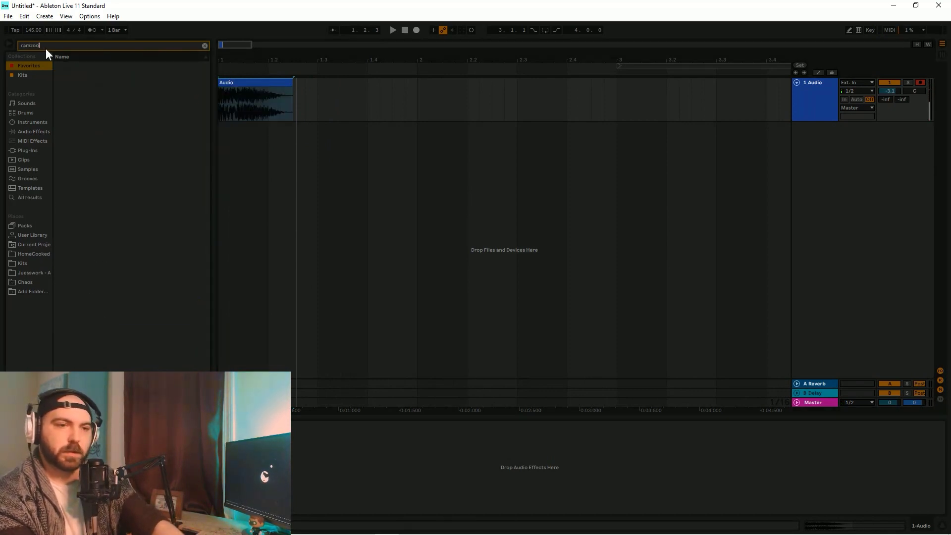
left_click(22, 74)
left_click(57, 65)
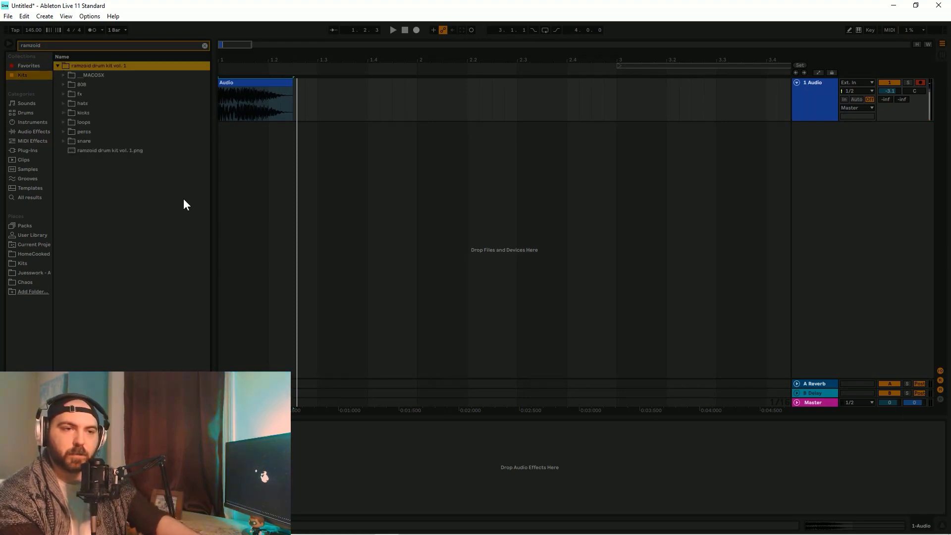
left_click(63, 104)
left_click(63, 104)
left_click(63, 114)
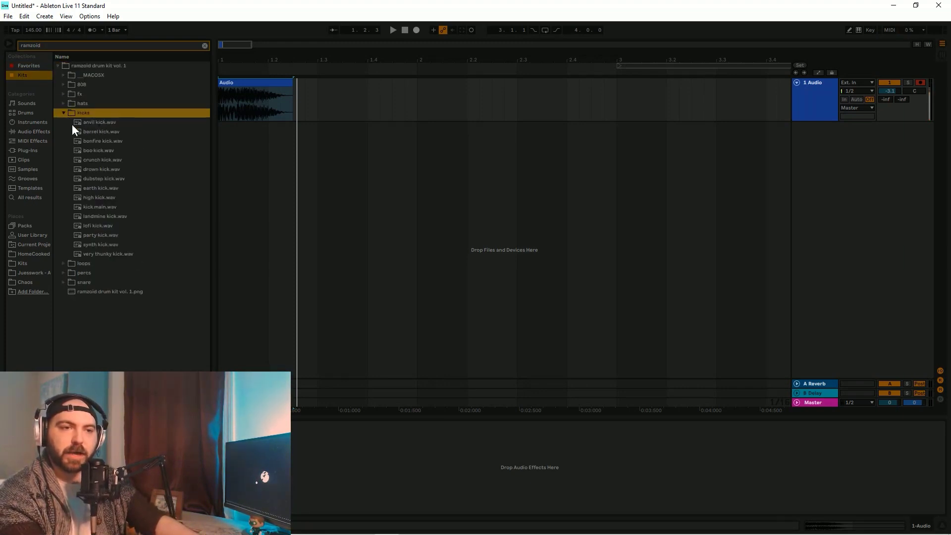
Add a second audio track and place kick main.wav on it at the start of the bass clip.
left_click(121, 236)
key("ctrl+t")
left_click_drag(92, 209, 219, 137)
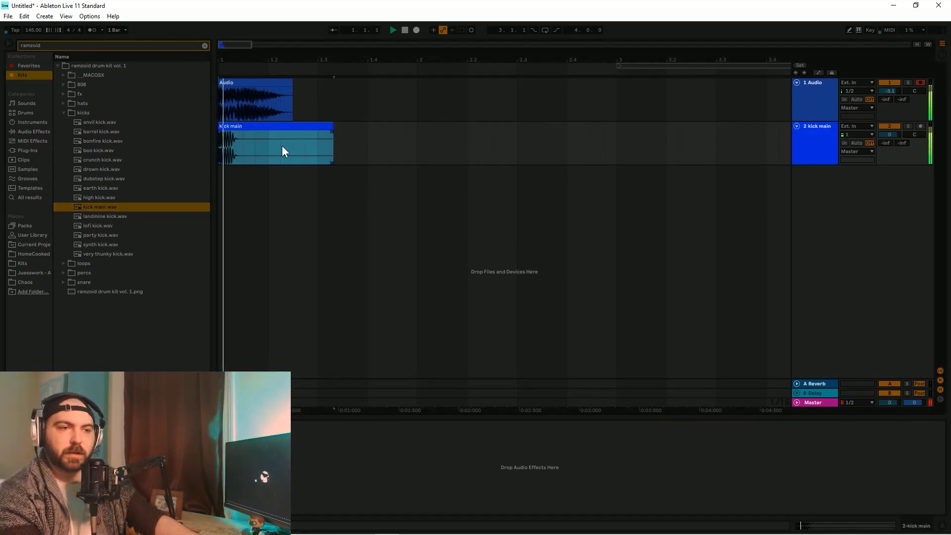
Trim the kick main clip to the bass clip's length and lower its track volume to about -6.5 dB.
left_click_drag(333, 136, 284, 129)
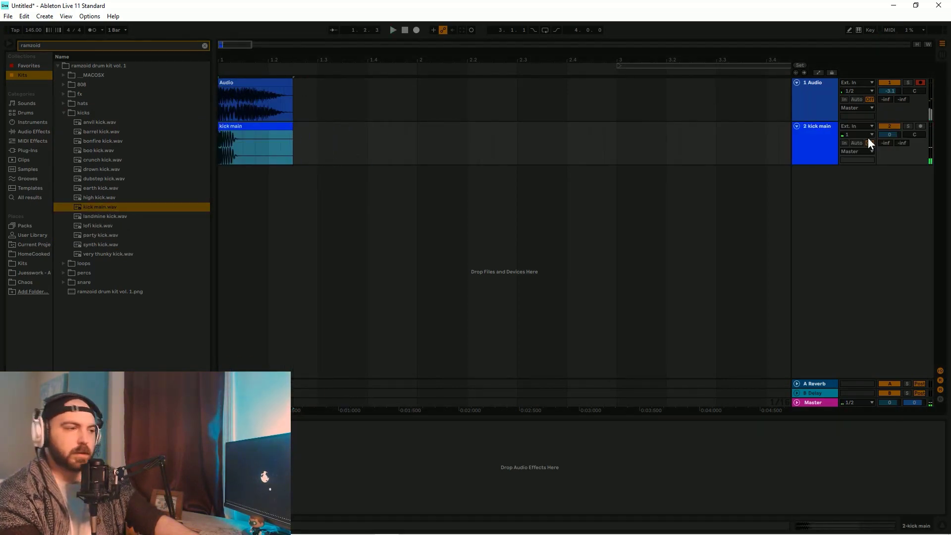
left_click_drag(891, 135, 890, 148)
key("space")
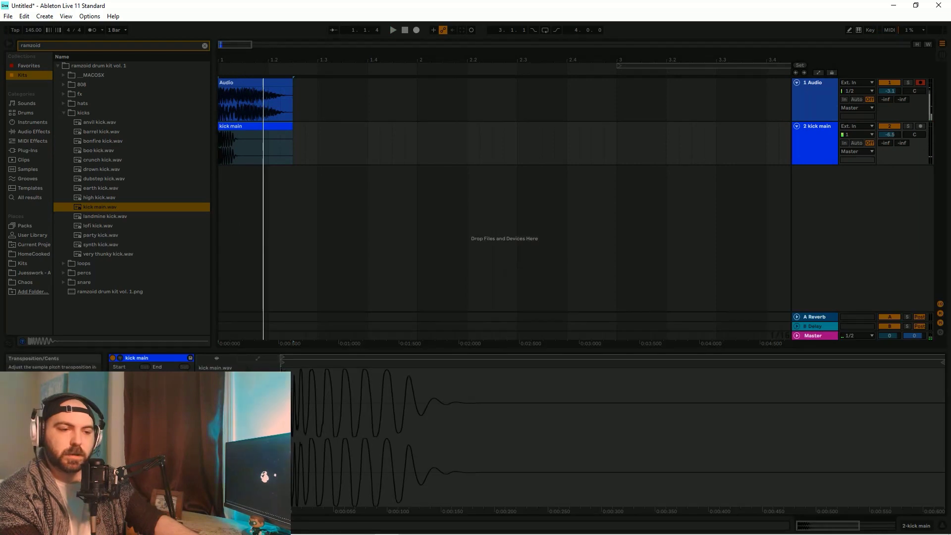
Transpose the kick main clip down by ear while auditioning it against the bass.
key("space")
key("space")
key("space")
left_click_drag(243, 441, 243, 461)
key("space")
key("space")
key("space")
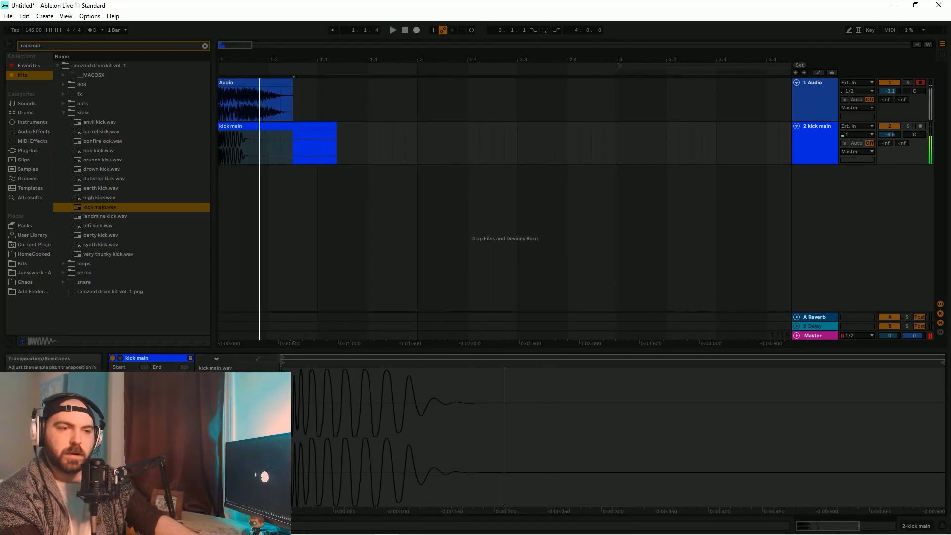
key("Up")
key("Up")
key("Up")
key("Up")
key("Up")
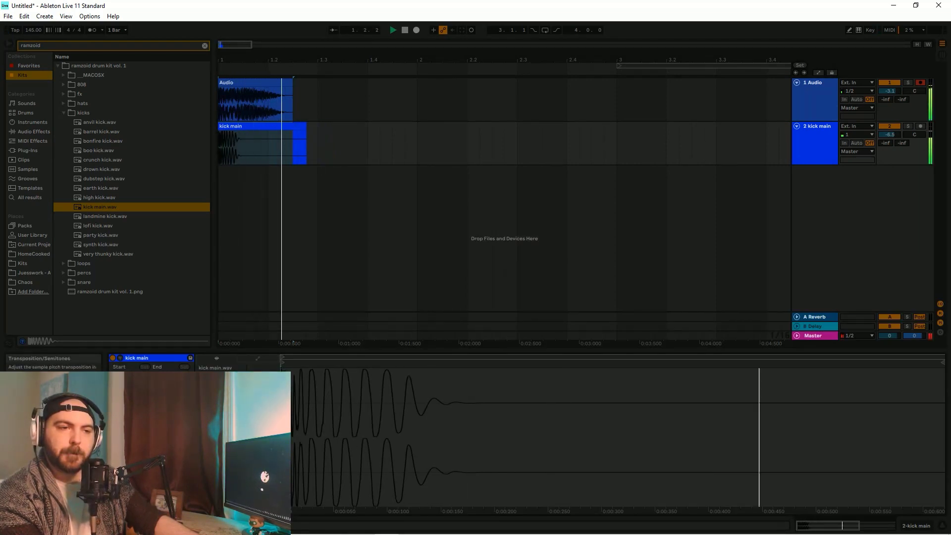
Remove the kick main tail past the bass clip, and resample both layers onto a new third audio track.
left_click_drag(289, 151, 332, 232)
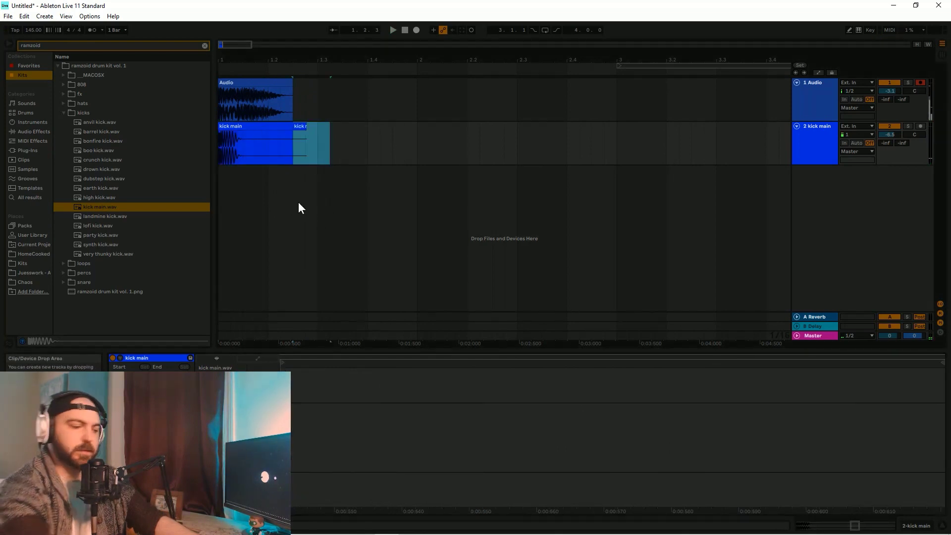
key("Delete")
left_click(820, 144)
key("ctrl+t")
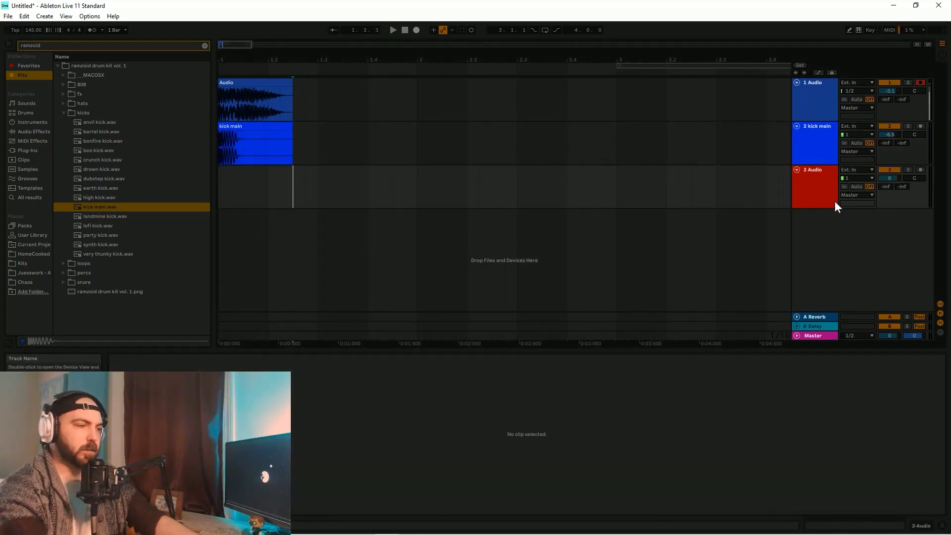
left_click(860, 170)
left_click(856, 177)
left_click(857, 177)
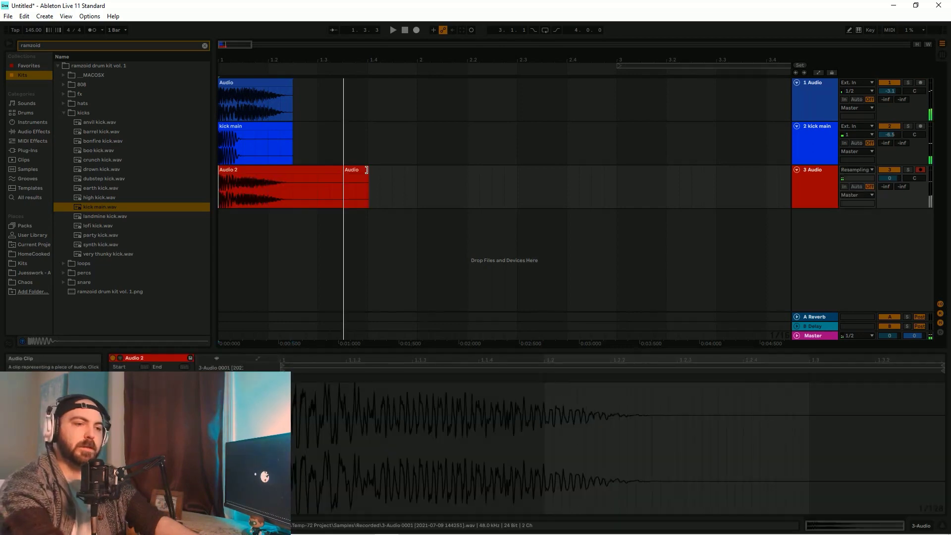
Trim the resampled take to the length of the source clips and delete the original bass and kick main tracks.
key("Delete")
left_click_drag(307, 132, 147, 89)
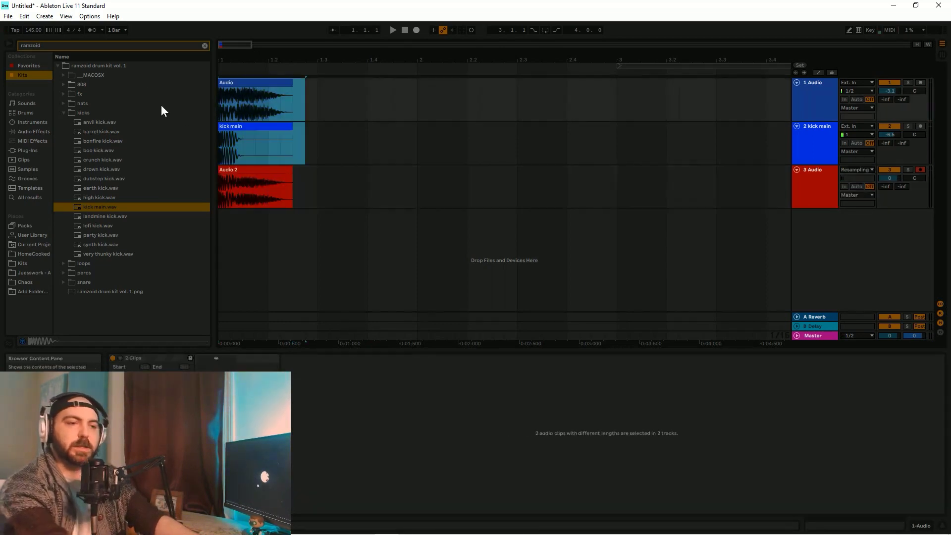
key("Delete")
left_click(824, 85)
key("Delete")
key("Delete")
Play back the resampled 808 clip and examine the kick attack at the start of its waveform.
key("space")
left_click(234, 83)
key("space")
key("space")
left_click_drag(226, 109, 233, 122)
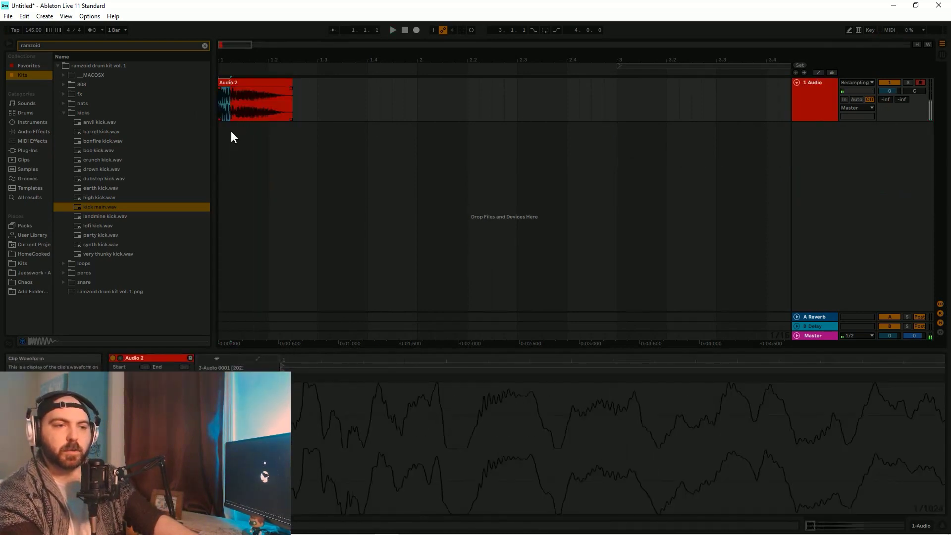
left_click(275, 90)
left_click(239, 190)
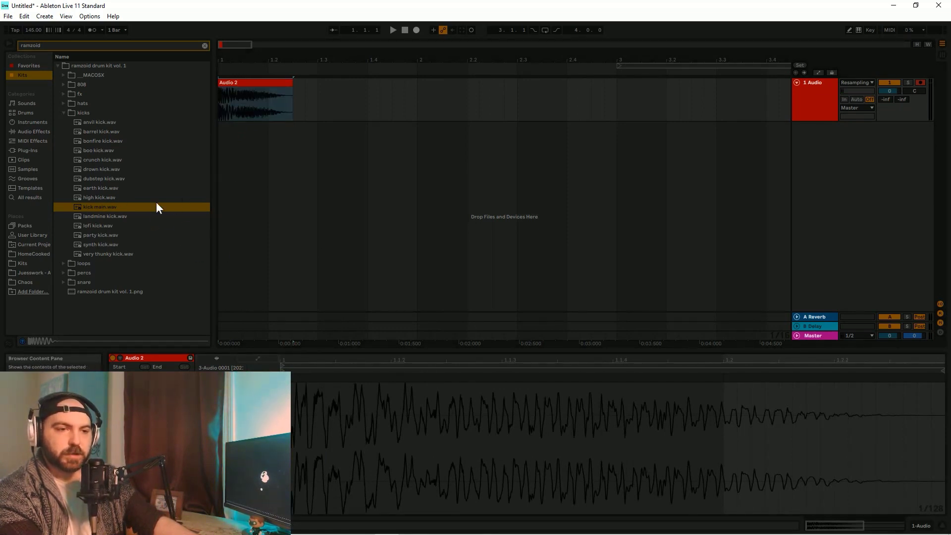
Find Cymatics Diablo in the Favorites, load it on the resampled track, and raise its Punch and Boost while auditioning.
left_click(31, 69)
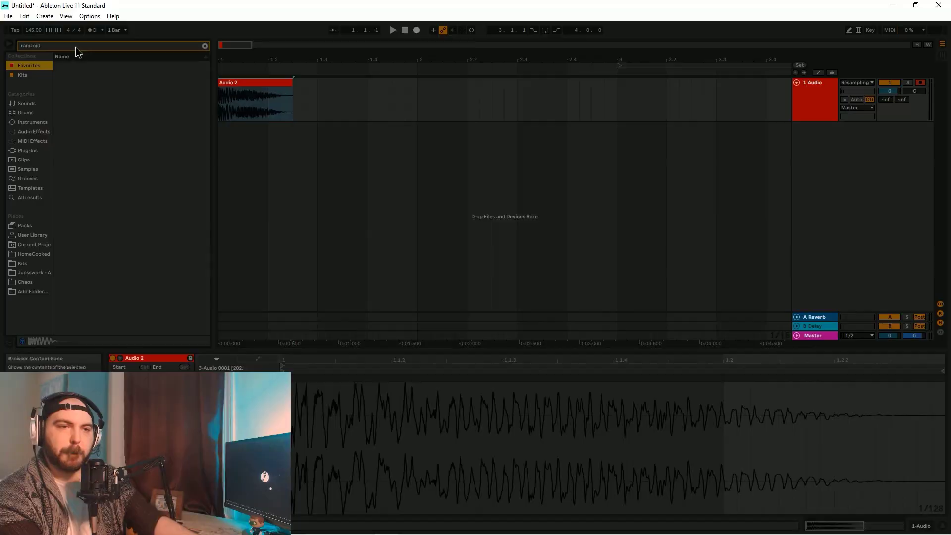
type("diabl")
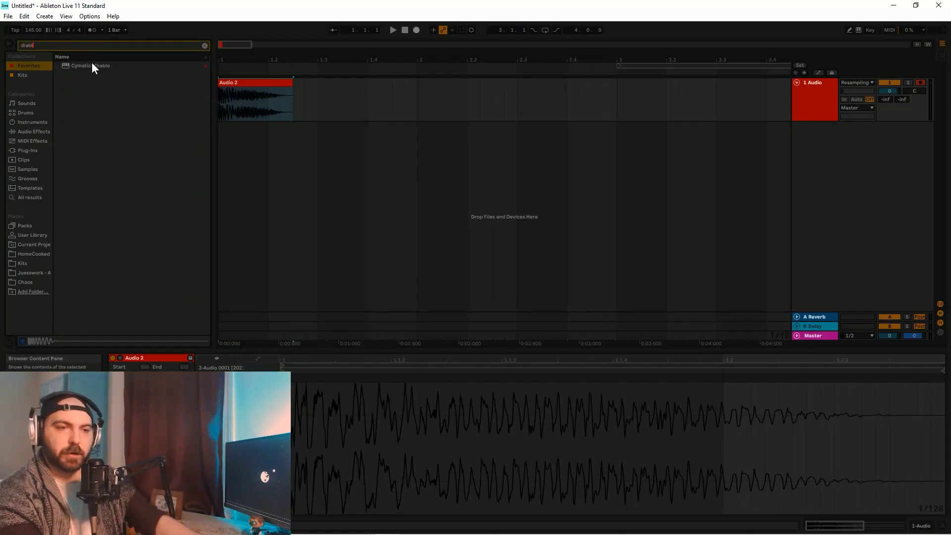
double_click(92, 67)
key("space")
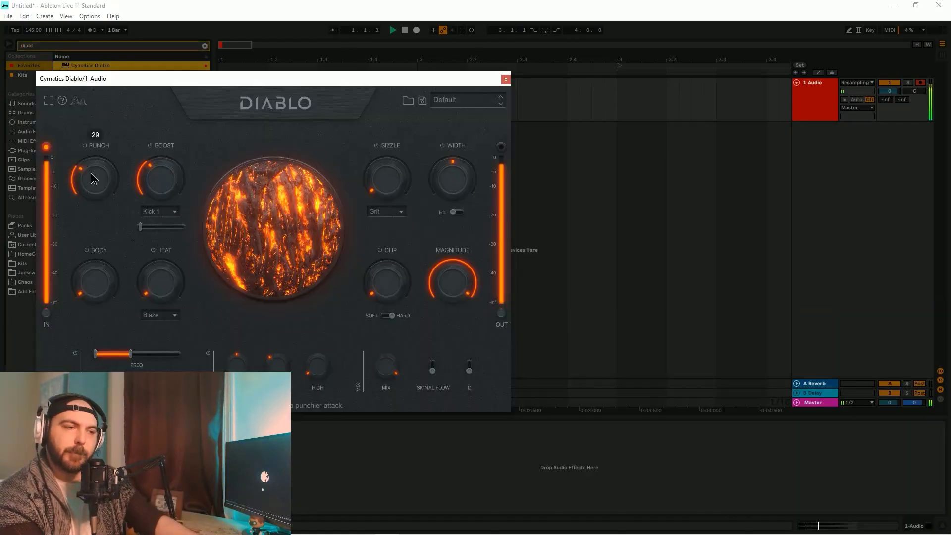
key("space")
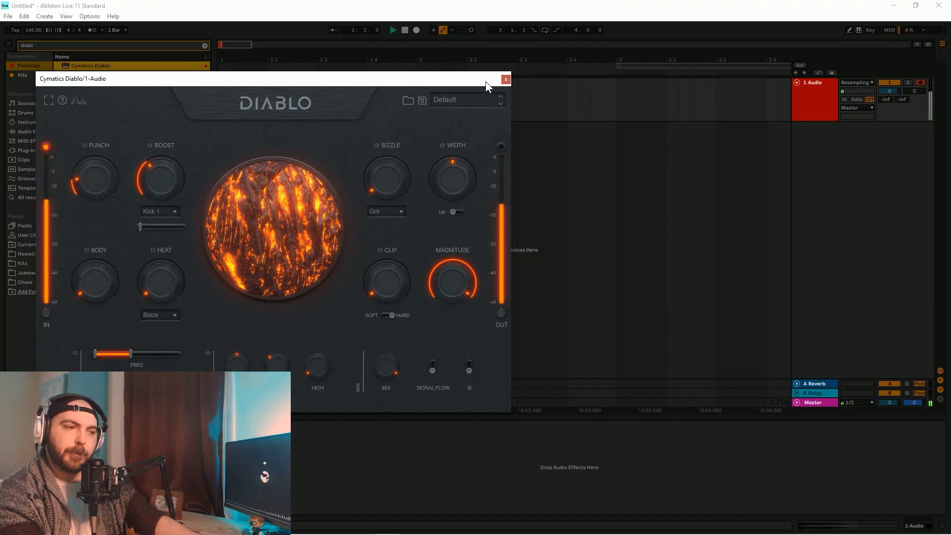
left_click(506, 80)
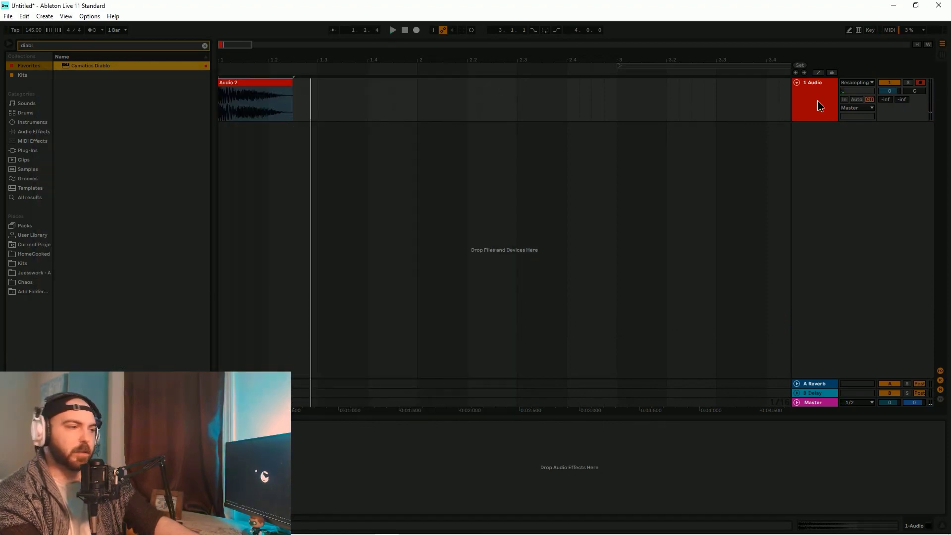
Add a second audio track with Resampling as its input and record the Diablo-processed clip onto it.
key("ctrl+t")
left_click(866, 128)
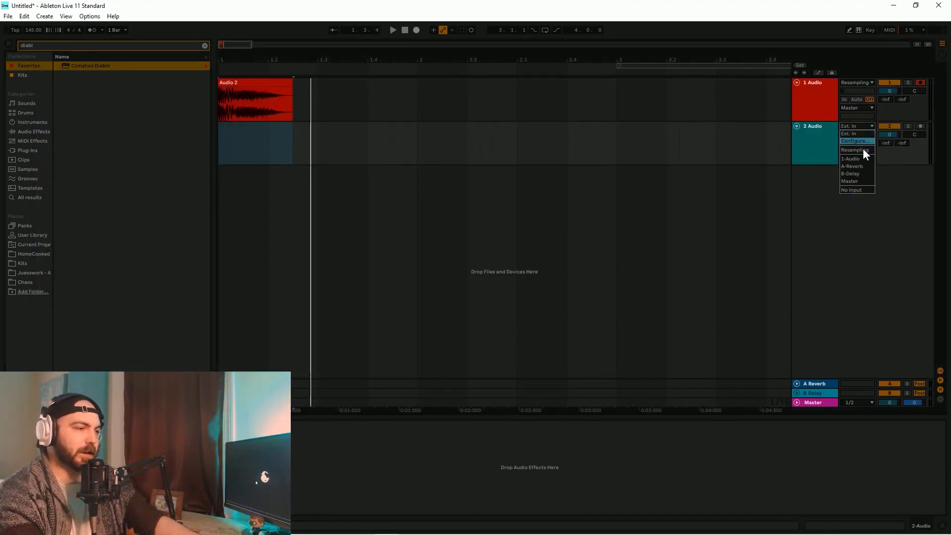
left_click(863, 146)
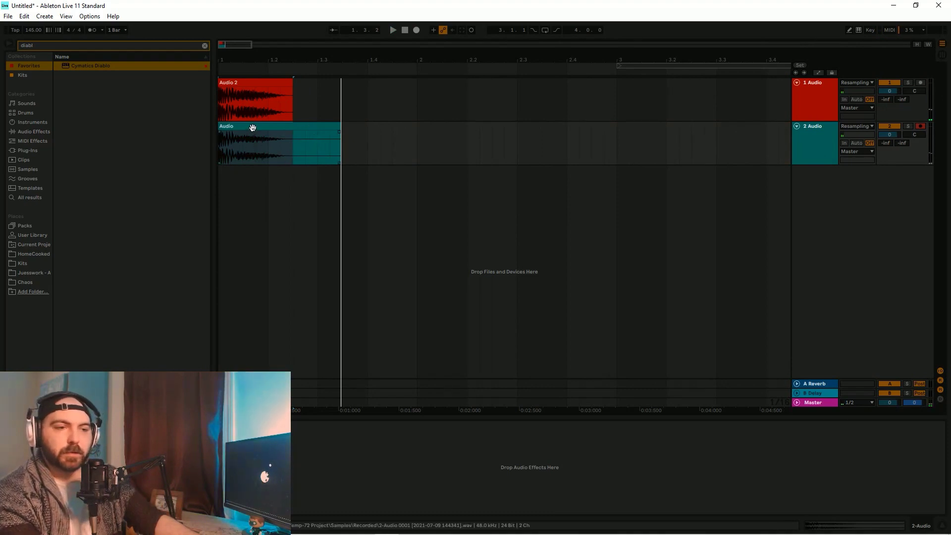
key("space")
key("space")
Cut the silent tail off the new recording and delete the original Diablo track.
left_click_drag(392, 145, 293, 145)
key("ctrl+e")
left_click(812, 104)
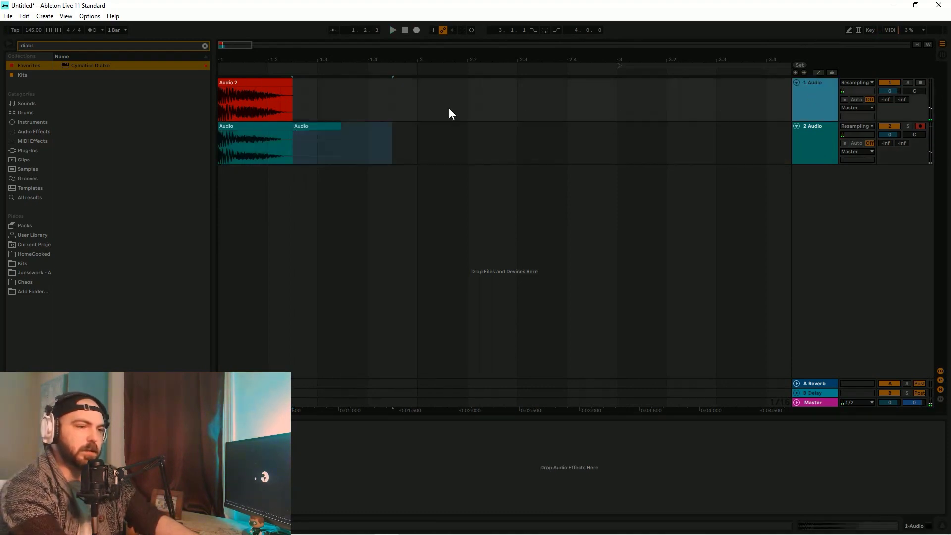
key("Delete")
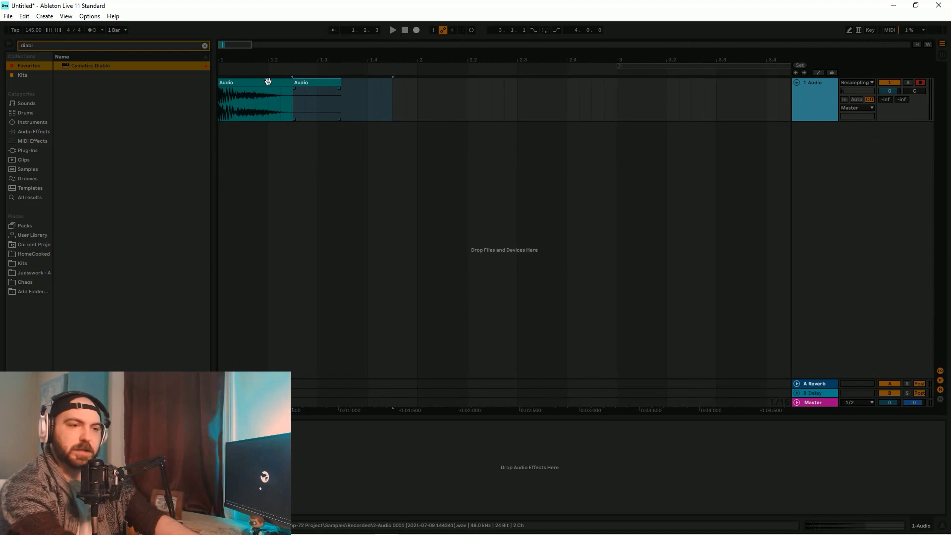
left_click(318, 83)
scroll(319, 83, "up", 2)
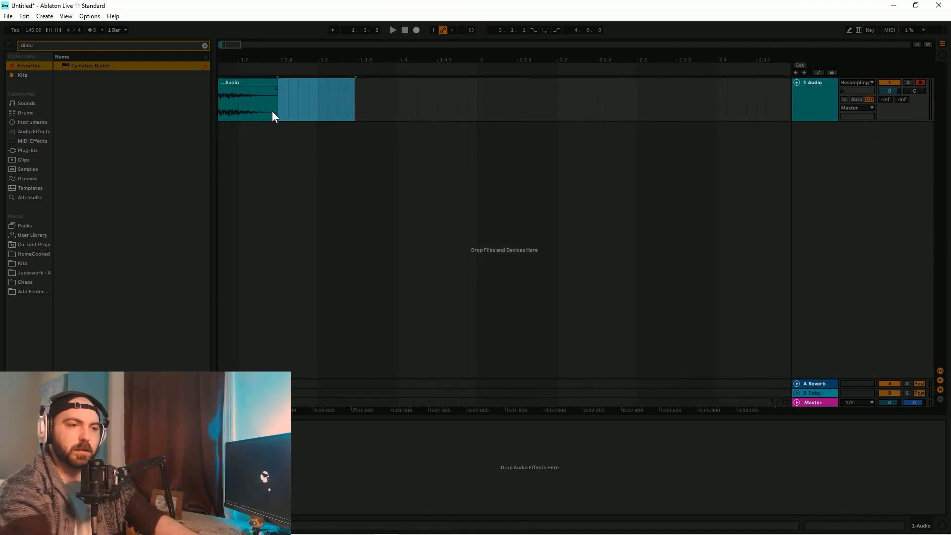
Add a MIDI track with Simpler and load the trimmed 808 recording into it as the sample.
key("ctrl+shift+t")
type("simpler")
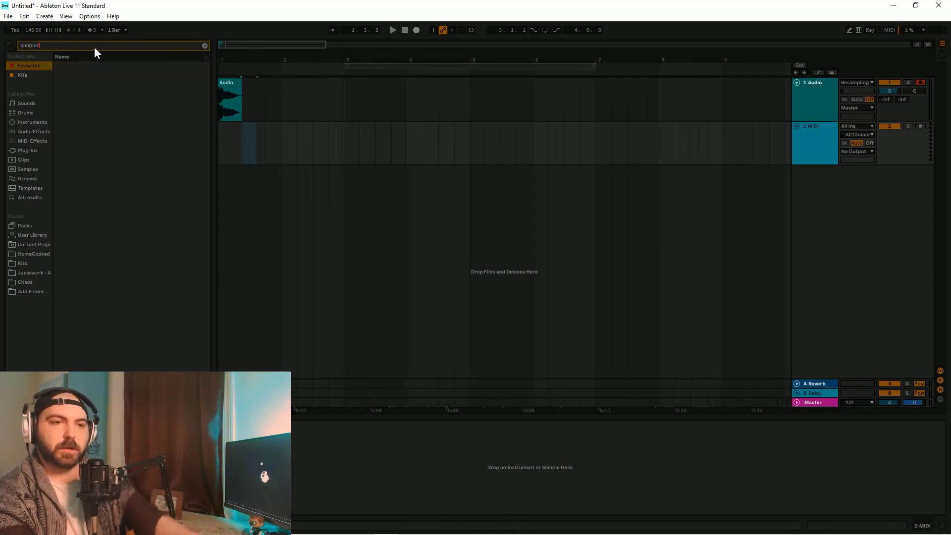
key("Return")
left_click_drag(233, 94, 347, 453)
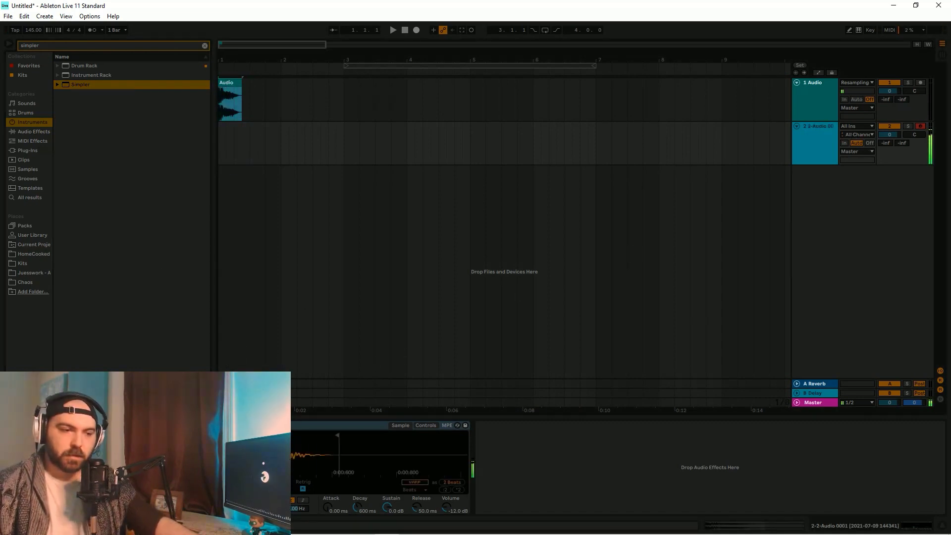
Enable Warp in Simpler and switch it to one-shot playback.
left_click(410, 482)
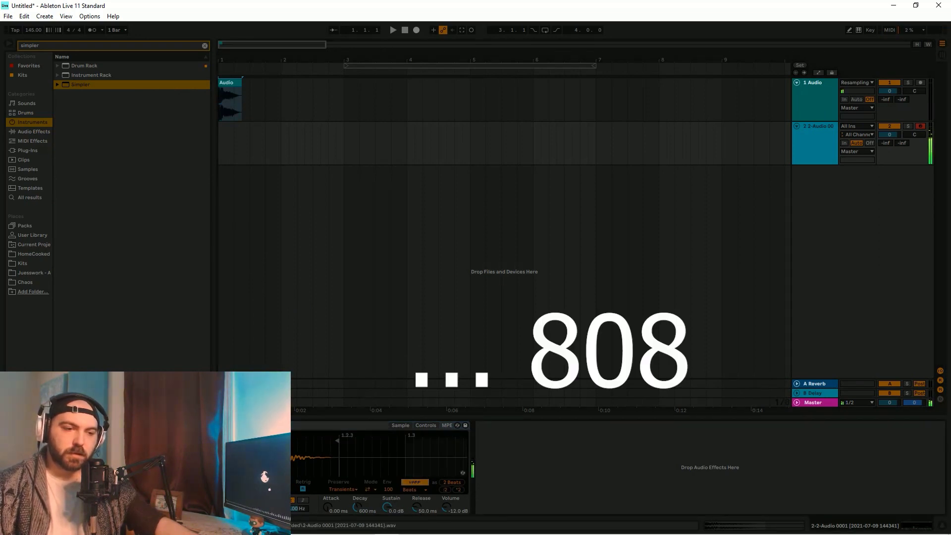
left_click(148, 458)
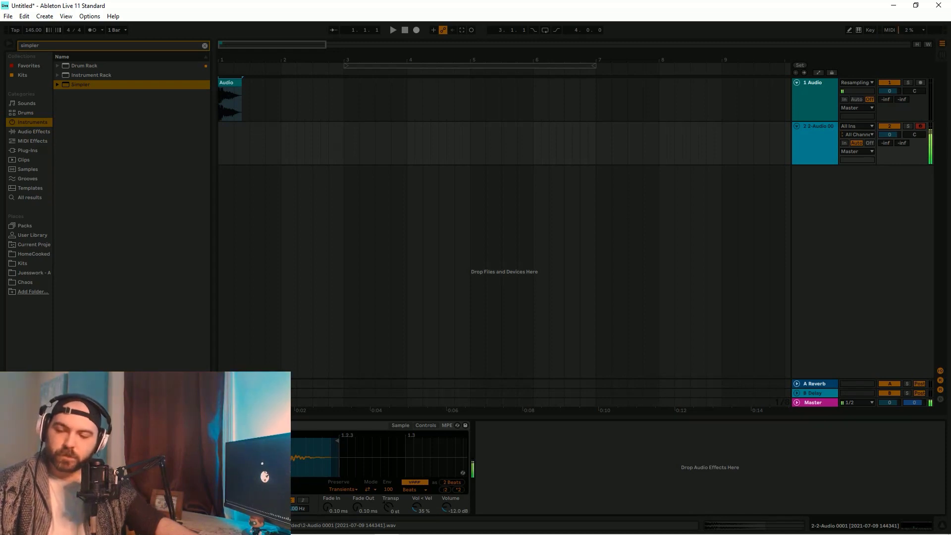
key("space")
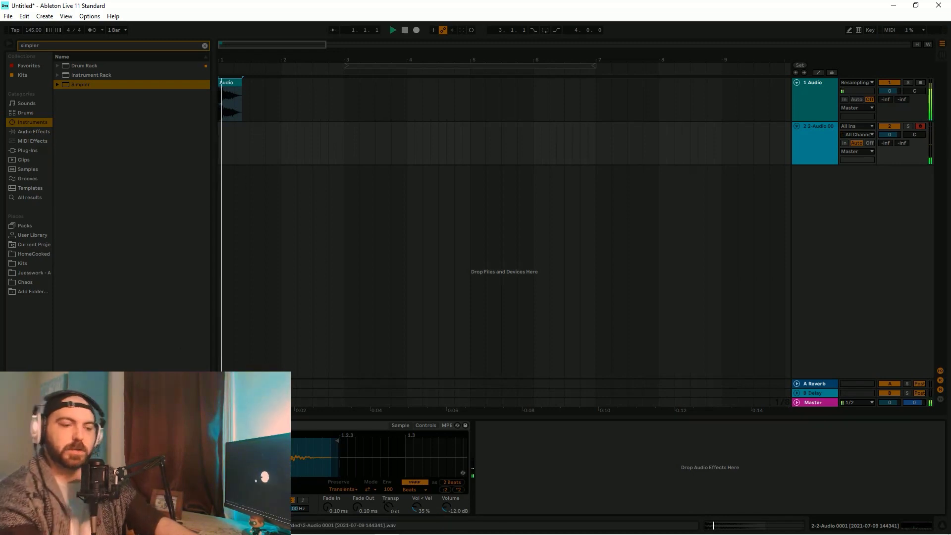
Clear the browser search and delete the remaining 808 audio track, keeping only the Simpler track.
left_click(204, 44)
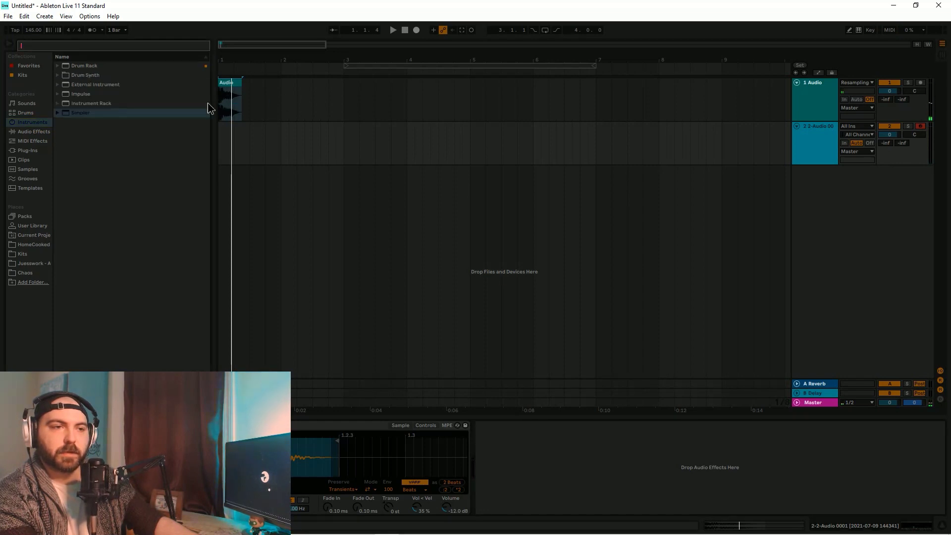
key("space")
left_click(284, 139)
left_click(814, 95)
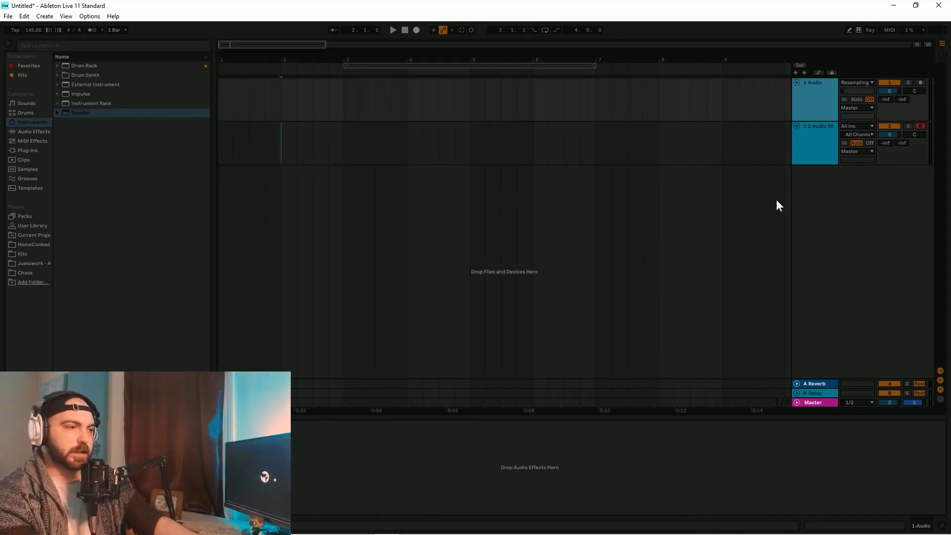
key("Delete")
Discard the newly added audio tracks and put an empty MIDI track below the Simpler track.
key("Num_Lock")
key("ctrl+t")
key("ctrl+t")
key("ctrl+t")
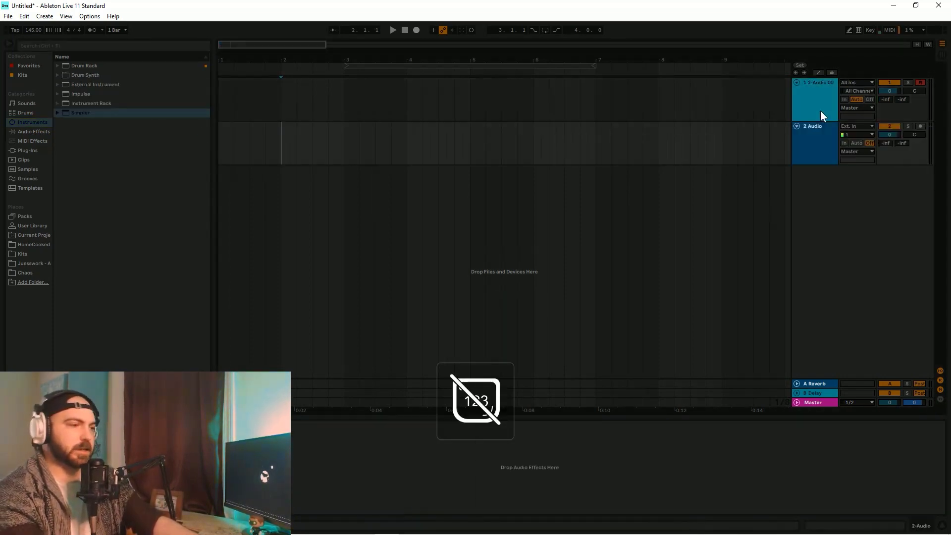
left_click(822, 135)
left_click(813, 238, "shift")
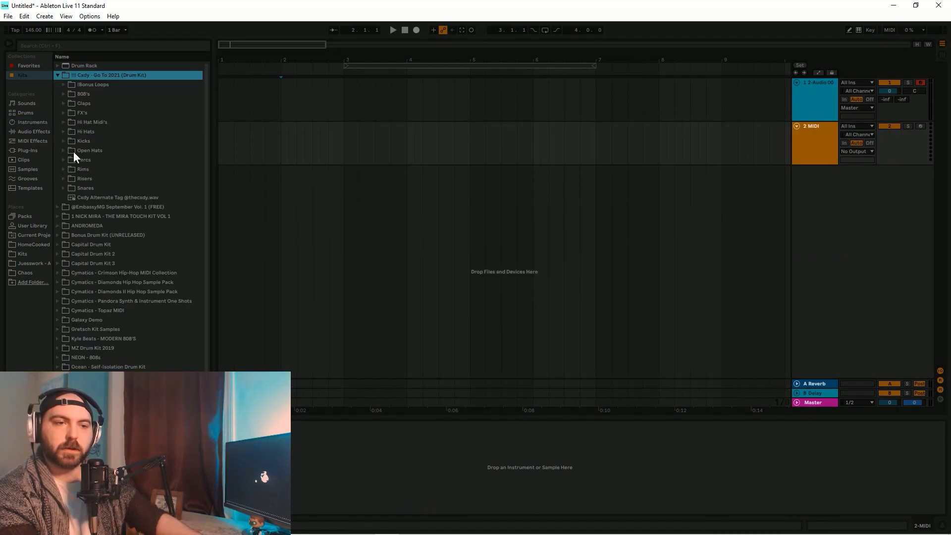
Load the Bank SN snare from the Snares folder of the Cxdy - Go To 2021 drum kit onto the empty MIDI track.
left_click(66, 187)
left_click(126, 216)
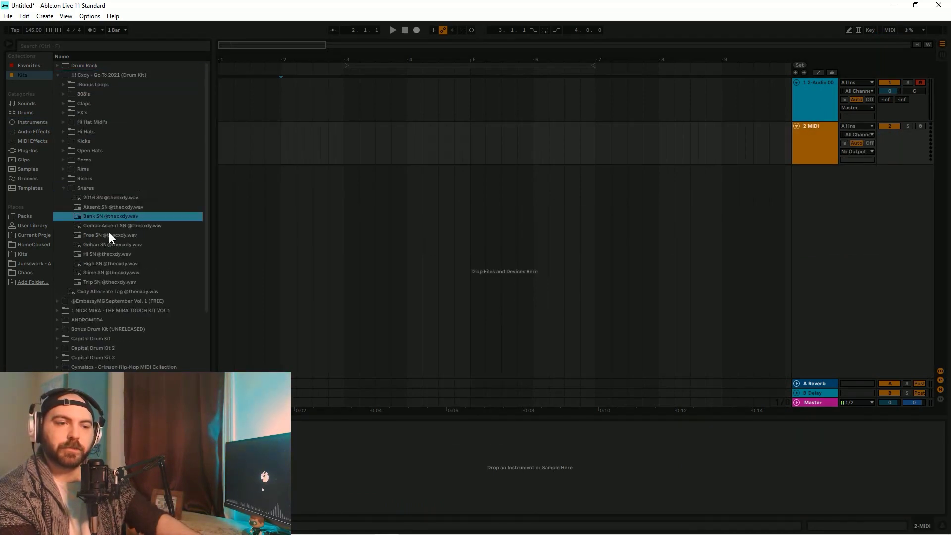
left_click_drag(95, 217, 245, 157)
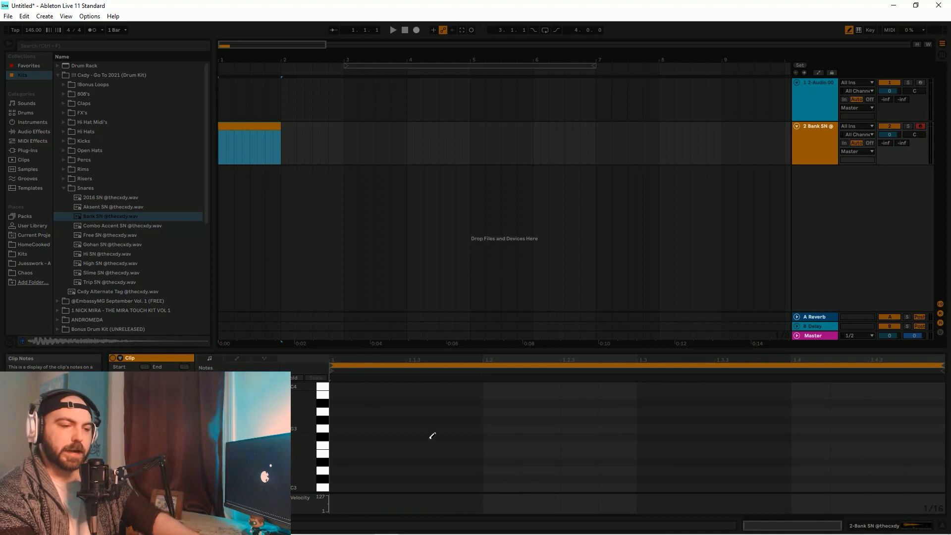
Program a C3 snare hit on beat 3 of every bar, extend the pattern past four bars and loop bars 1 to 4.
left_click(414, 488)
key("b")
left_click_drag(334, 480, 651, 484)
key("ctrl+d")
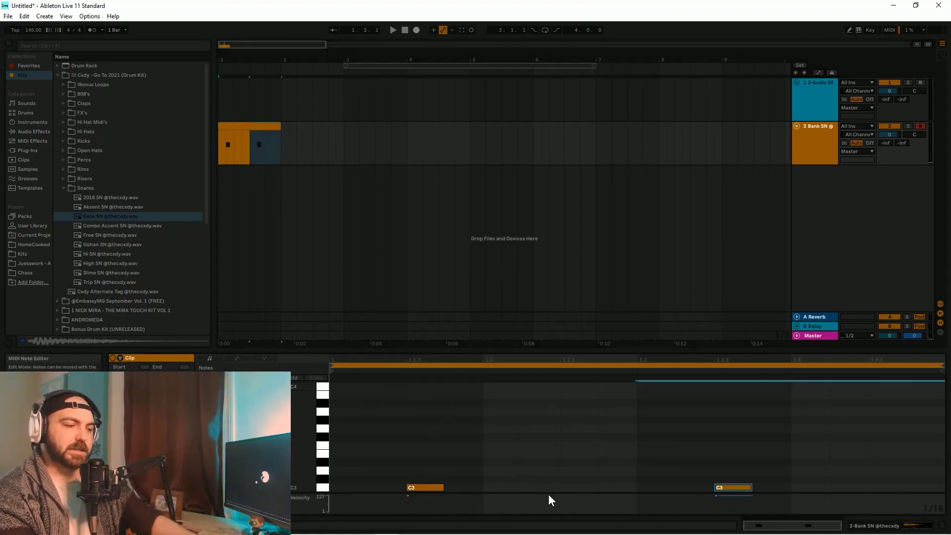
key("ctrl+a")
key("Right")
key("Right")
left_click(523, 428)
key("space")
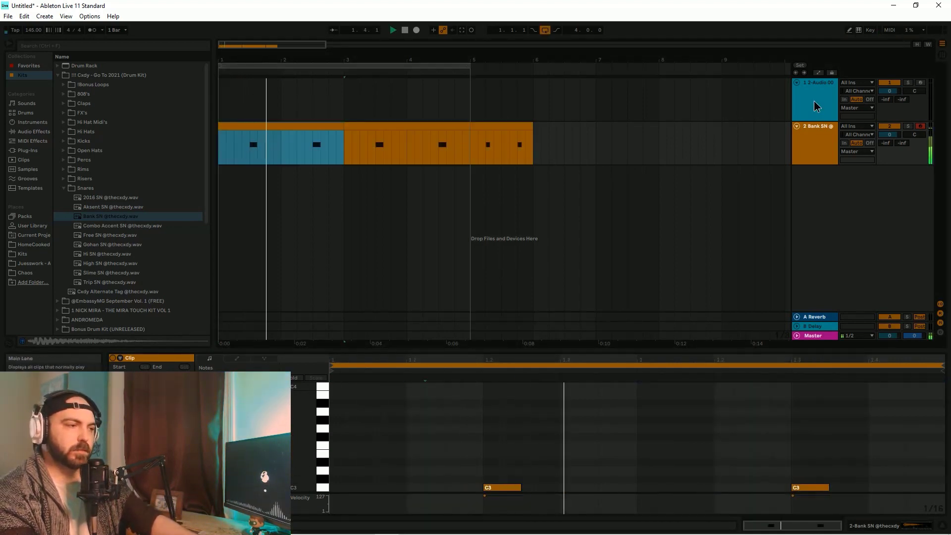
Play the four-bar loop with those bars selected on the Simpler track, and cut the snare clips off after bar 4.
left_click(815, 104)
left_click_drag(471, 101, 150, 112)
key("space")
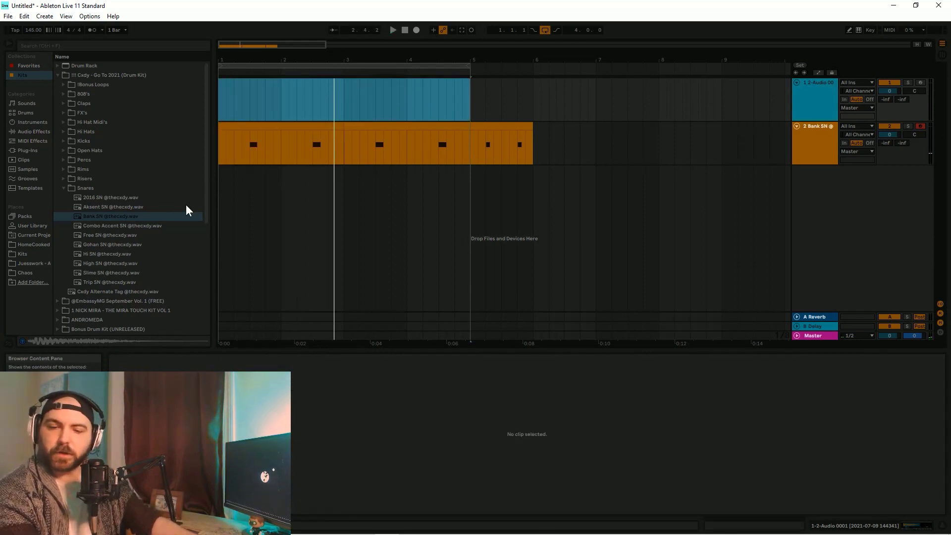
key("space")
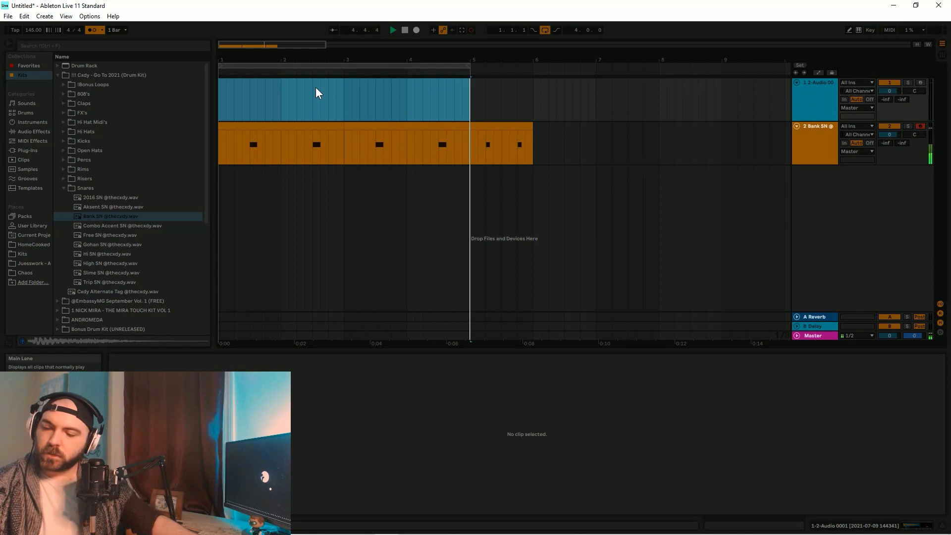
key("shift+F9")
Add a third MIDI track below the snare, audition the kit's Hi Hats samples and load Pod HH.
left_click(814, 130)
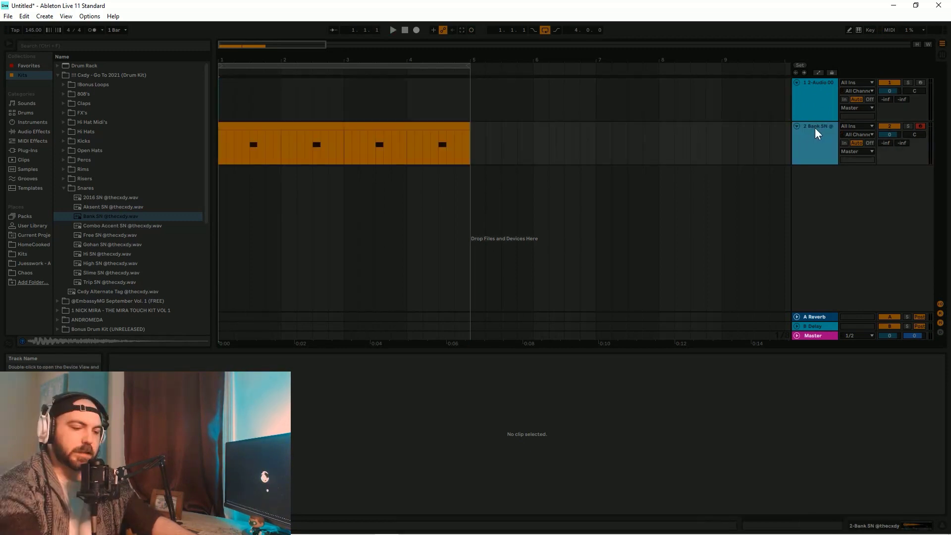
key("ctrl+shift+t")
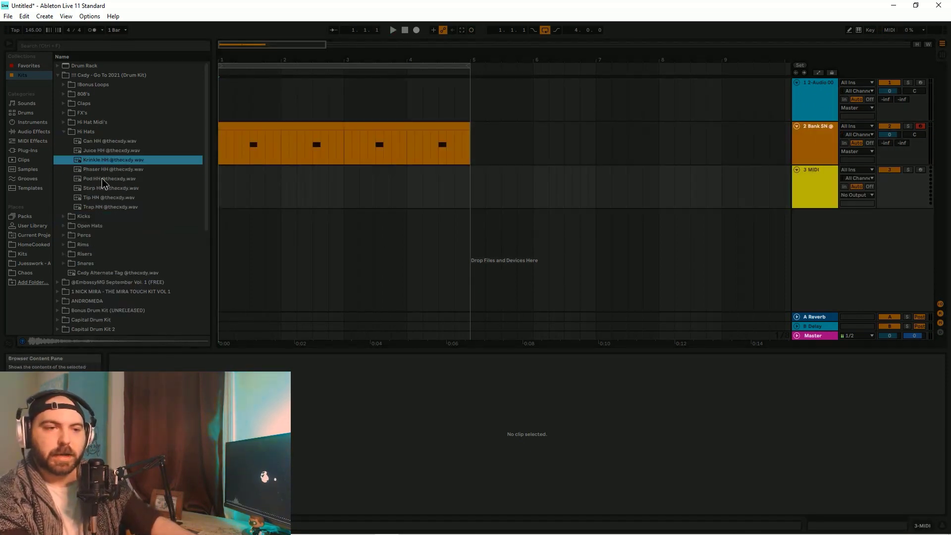
left_click(102, 180)
left_click(94, 188)
left_click(99, 179)
Fill the four-bar Pod HH clip with eighth-note C3 hits by duplicating the two-bar pattern during playback.
key("space")
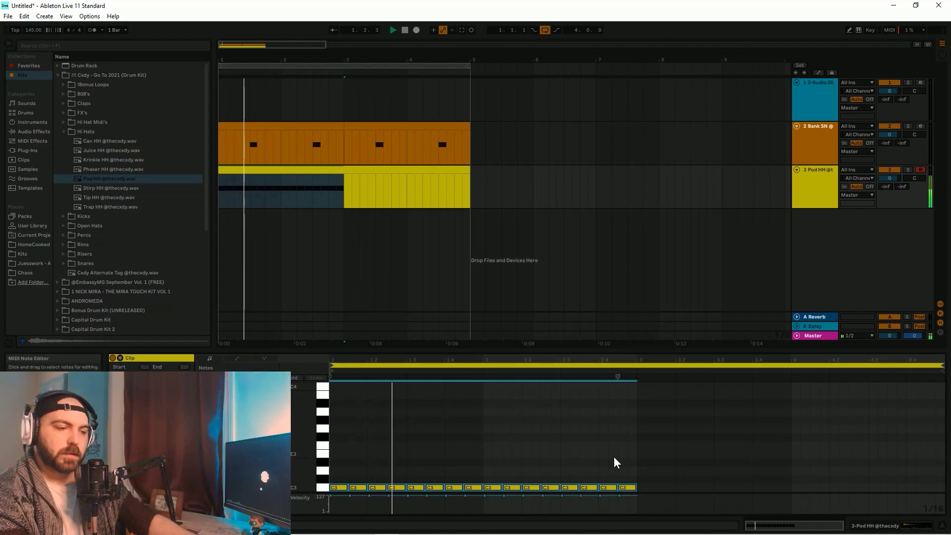
key("ctrl+d")
left_click(588, 458)
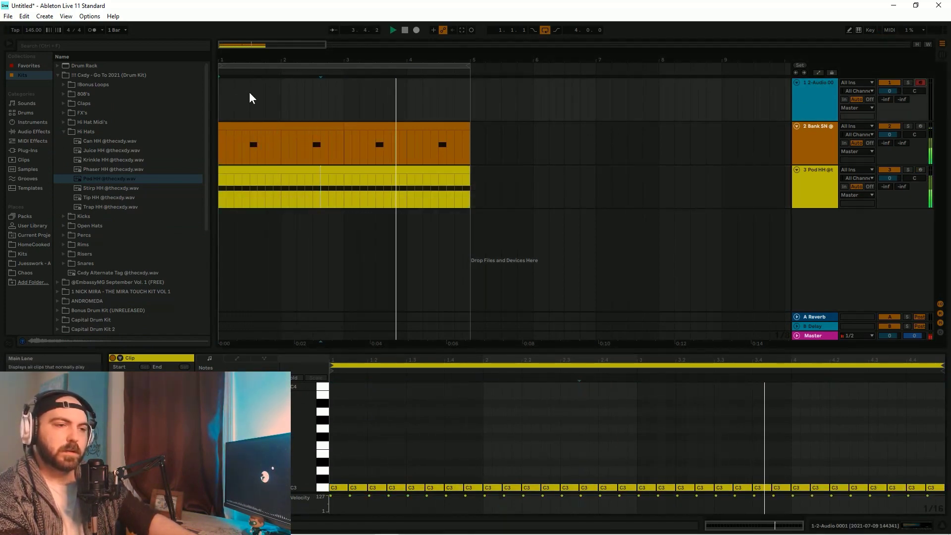
Record a four-bar 808 line of C3 and E3 notes on the first track and quantize all its notes.
left_click(416, 31)
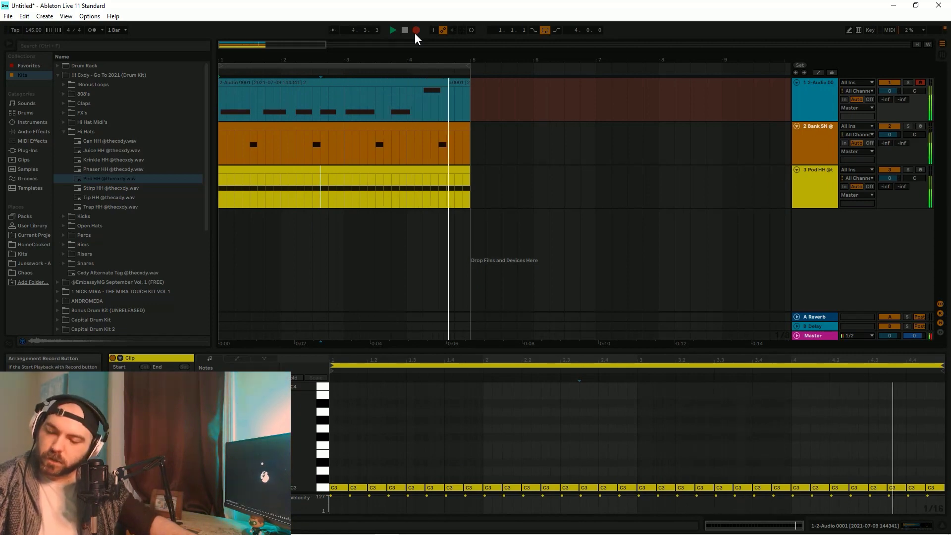
left_click(416, 30)
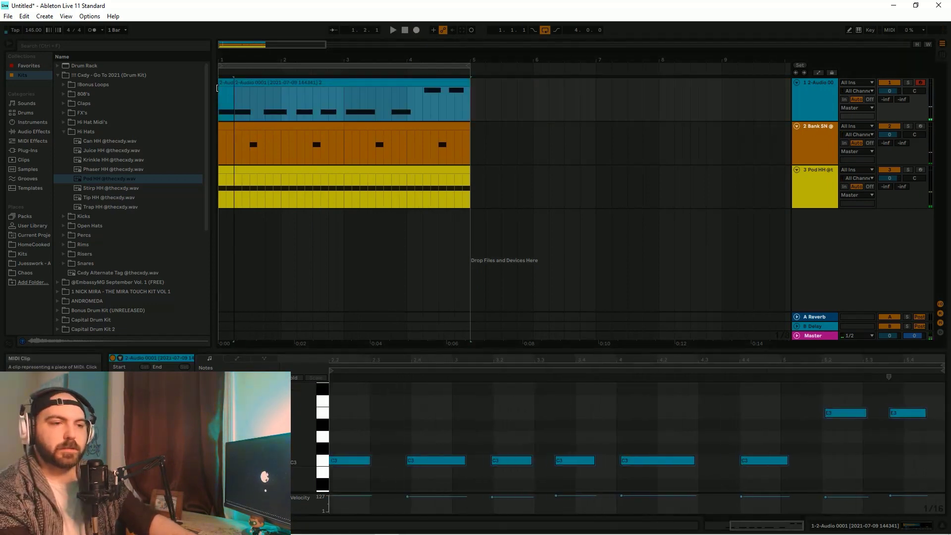
key("space")
left_click(508, 402)
key("ctrl+a")
key("ctrl+u")
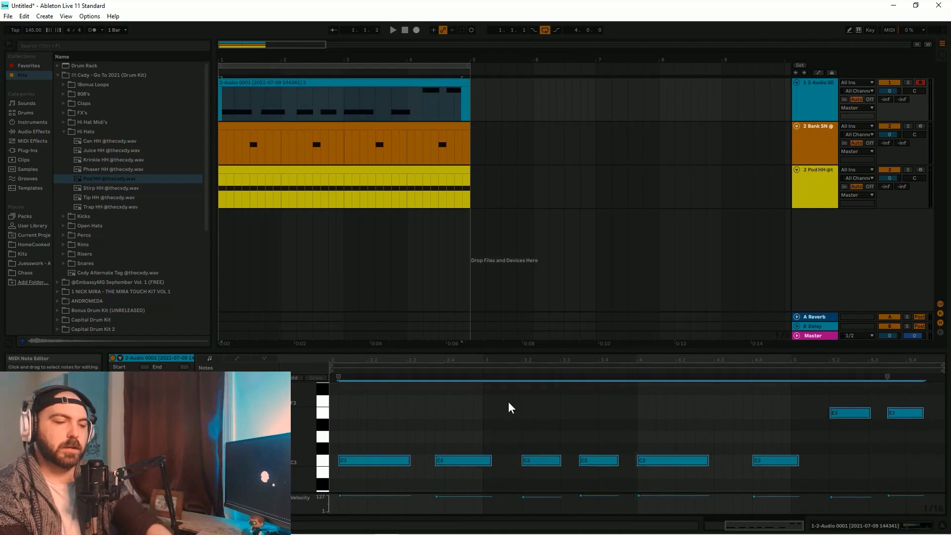
Nudge the first C3 note of the 808 clip to the start of bar 1 and apply Legato to all notes.
left_click_drag(370, 440, 358, 487)
key("Left")
key("space")
left_click(425, 420)
key("ctrl+a")
left_click(217, 406)
left_click_drag(477, 437, 479, 489)
key("space")
key("Right")
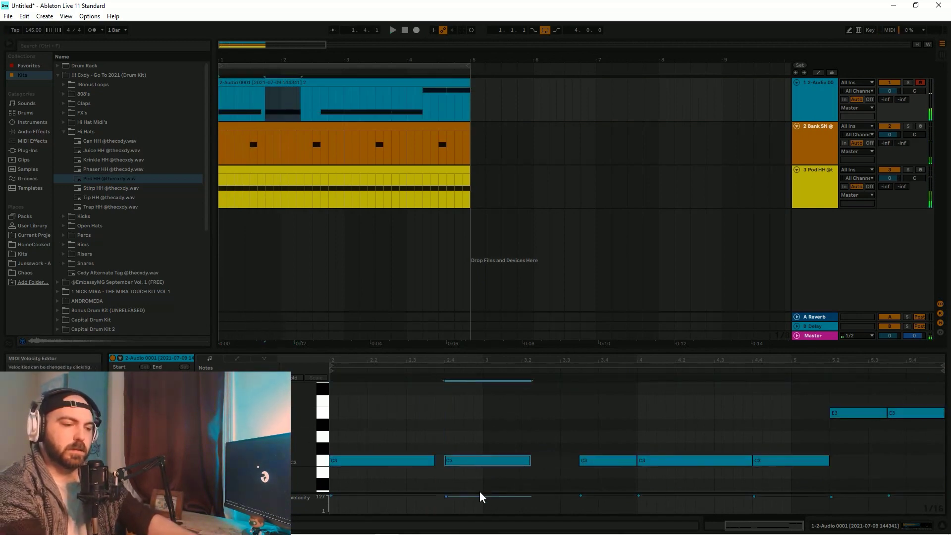
key("ctrl+z")
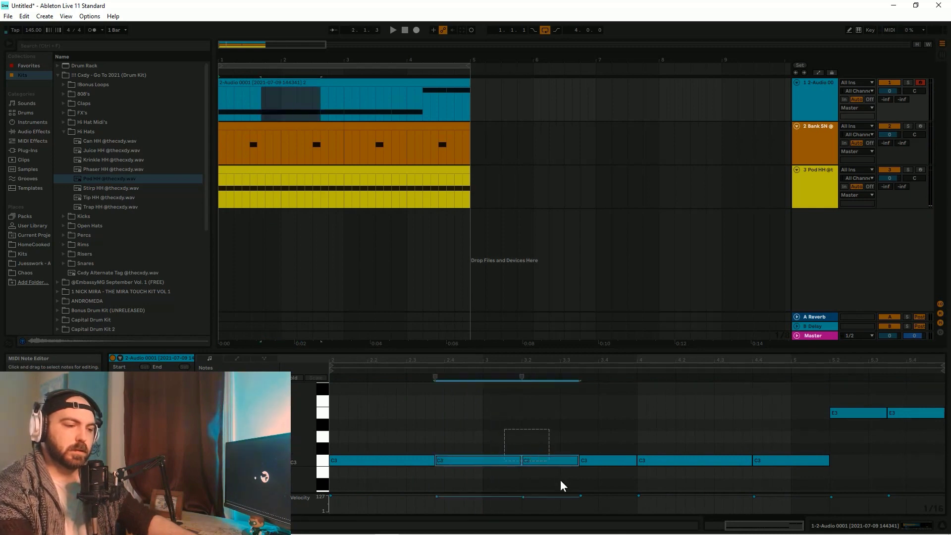
Shorten the second C3 note of the 808 clip, shift it slightly to the right and apply Legato to all notes.
left_click(516, 462)
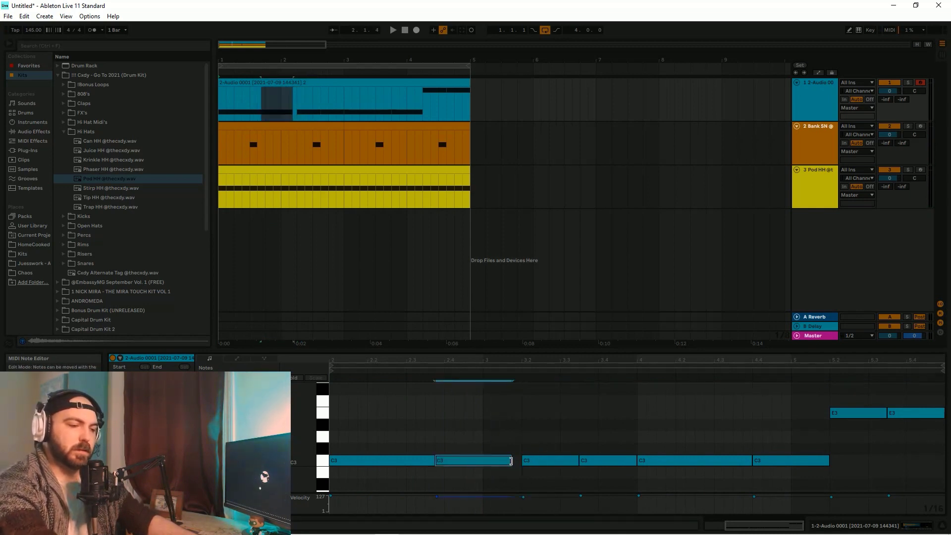
key("space")
left_click(470, 436)
key("ctrl+a")
left_click(217, 406)
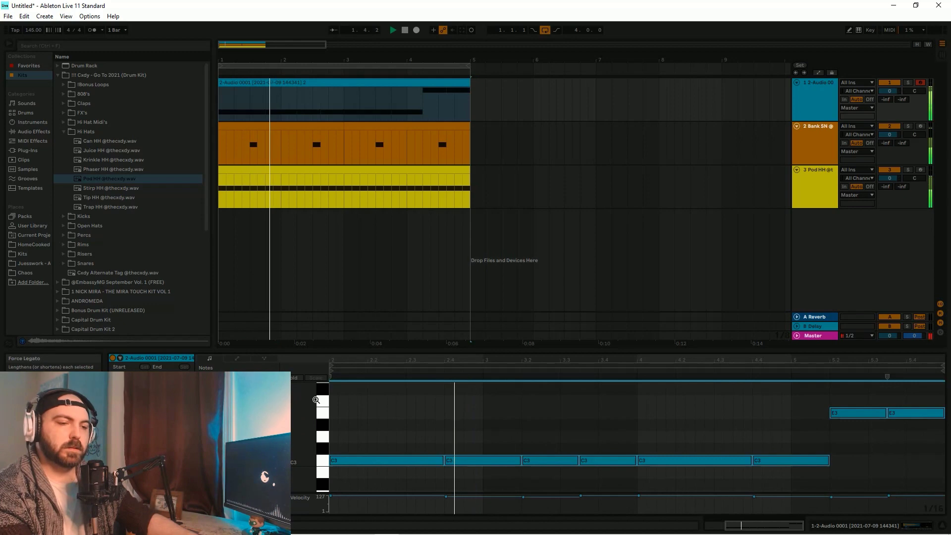
left_click(450, 427)
left_click(473, 432)
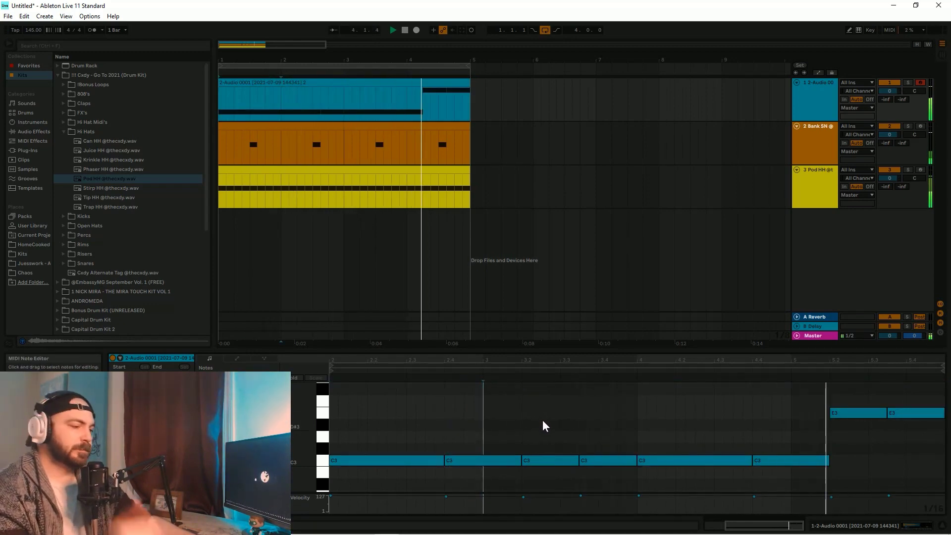
Add a MIDI track below the 808 track and load Low Kick from the Cxdy kit's Kicks samples.
key("space")
key("ctrl+shift+t")
left_click(64, 131)
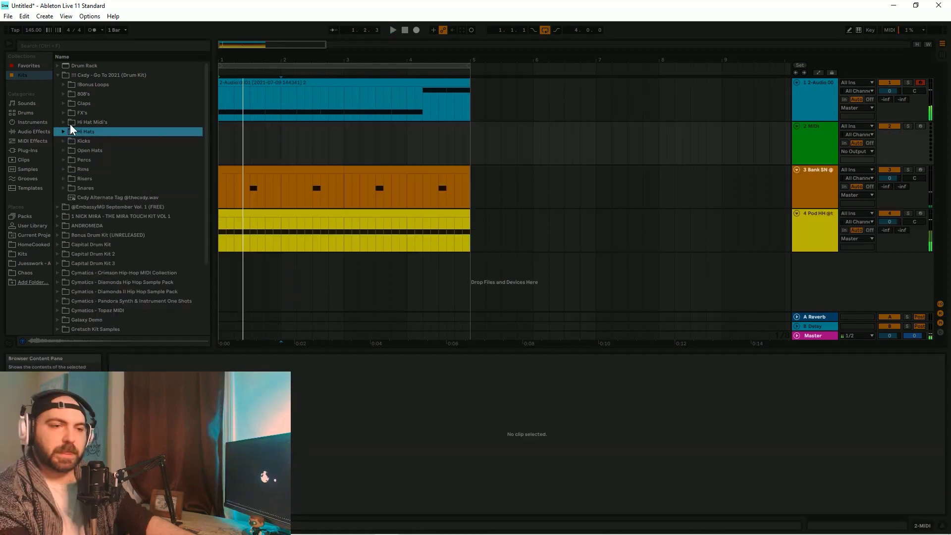
left_click(63, 141)
double_click(109, 169)
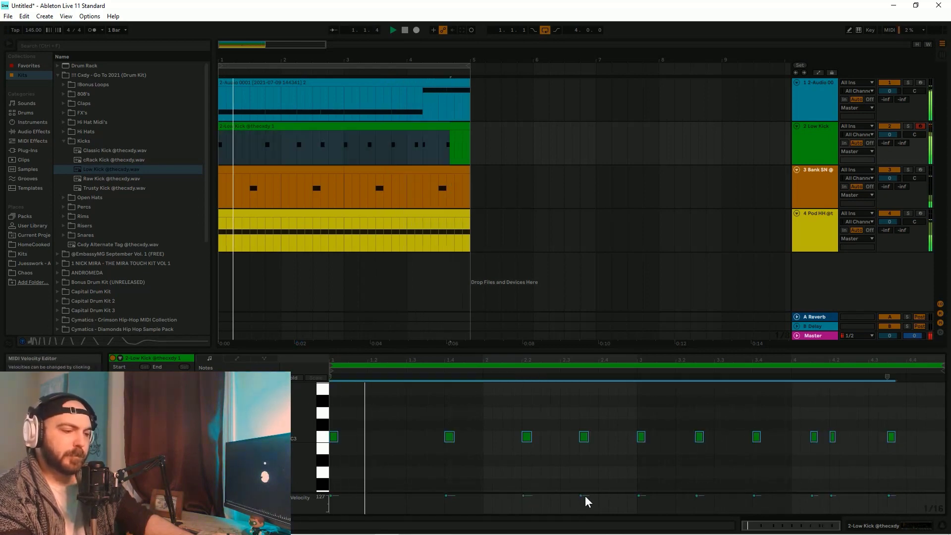
left_click(425, 126)
left_click(469, 143)
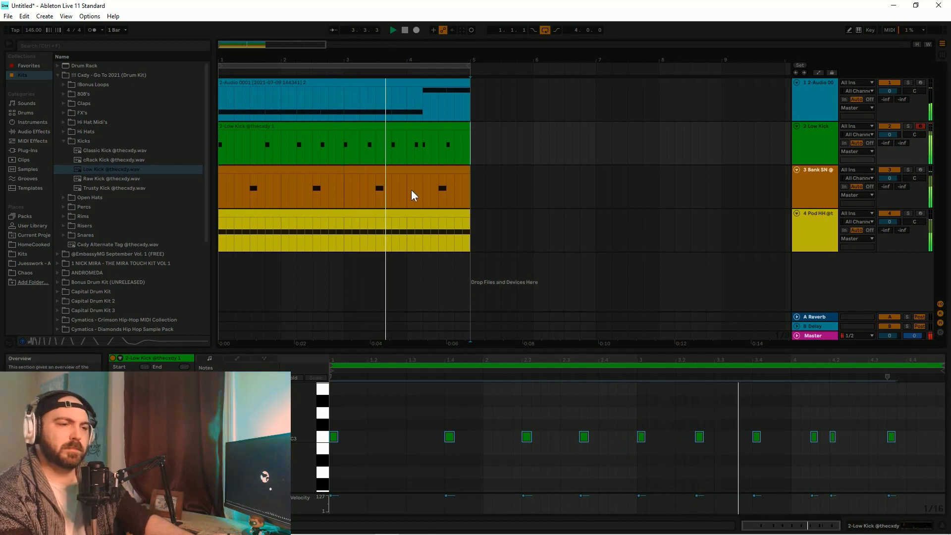
Add a MIDI track below the Low Kick track and open the fx/other folder of ramzoid drum kit vol. 1.
left_click(800, 151)
key("ctrl+shift+t")
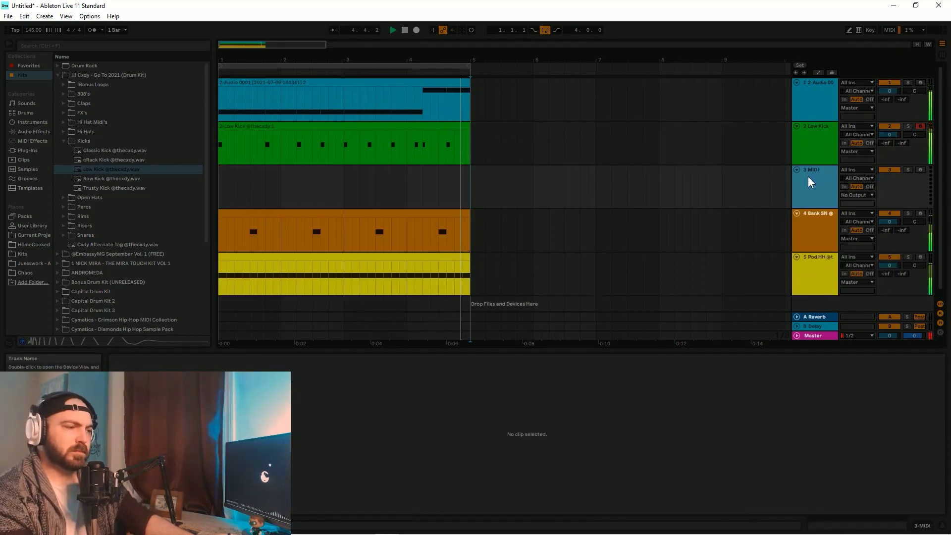
left_click(58, 75)
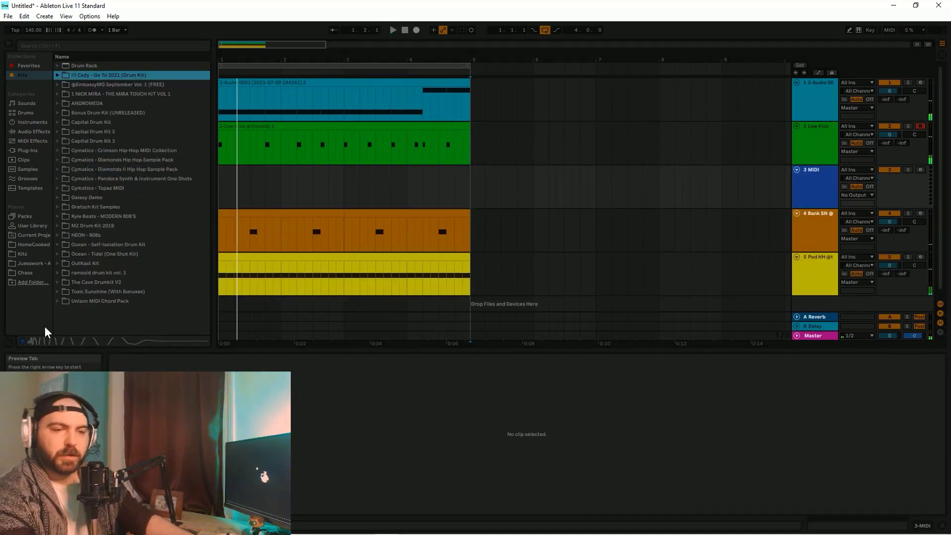
left_click(57, 272)
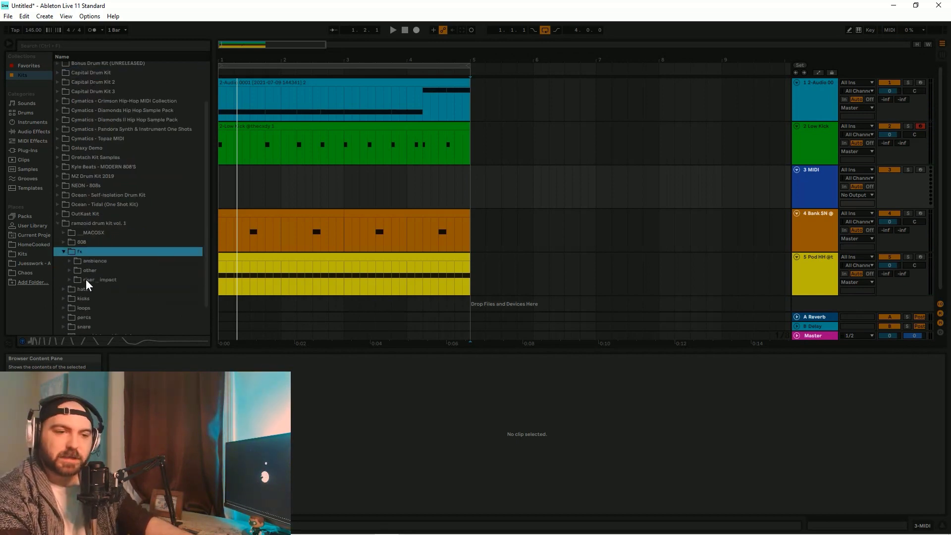
left_click(77, 271)
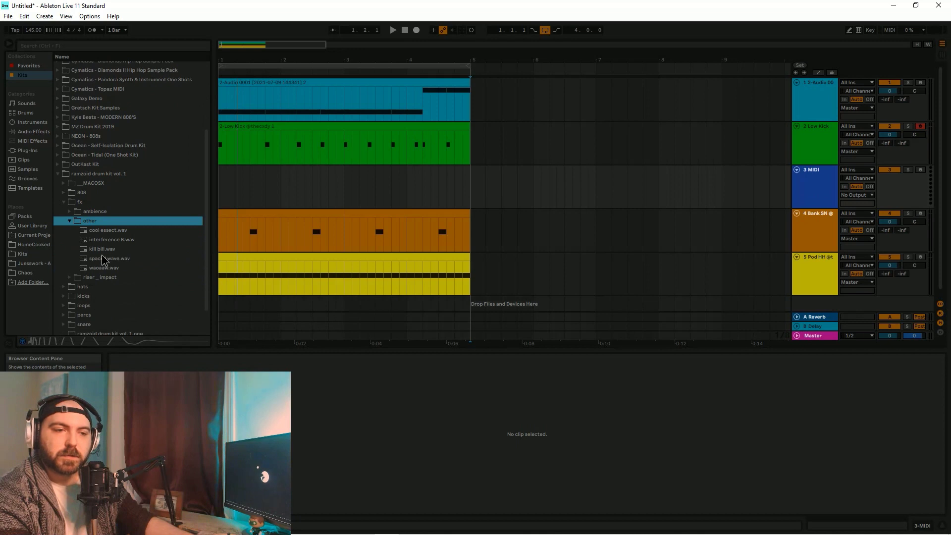
Audition the spacial wave and kill bill samples, place kill bill at bar 1 of the new track and play the loop.
left_click(105, 258)
left_click(109, 251)
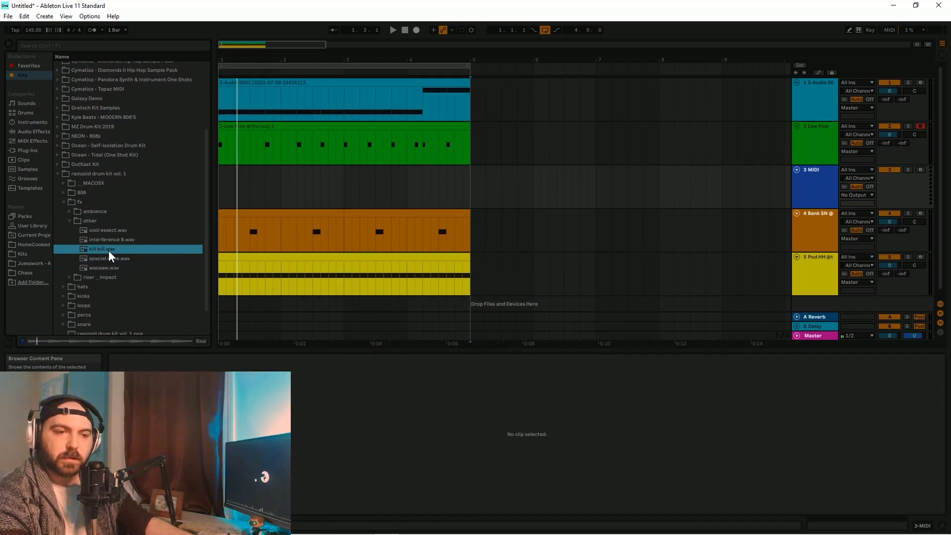
left_click_drag(110, 256, 237, 188)
key("space")
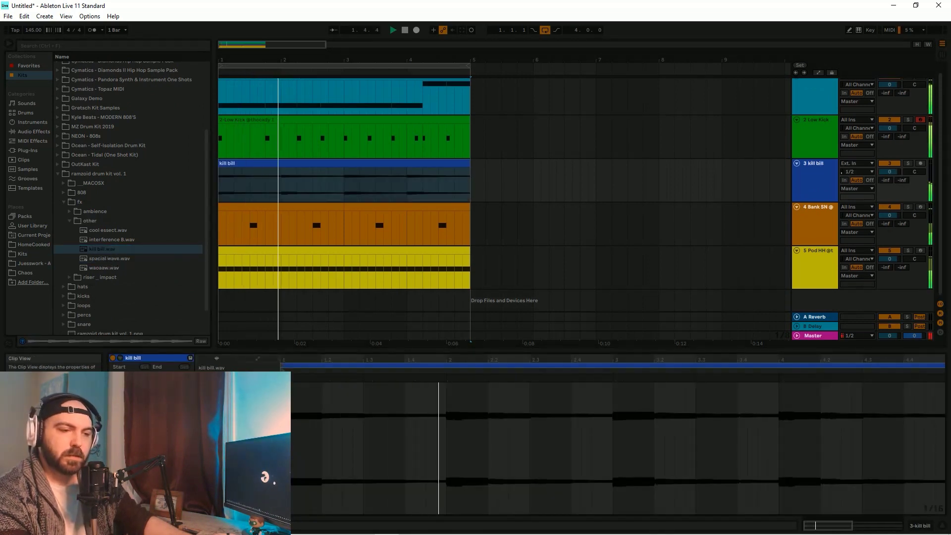
Find EQ Eight in the browser and add it to the kill bill track.
left_click(58, 45)
type("eq")
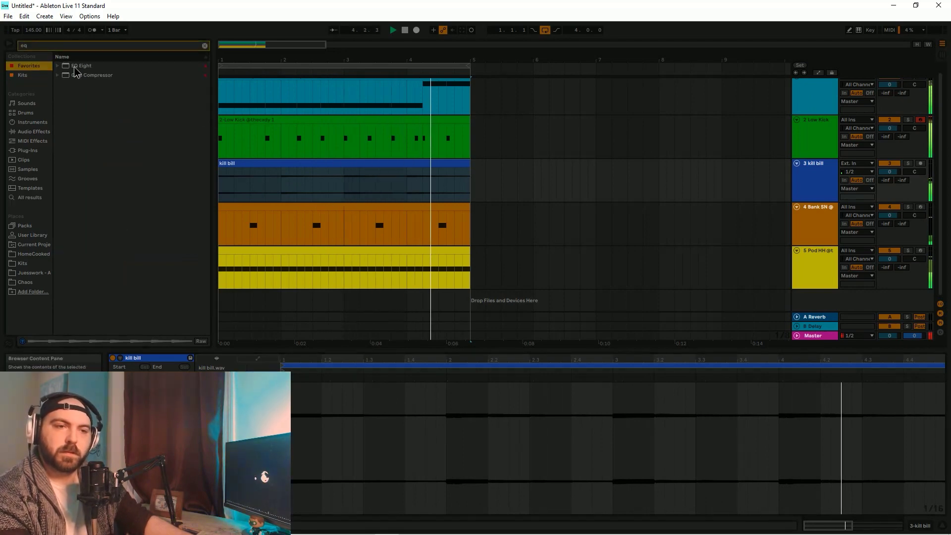
double_click(75, 66)
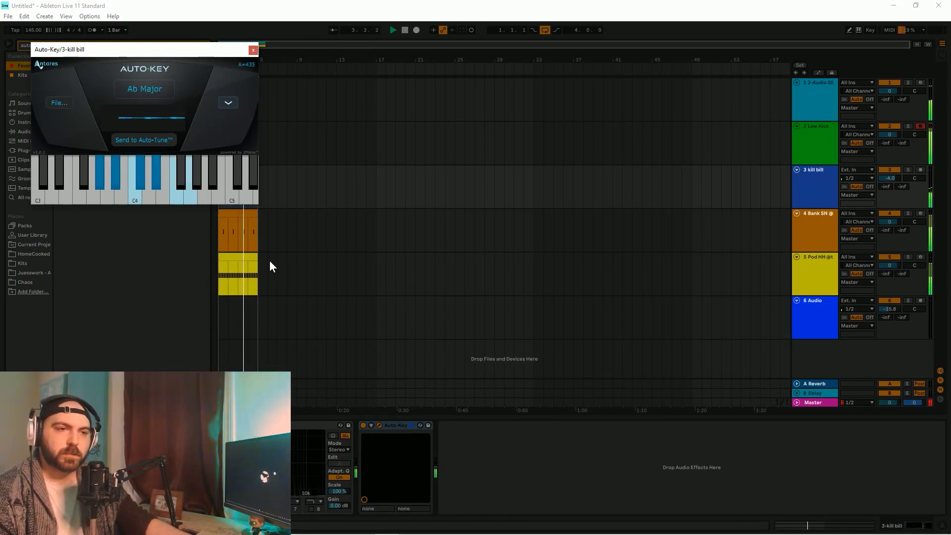
Remove the Auto-Key plug-in from the kill bill track and stop playback.
left_click(394, 424)
key("Delete")
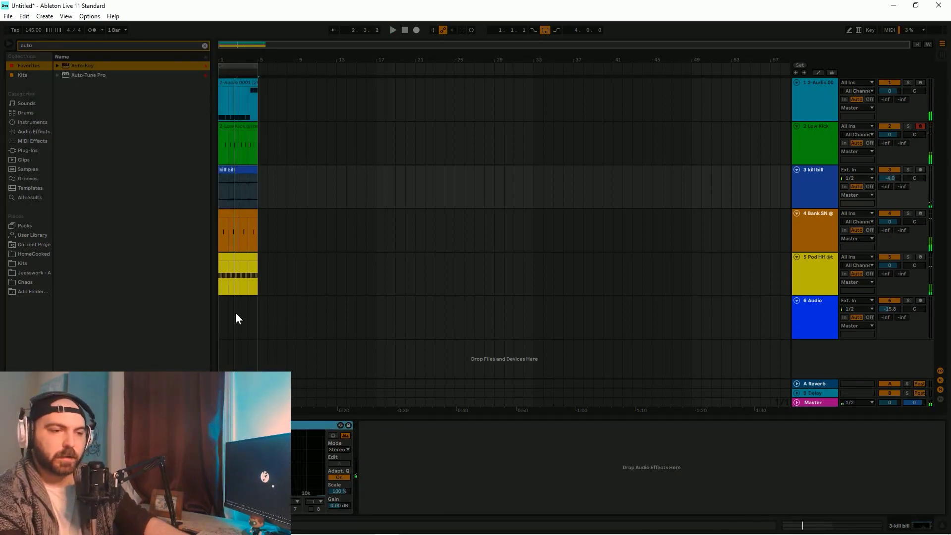
key("space")
key("super")
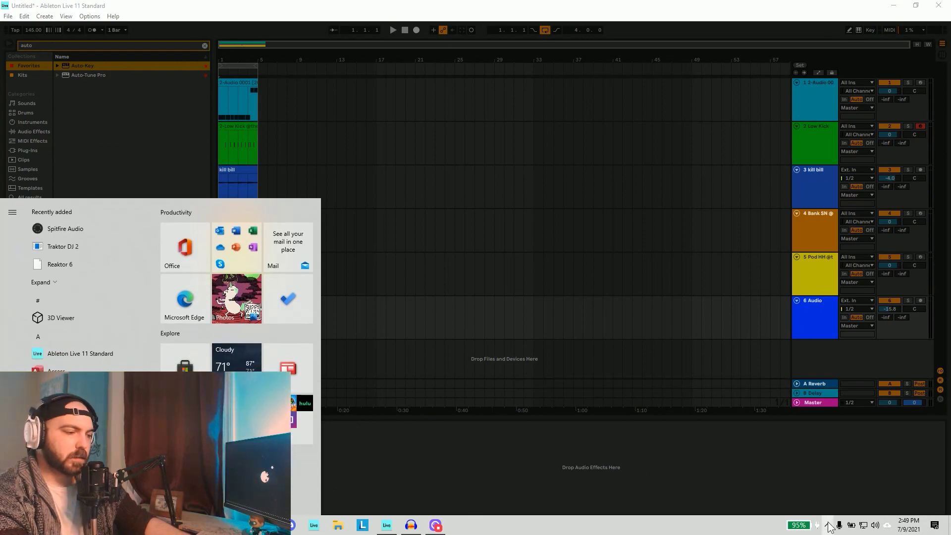
left_click(828, 525)
left_click(846, 504)
left_click(445, 48)
Save the Live Set in Desktop/Youtube as "Ramzoid 9 Lives is so good omg please drop tutorial video heart", deleting the temporary files.
key("ctrl+shift+s")
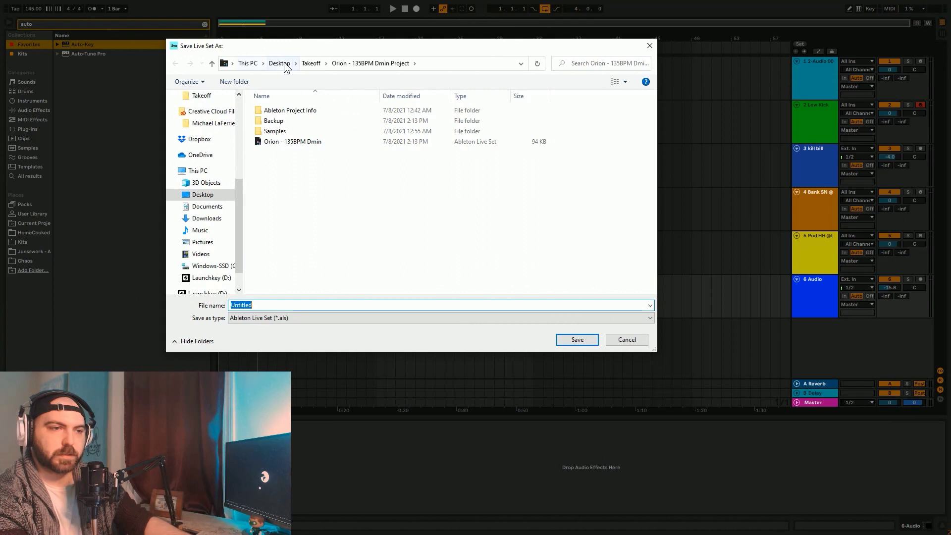
type("Ramzoid 9")
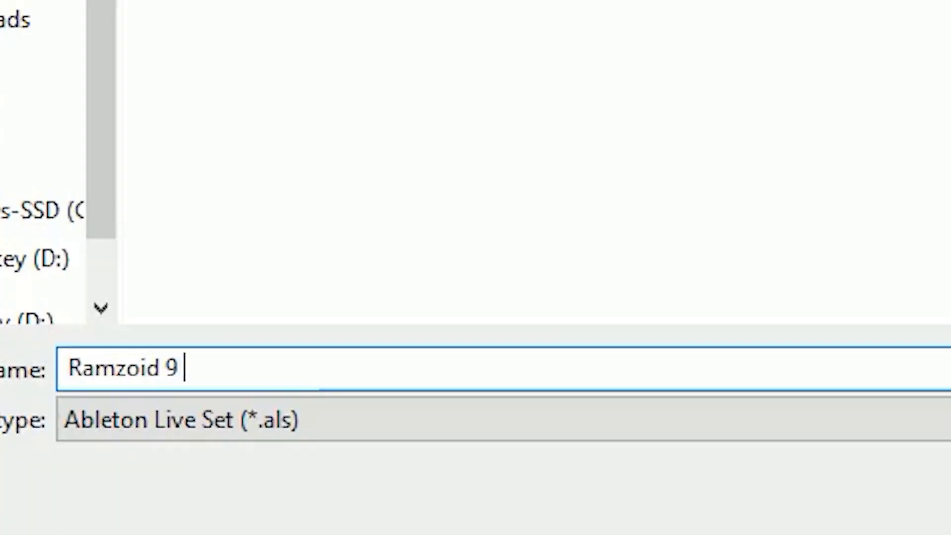
type(" Lives is so good omg")
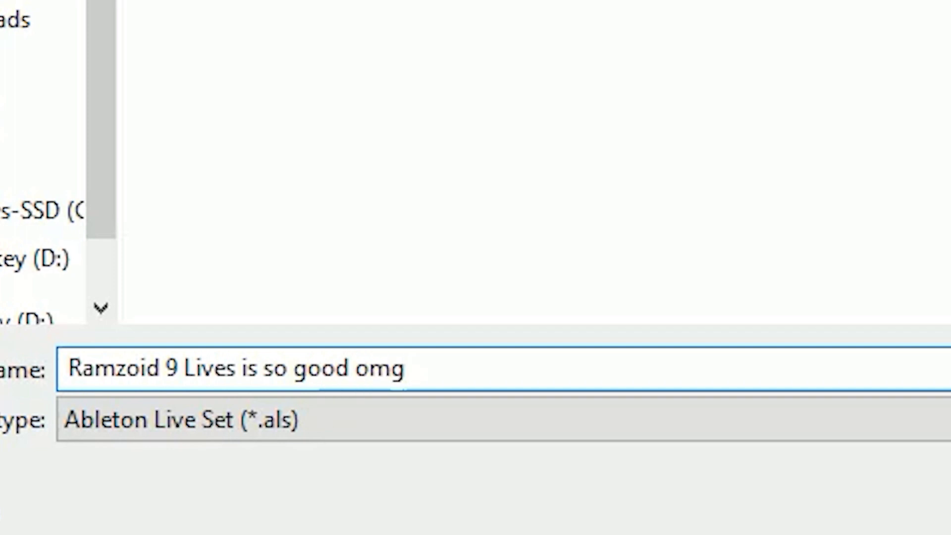
type("  please drop tutorial video")
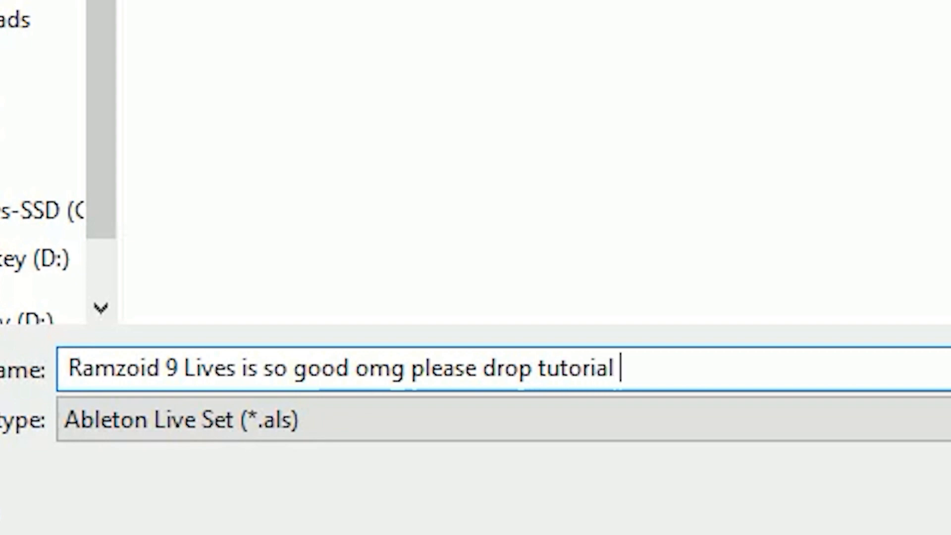
type(" heart")
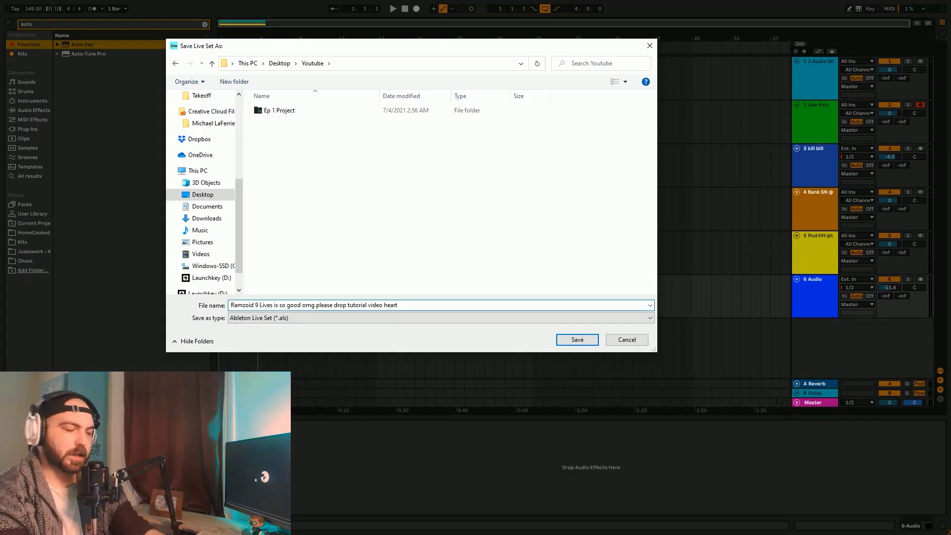
left_click(565, 339)
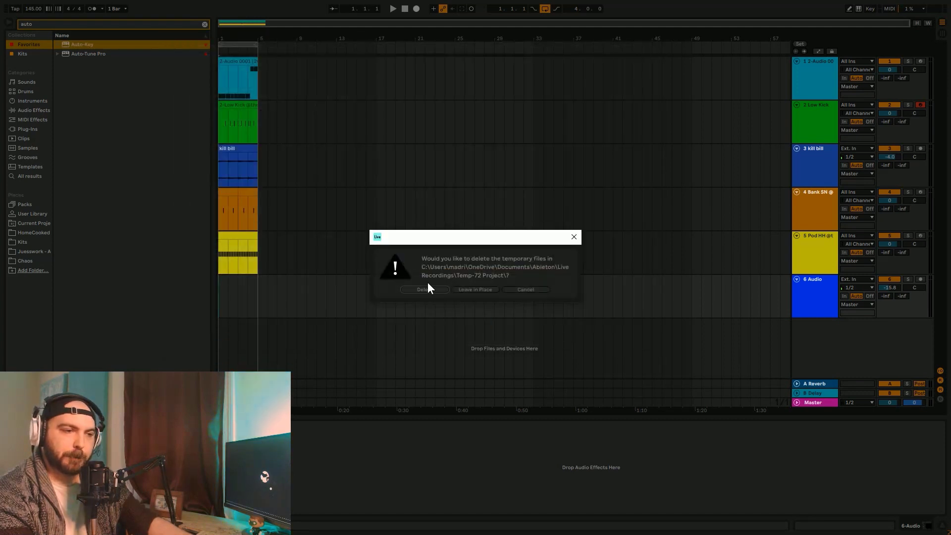
left_click(427, 286)
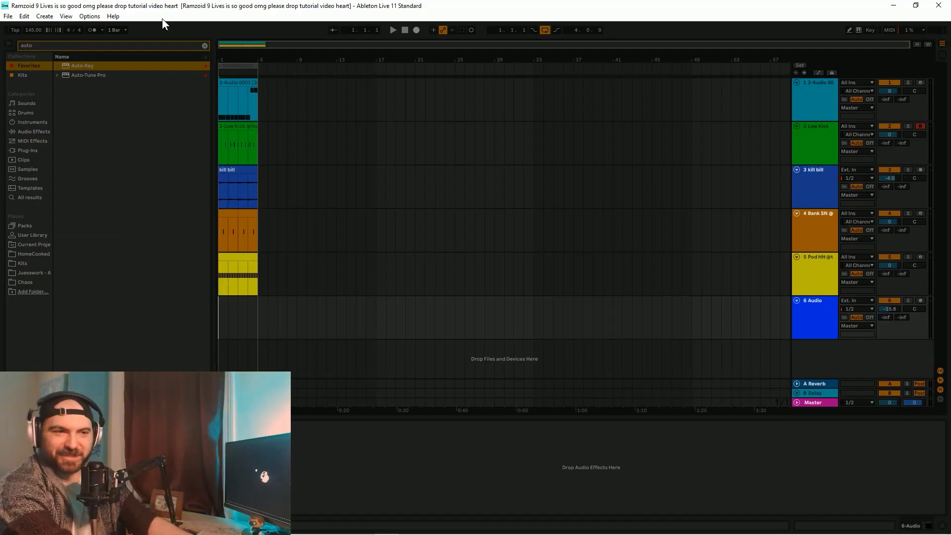
Switch Live to full screen and clear the browser search.
key("F11")
left_click(205, 24)
left_click(221, 293)
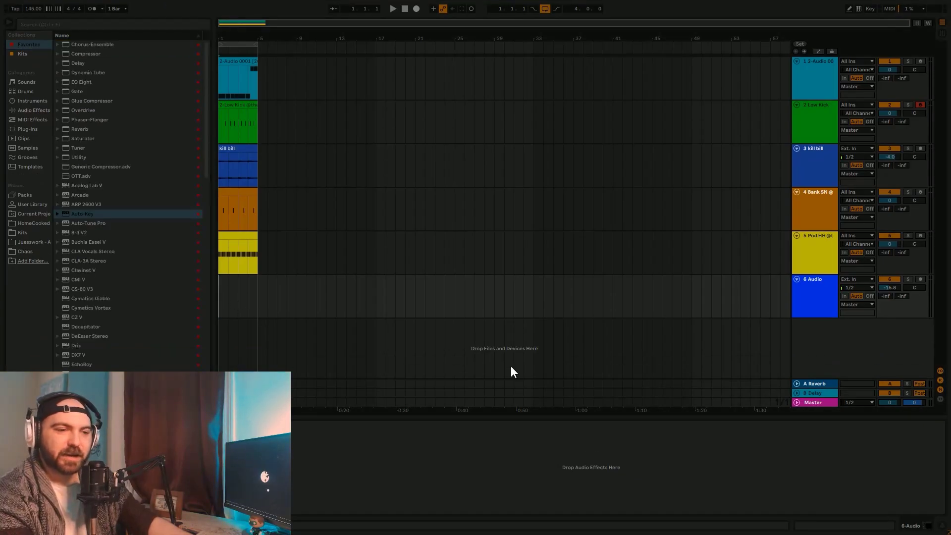
Switch to Splice Desktop and search the samples for "ramzoid", filtered by the melody tag.
key("super")
left_click(459, 524)
left_click(576, 195)
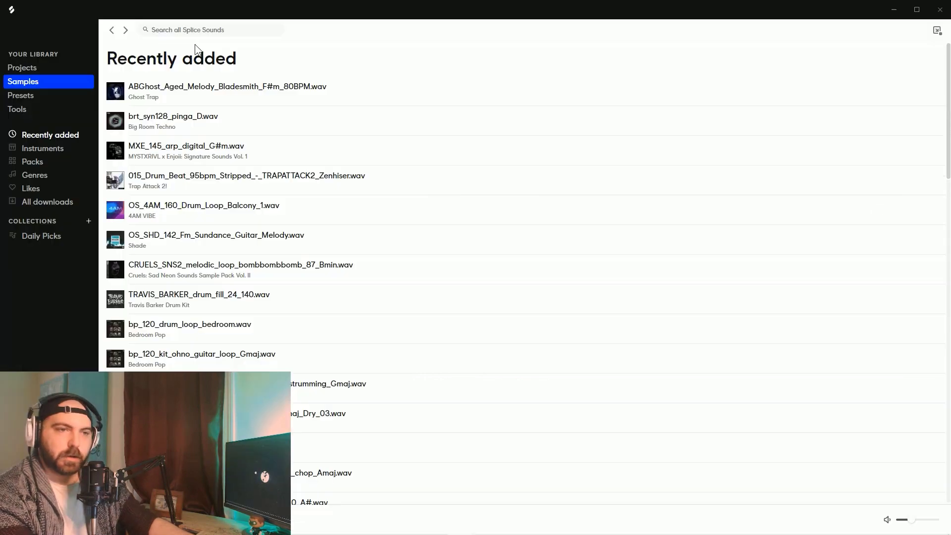
left_click(199, 30)
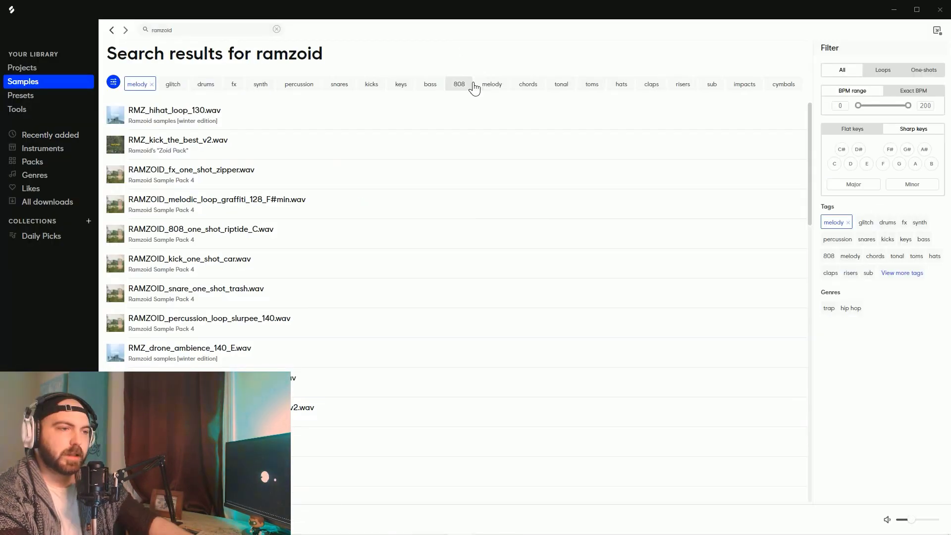
left_click(471, 85)
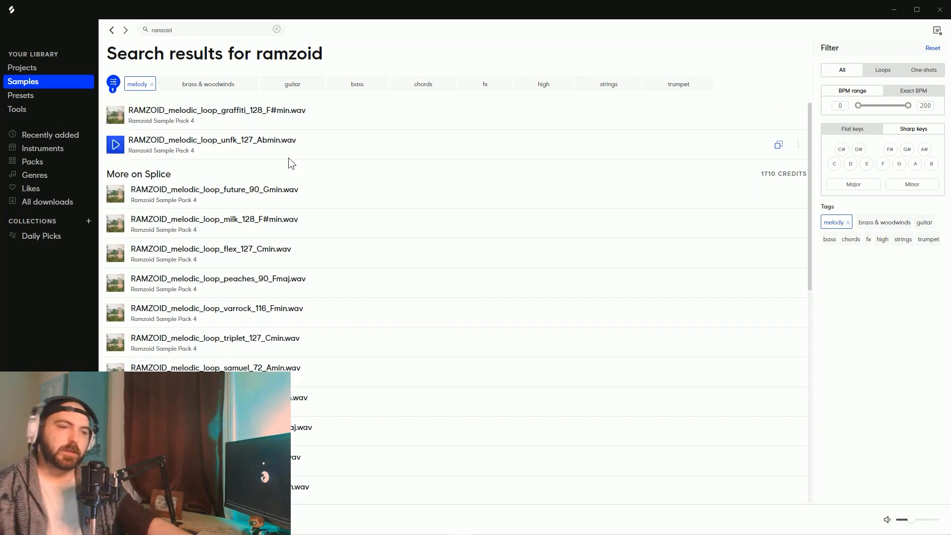
Switch back to Ableton Live and check the Low Kick, 808 and kill bill tracks.
key("alt+Tab")
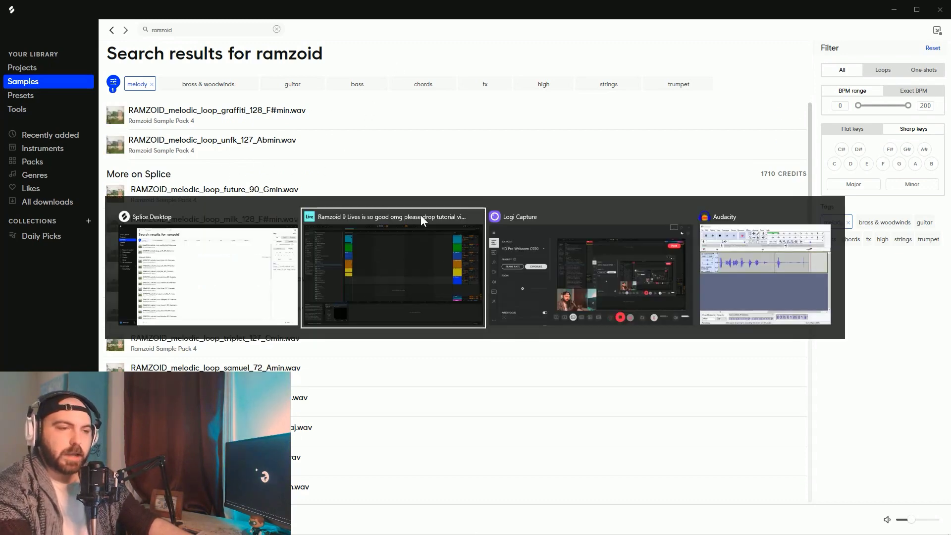
left_click(390, 253)
left_click(809, 127)
left_click(822, 85)
left_click(824, 149)
Preview RAMZOID_melodic_loop_triumph_140_Abmaj in Splice and switch back to Ableton Live to compare it with the beat.
key("alt+Tab")
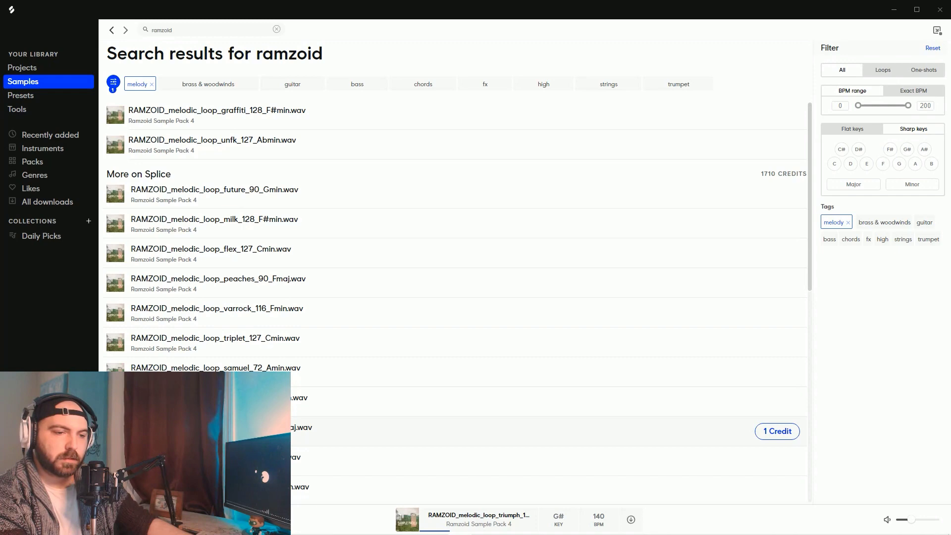
scroll(455, 297, "down", 3)
key("alt+Tab")
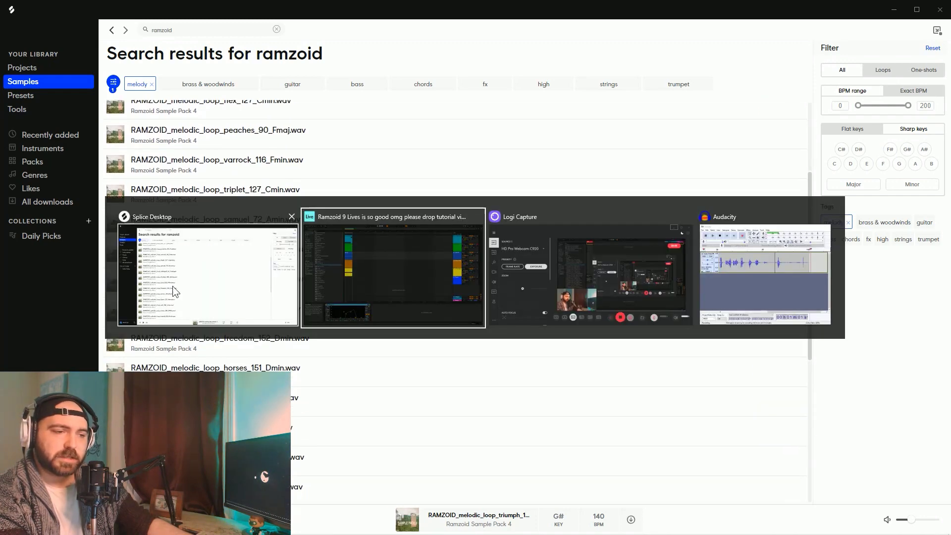
Play the four-bar beat and inspect the kill bill clip's waveform.
key("space")
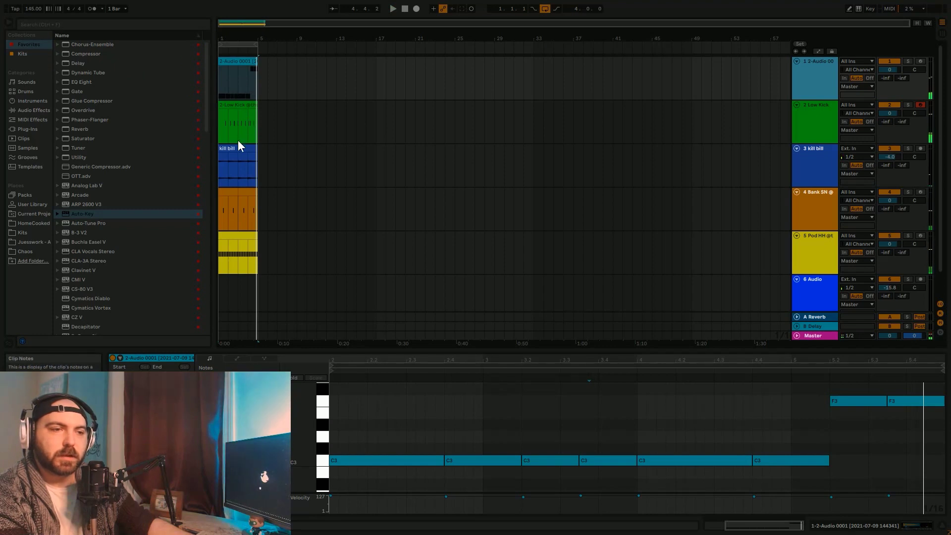
left_click(230, 147)
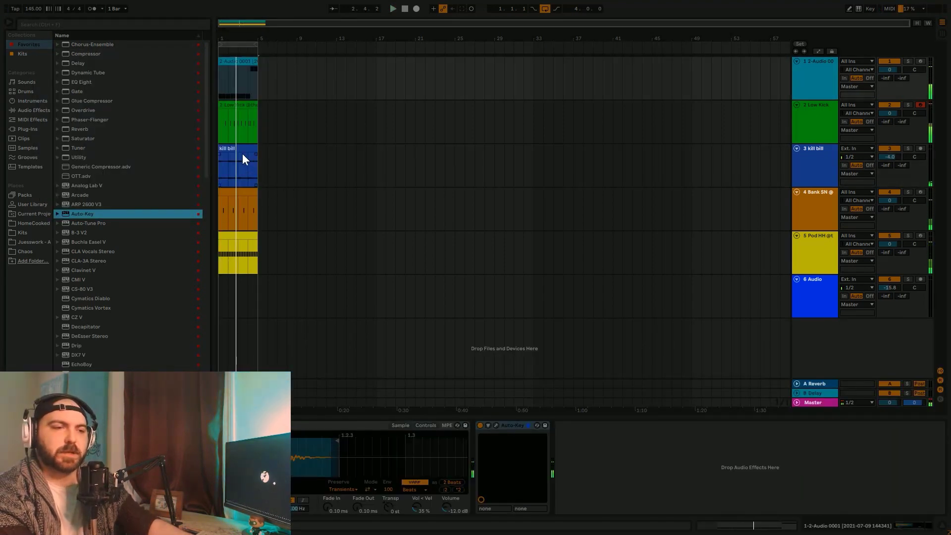
left_click(236, 149)
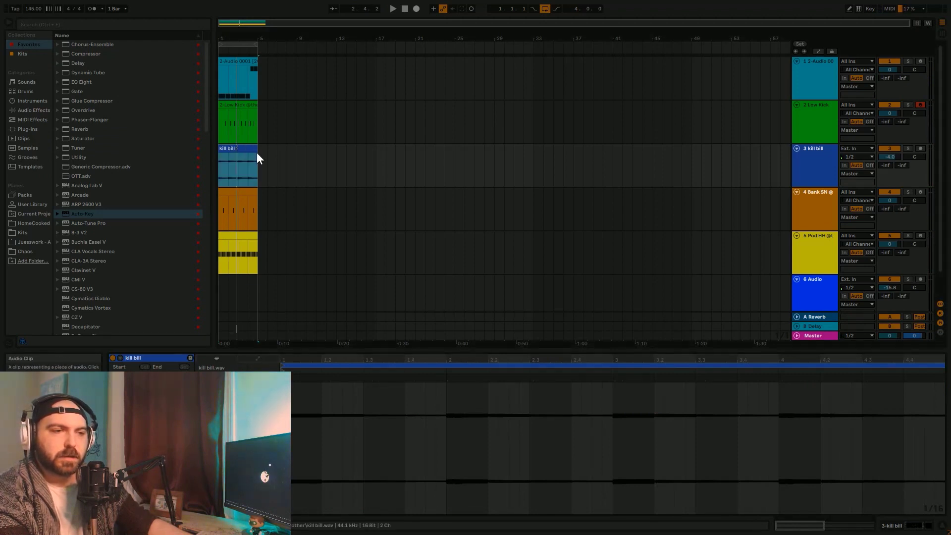
left_click_drag(257, 172, 219, 180)
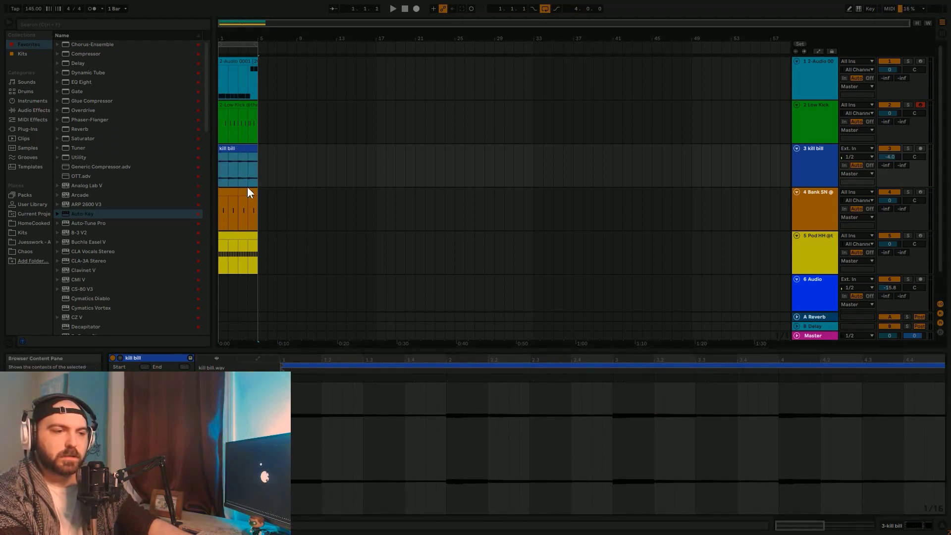
left_click(568, 169)
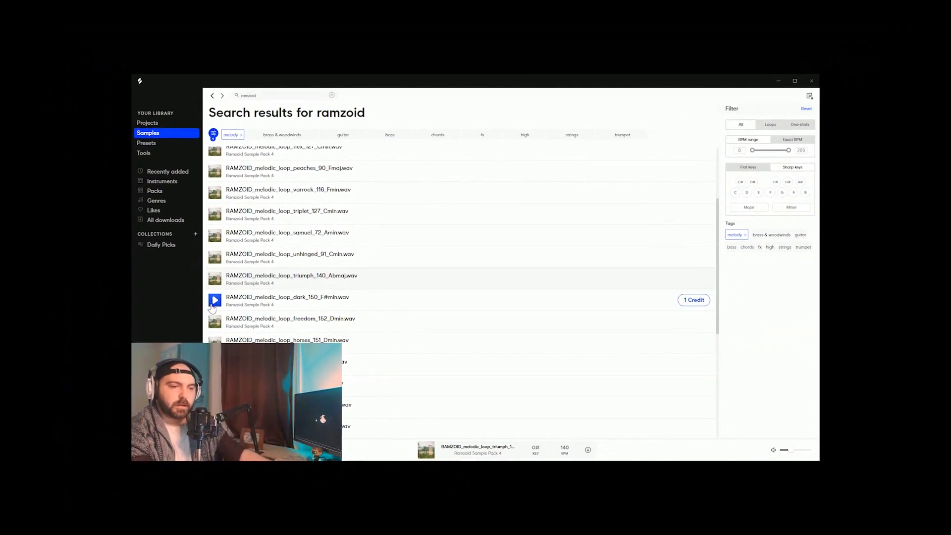
Preview RAMZOID_melodic_loop_samuel_72_Amin in Splice and place it at bar 1 of the empty audio track in Ableton Live.
scroll(182, 317, "down", 3)
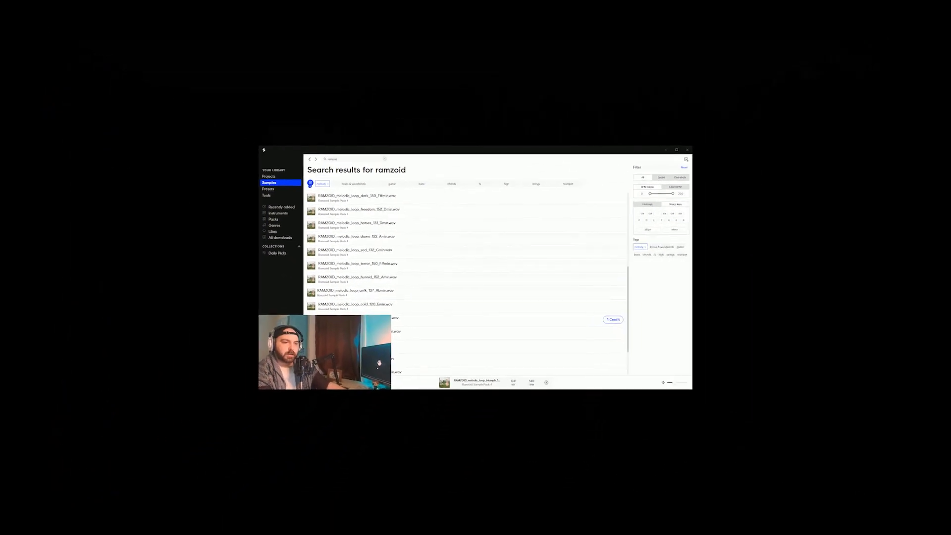
scroll(464, 317, "down", 3)
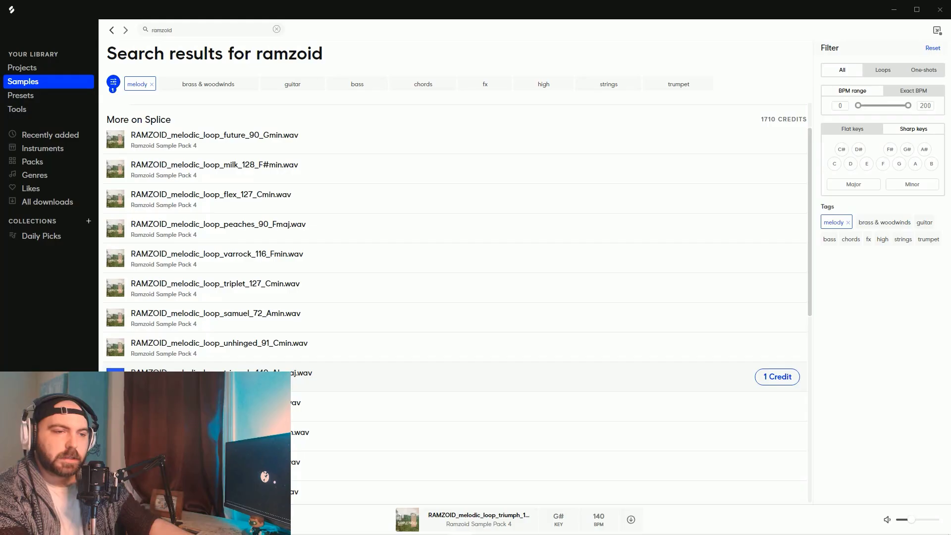
scroll(445, 376, "up", 1)
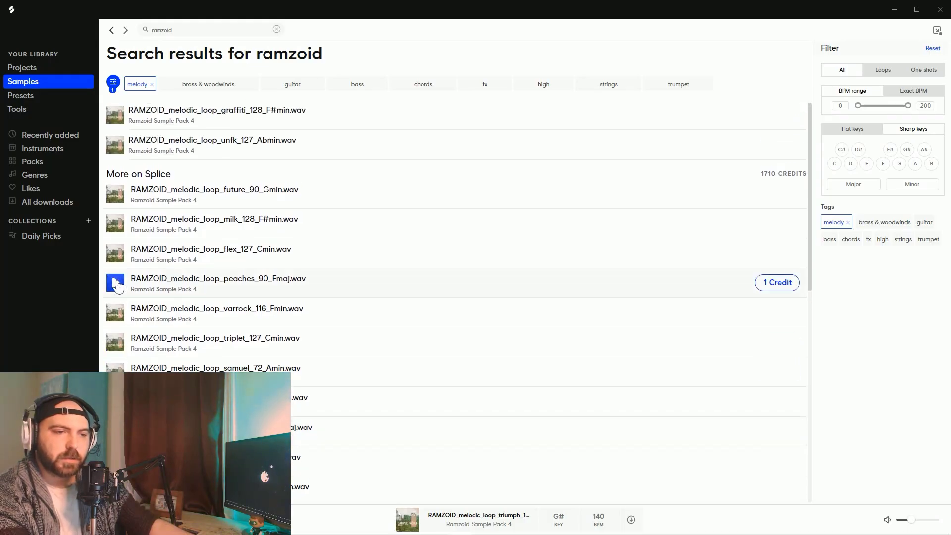
left_click(115, 369)
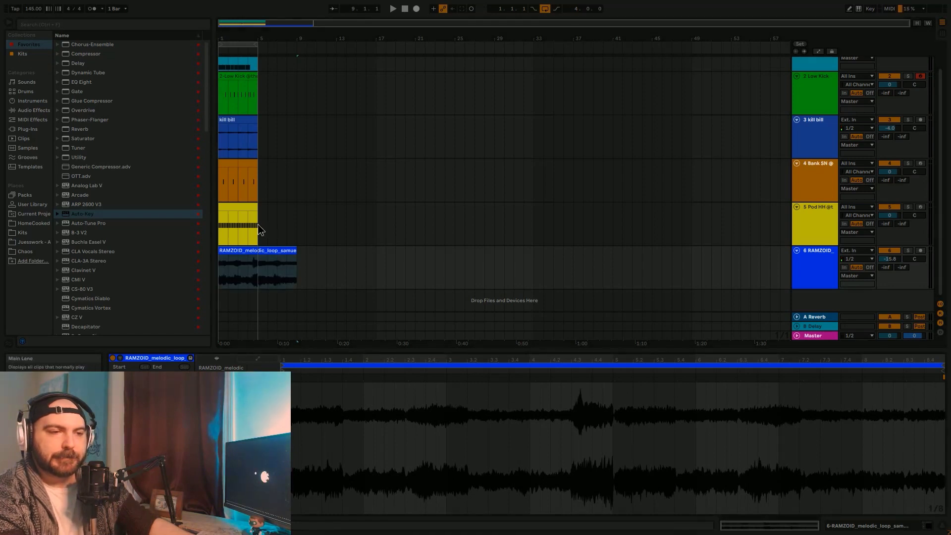
Duplicate the four-bar 808, kick, kill bill, snare and hi-hat clips, and extend the loop region to eight bars.
key("ctrl+a")
key("ctrl+d")
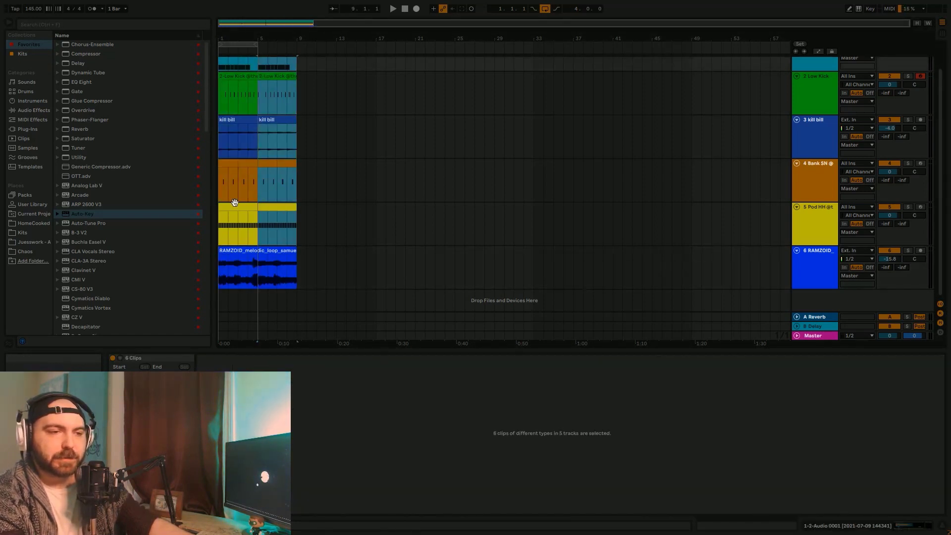
left_click_drag(257, 44, 297, 45)
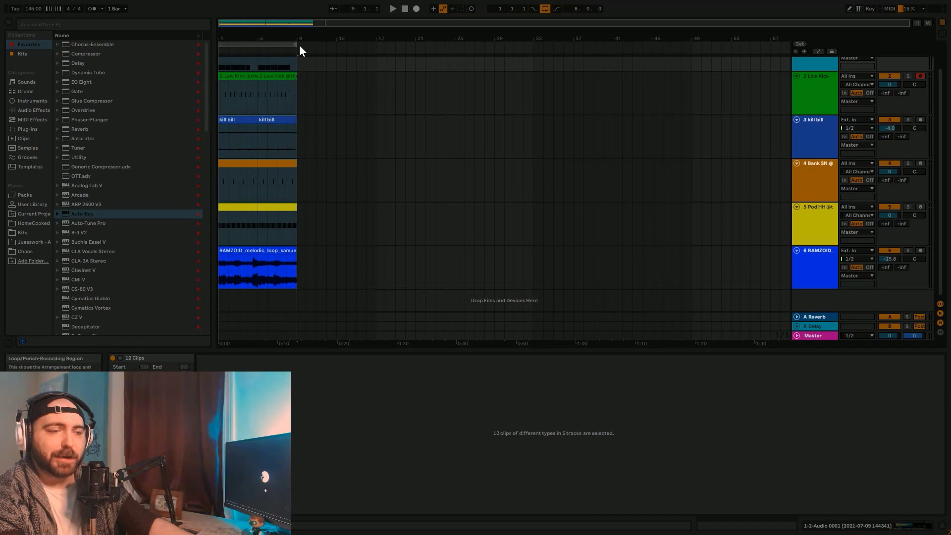
Set the melody track's volume to 0, lower kill bill to -10.5, Bank SN to -11.8 and Pod HH to -10.0, and solo the melody.
left_click(277, 250)
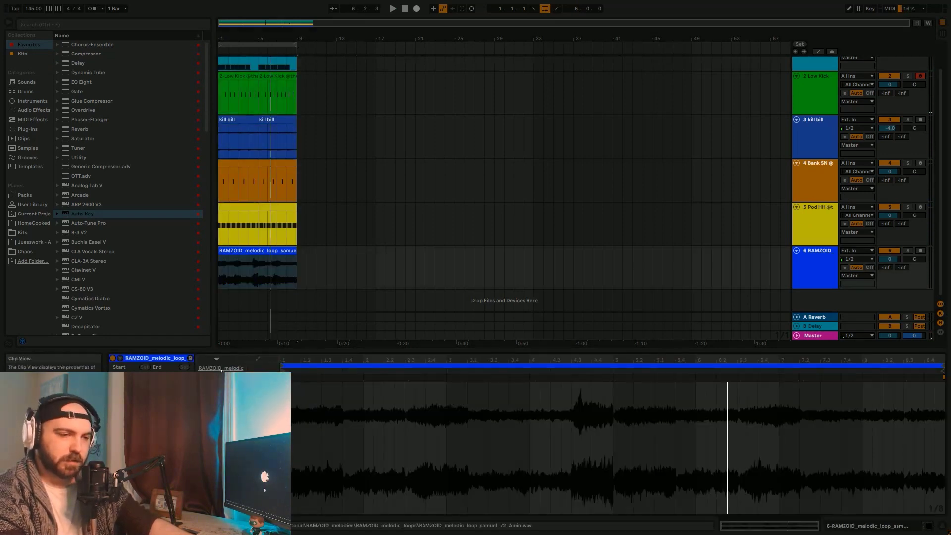
key("shift+Tab")
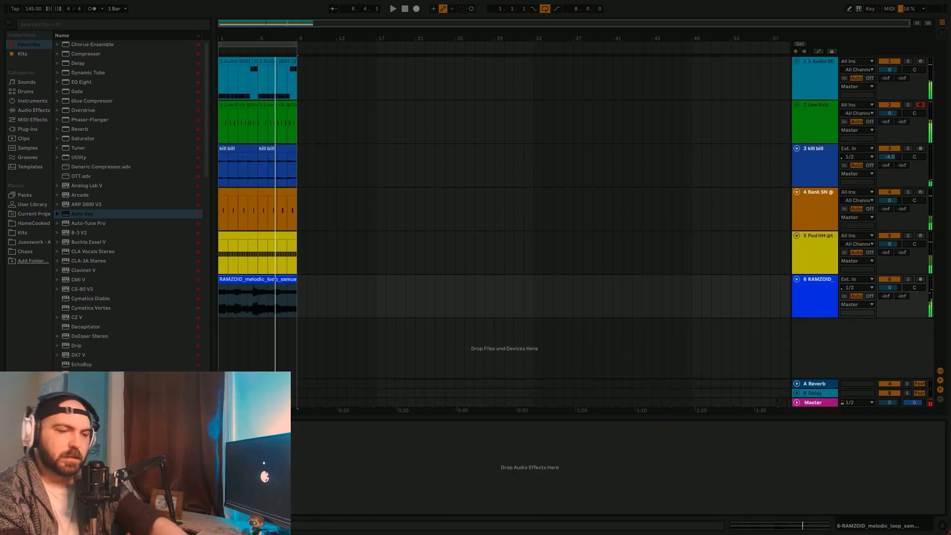
left_click(244, 279)
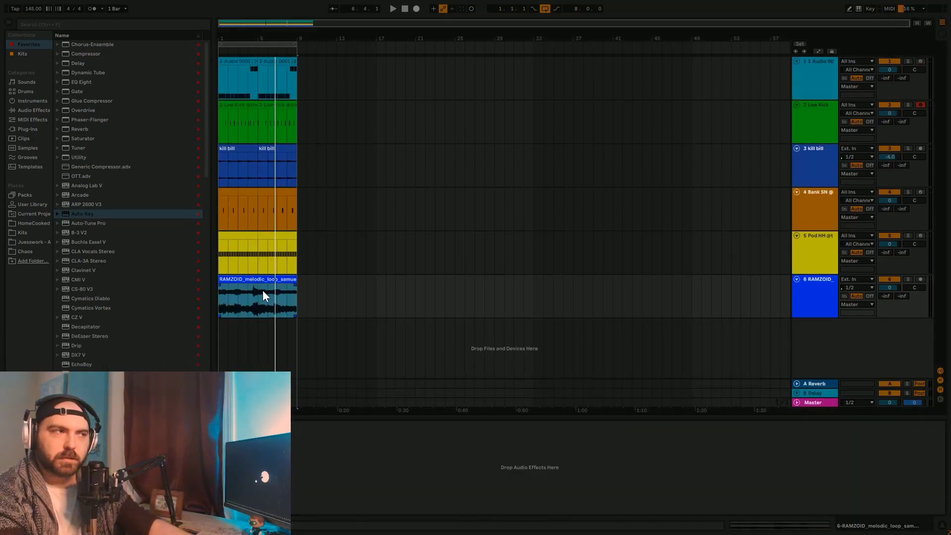
key("space")
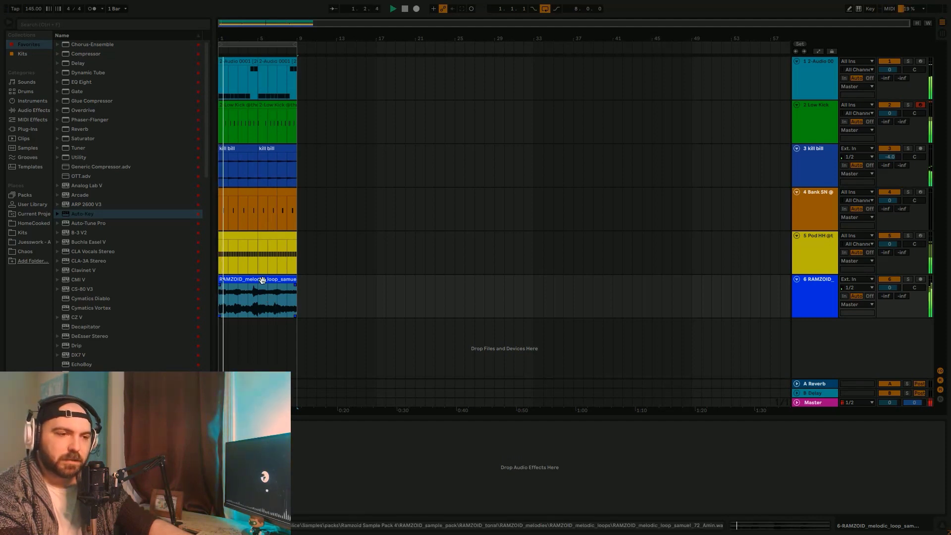
key("shift+Tab")
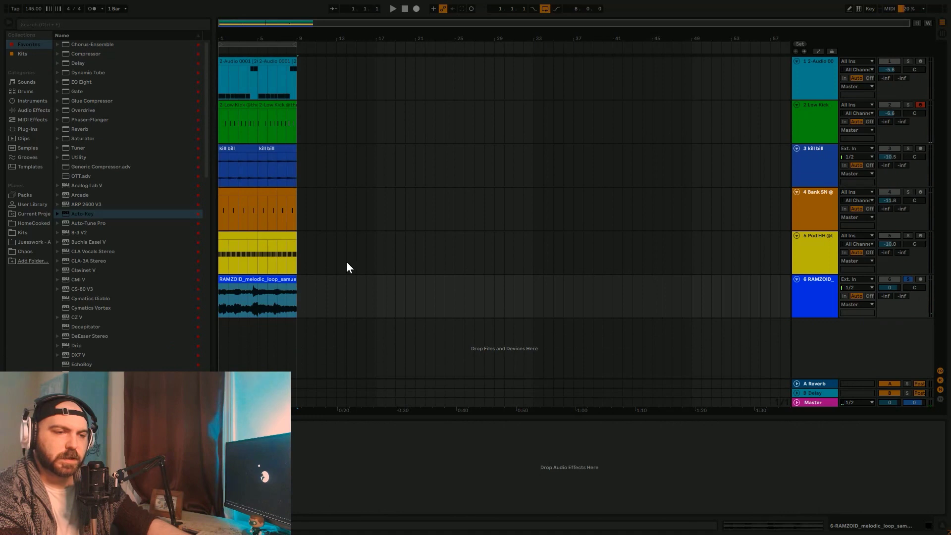
Group the five 808, kick, kill bill, snare and hi-hat tracks and fold the group.
left_click_drag(346, 262, 33, 6)
left_click(817, 89)
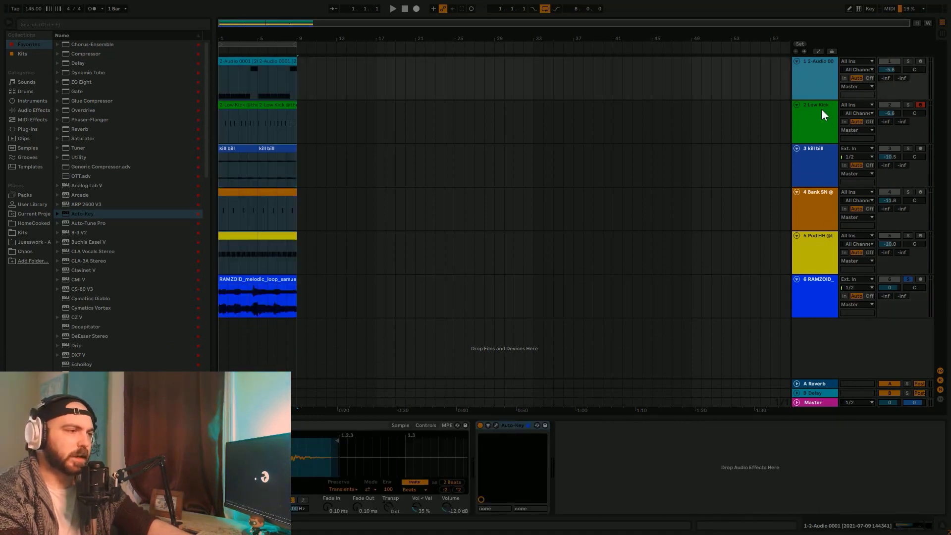
left_click(816, 257, "shift")
key("ctrl+g")
left_click(908, 60)
Duplicate the one-beat melody slice at the start of bar 2 three times to fill the bar.
key("space")
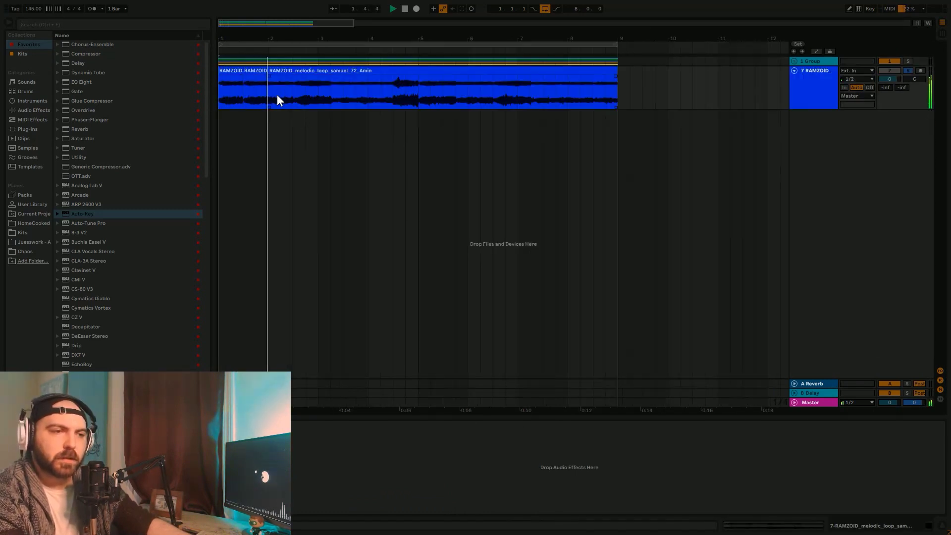
key("space")
left_click_drag(295, 99, 276, 72)
key("ctrl+d")
key("ctrl+d")
key("ctrl+d")
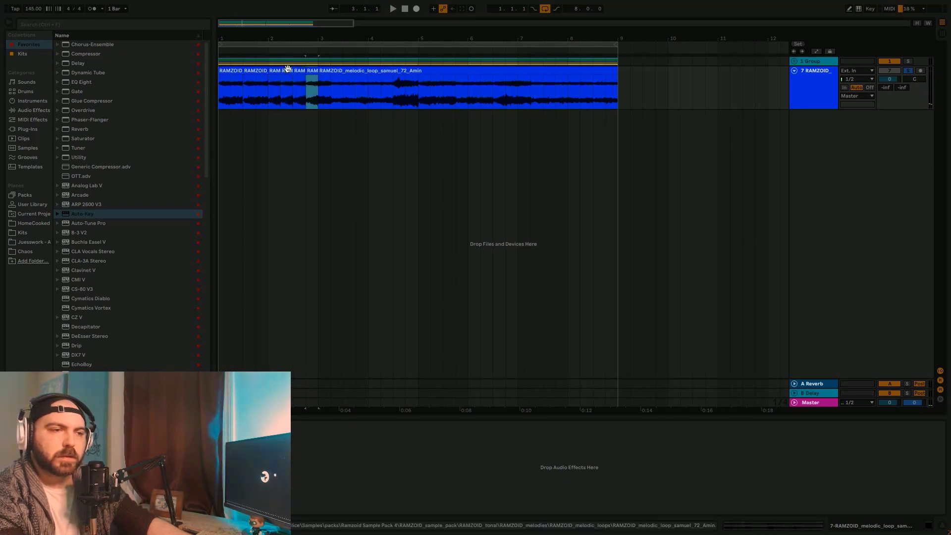
Chop the melody in bars 3 and 4, repeating a short slice four times through the second half of bar 4, and play it.
key("space")
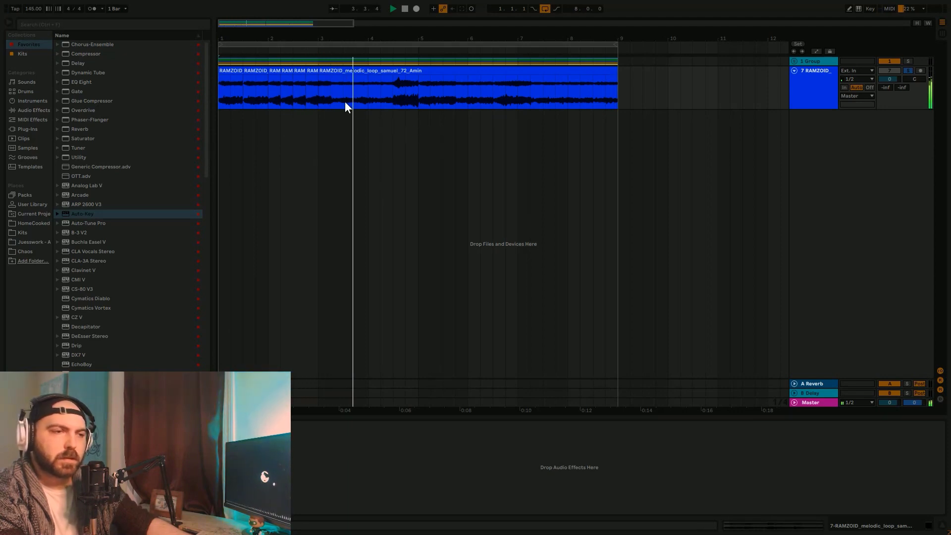
key("space")
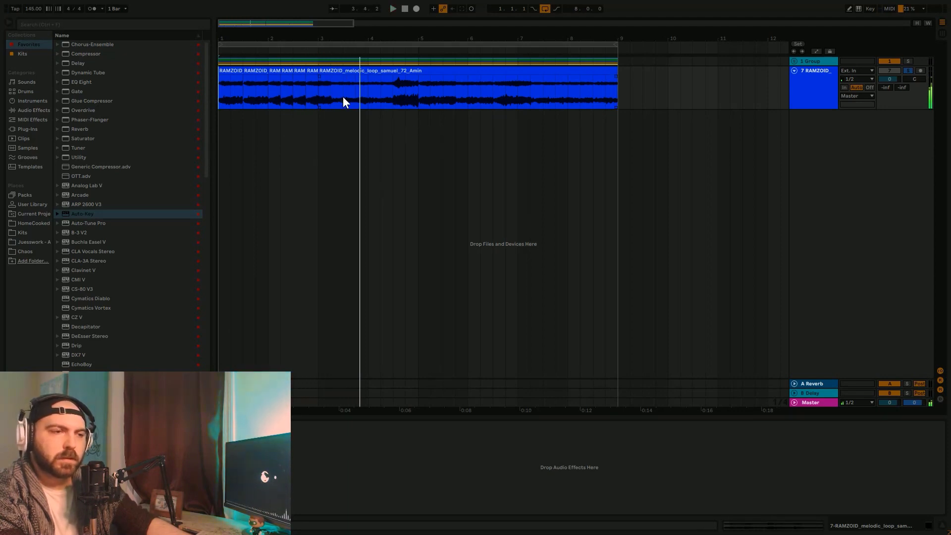
left_click(332, 96)
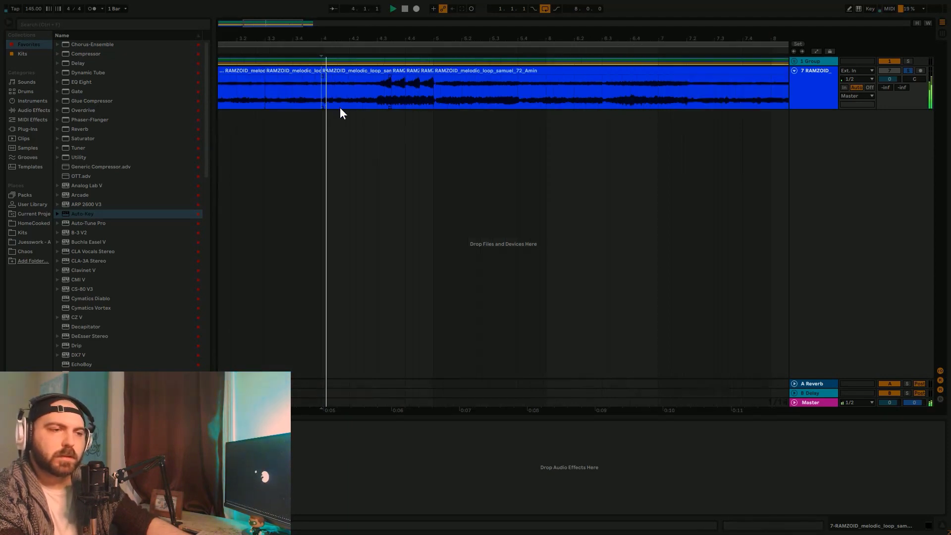
scroll(342, 110, "down", 3)
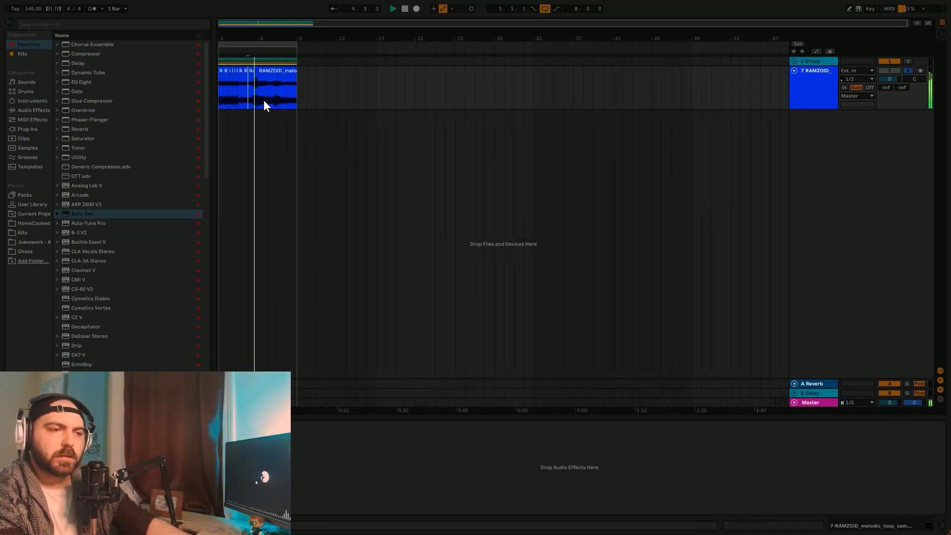
scroll(256, 100, "up", 1)
key("space")
scroll(256, 100, "left", 2)
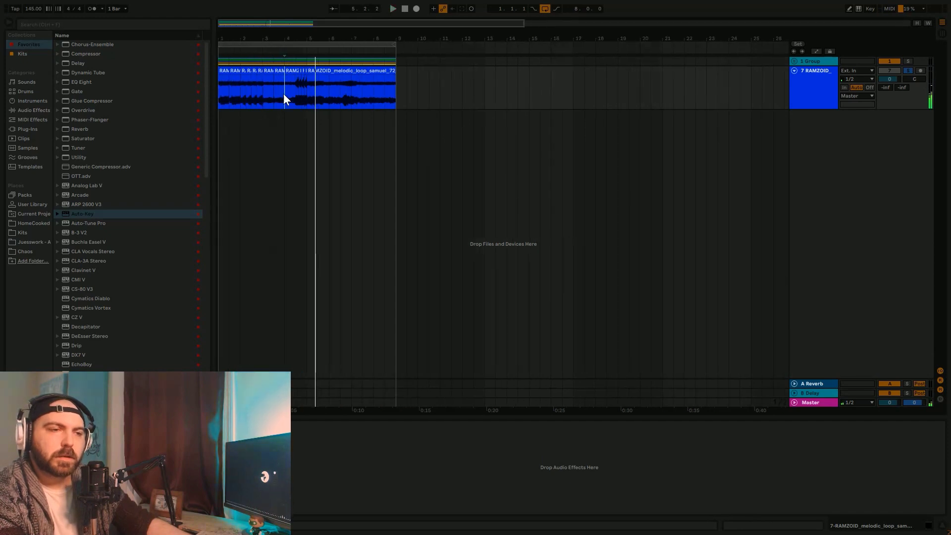
Consolidate the chopped first four bars of the melody into one clip and duplicate it over bars 5 to 8.
left_click_drag(311, 93, 166, 92)
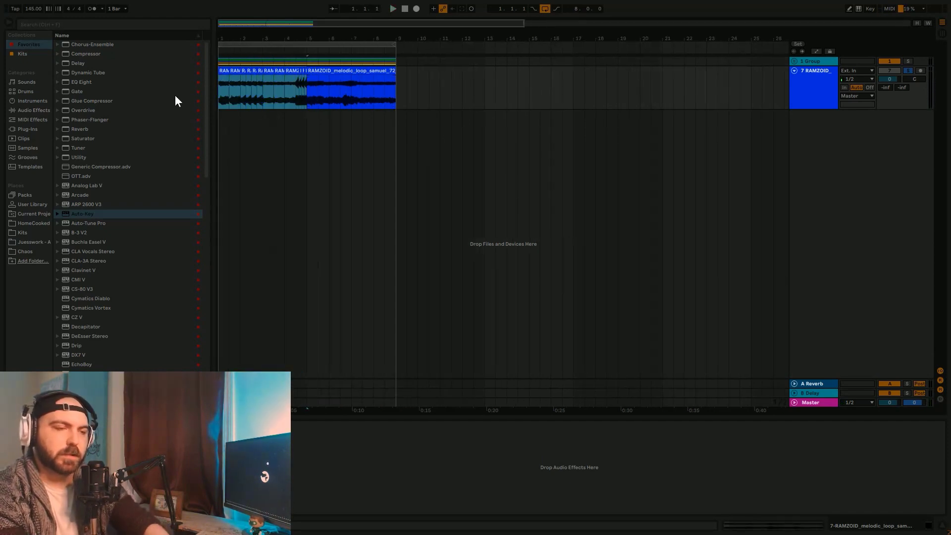
double_click(248, 73)
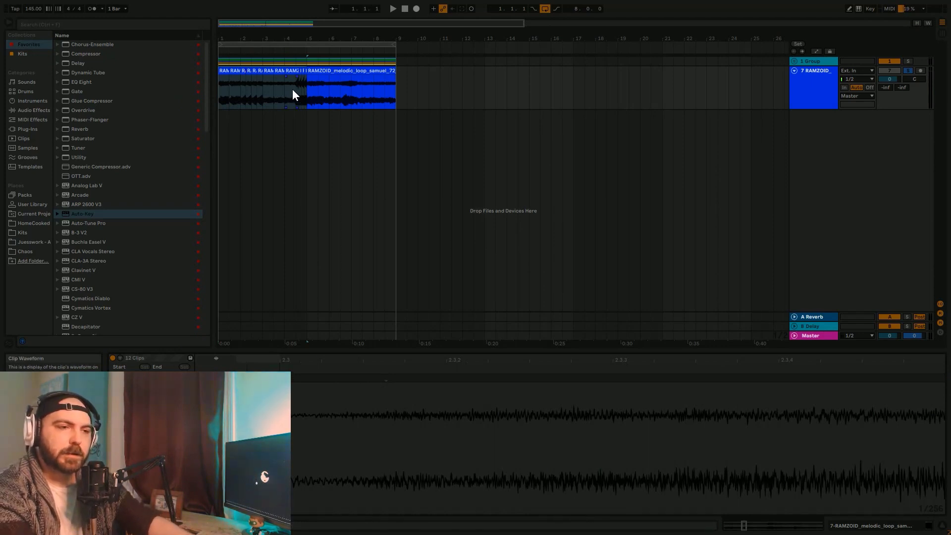
key("ctrl+j")
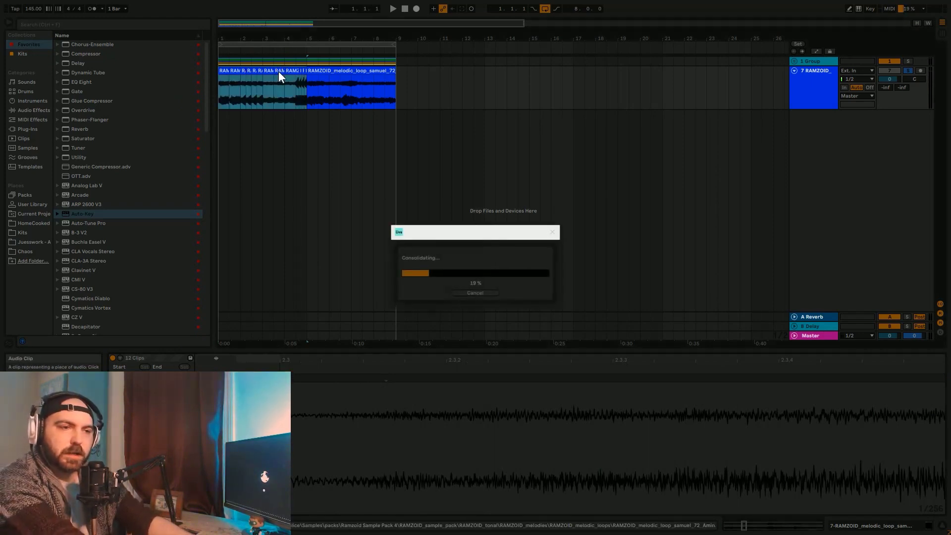
Duplicate the eight-bar arrangement up to bar 41, starting the snare and hi-hat at bar 9 and the 808 and kick at bar 17.
left_click_drag(218, 60, 399, 57)
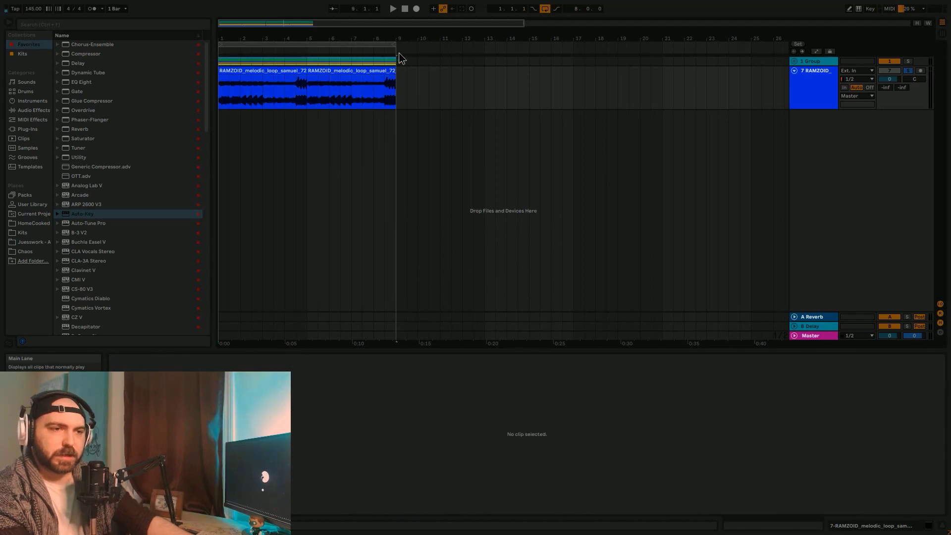
key("ctrl+d")
key("ctrl+d")
scroll(381, 68, "down", 5)
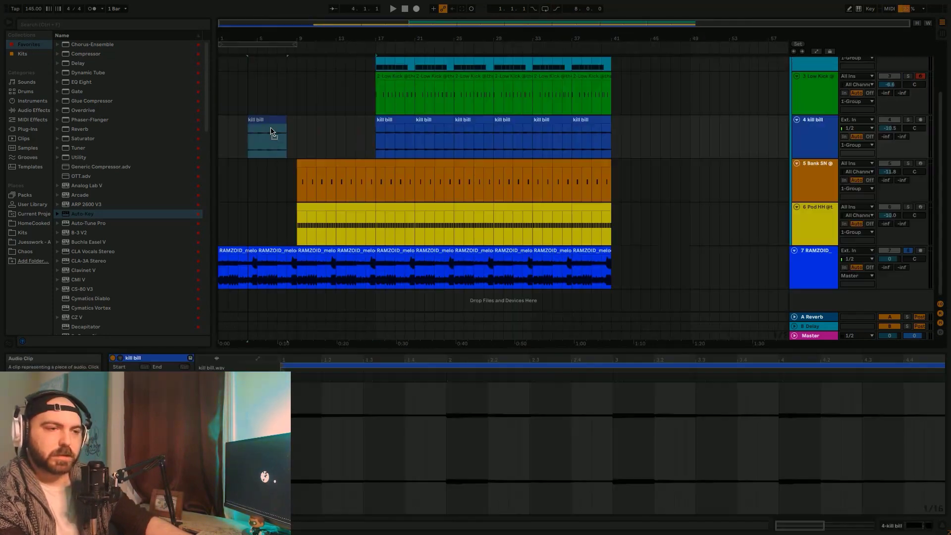
Move the kill bill clip from bar 17 to bar 5 and delete its second and fourth bars.
mouse_move(272, 132)
left_mouse_down()
mouse_move(281, 134)
mouse_move(266, 150)
left_mouse_up()
key("Delete")
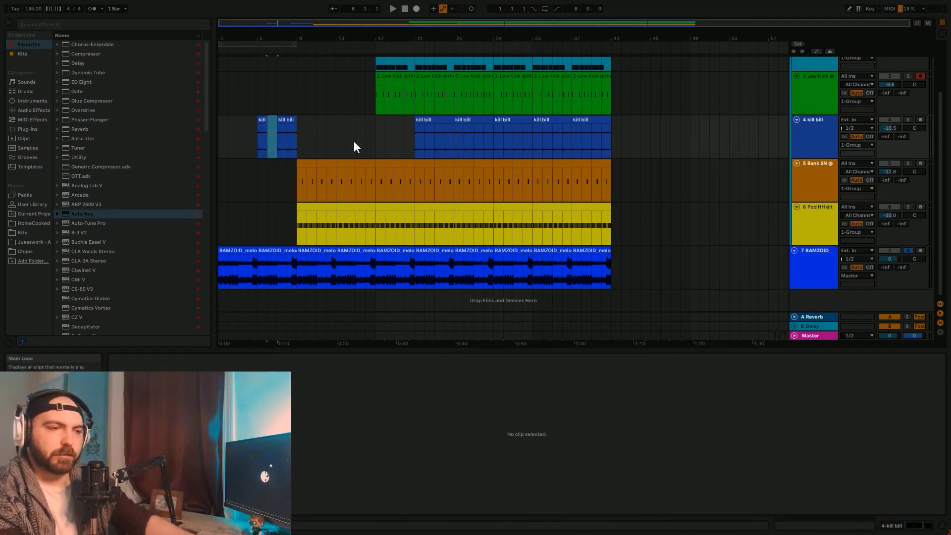
left_click(292, 145, "shift")
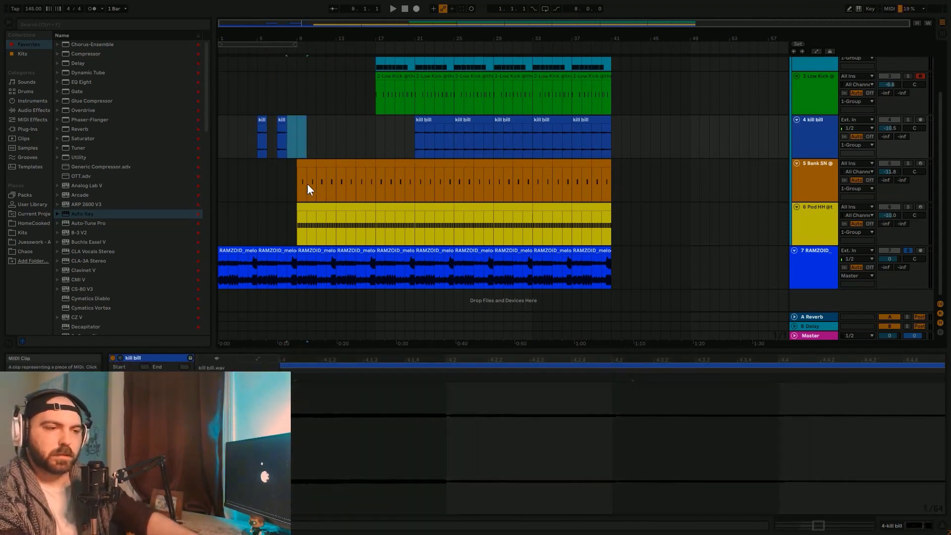
Loop bars 5 to 8 and play them with the kill bill track soloed at a volume of 0.
left_click_drag(297, 141, 256, 133)
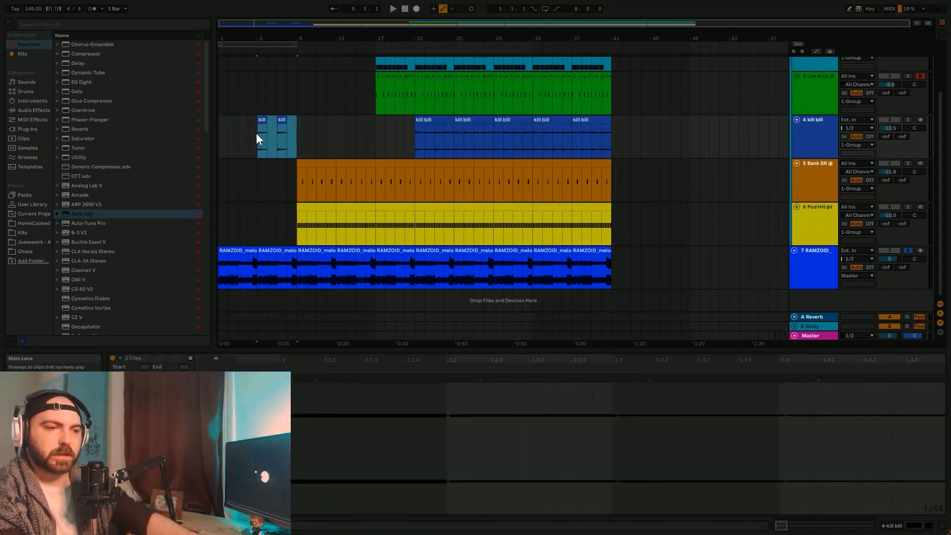
key("ctrl+l")
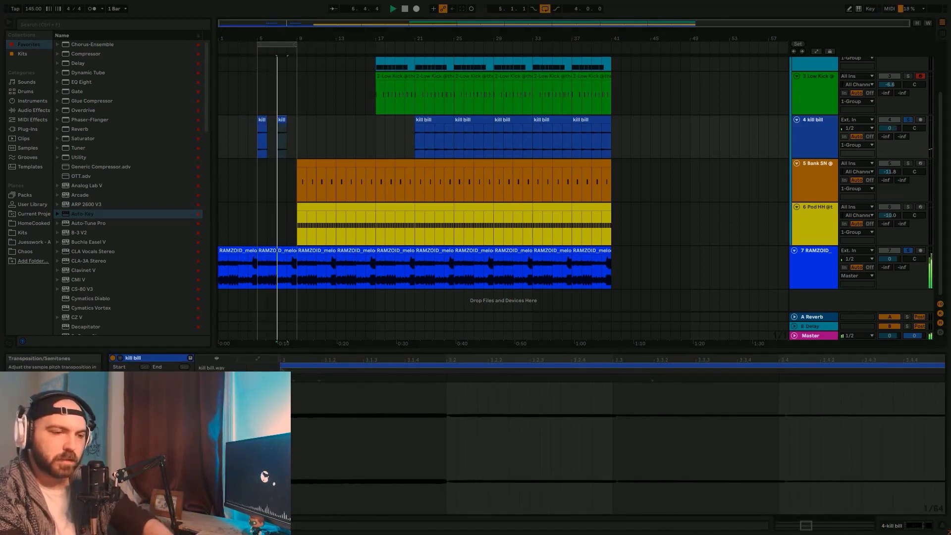
Set the kill bill track's volume to 6.0 and consolidate its bars 5 to 8 into one clip, repeated over bars 9 to 12.
left_click_drag(294, 135, 251, 135)
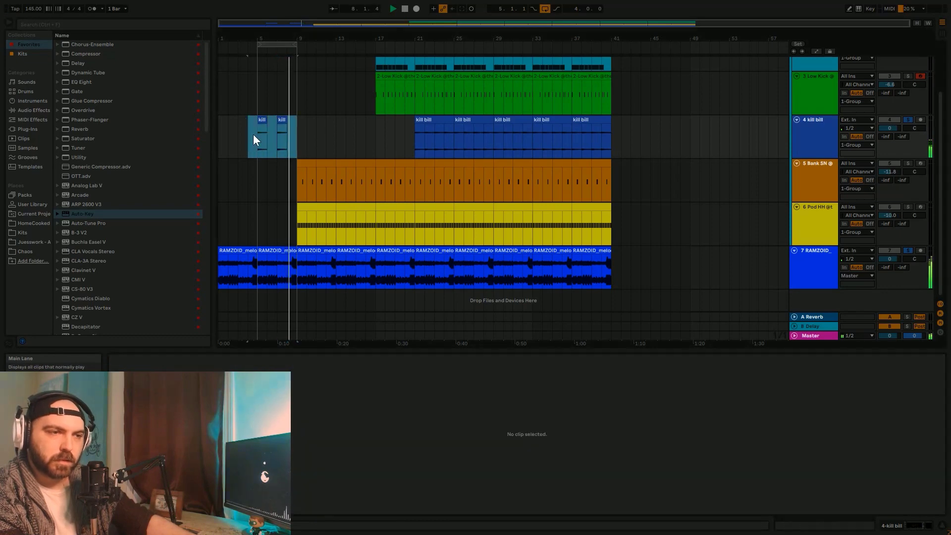
left_click_drag(889, 129, 890, 101)
left_click_drag(258, 141, 298, 139)
key("ctrl+j")
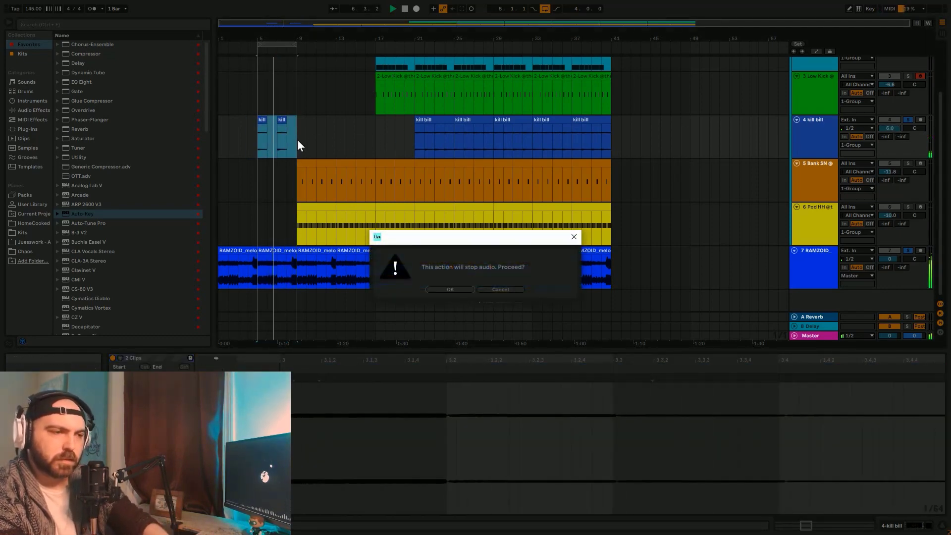
left_click(303, 217)
Try the Cymatics Vortex effect on the soloed Bank SN track, and remove it again.
left_click(69, 22)
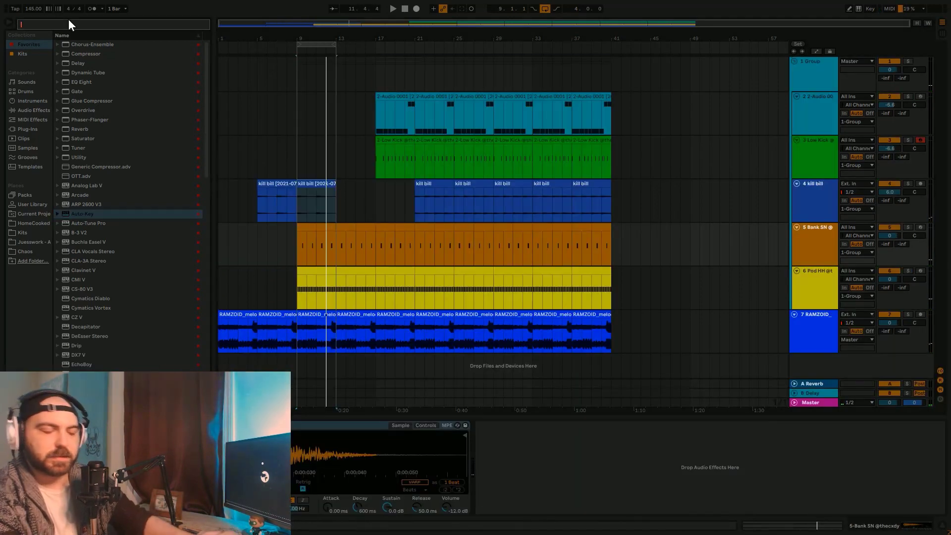
type("vo")
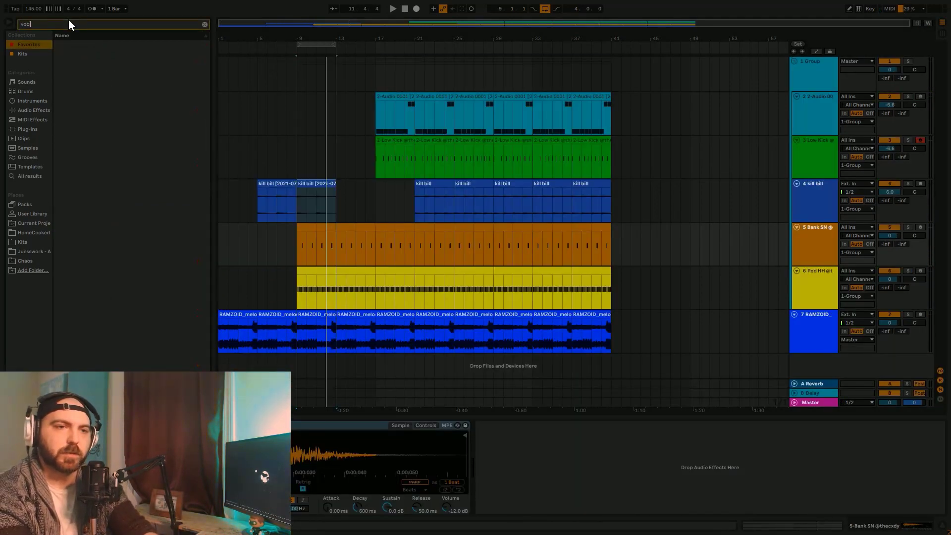
type("rte")
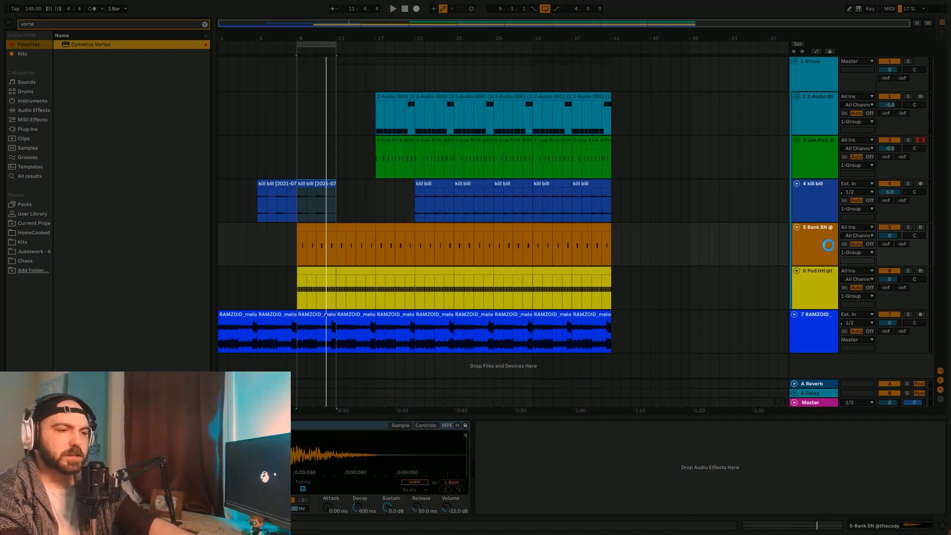
left_click(907, 227)
key("space")
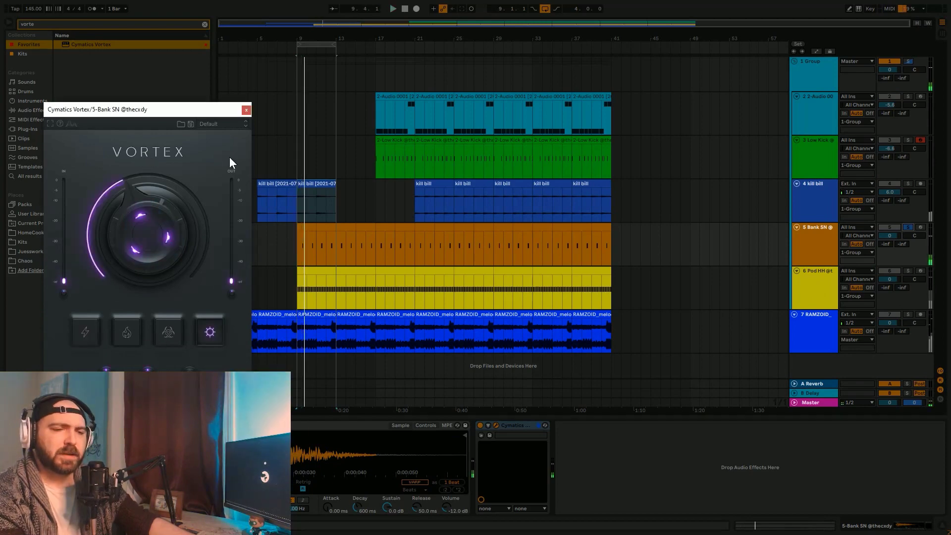
left_click(246, 109)
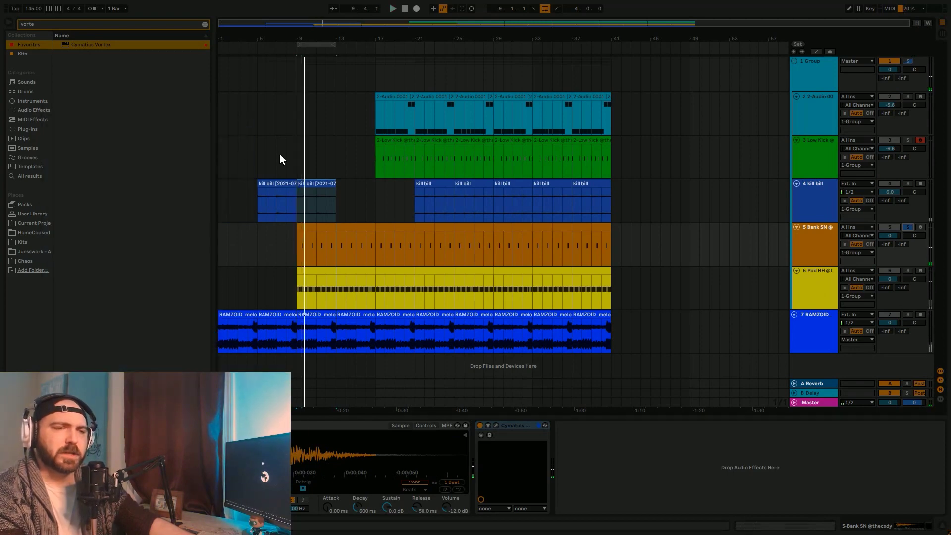
key("Delete")
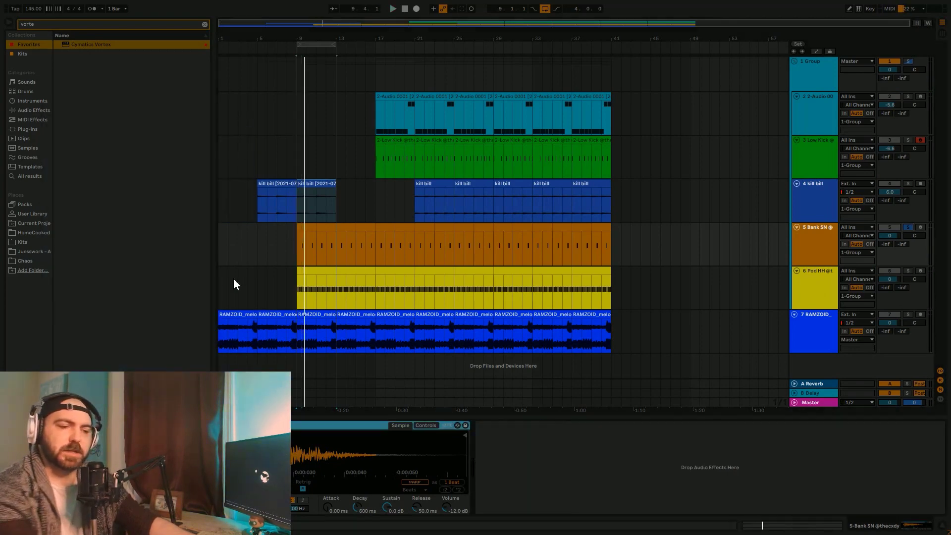
Add Cymatics Diablo to the Bank SN track, using the SYNTH - Chiptune preset with the output at -10 dB.
left_click(110, 26)
type("diablo")
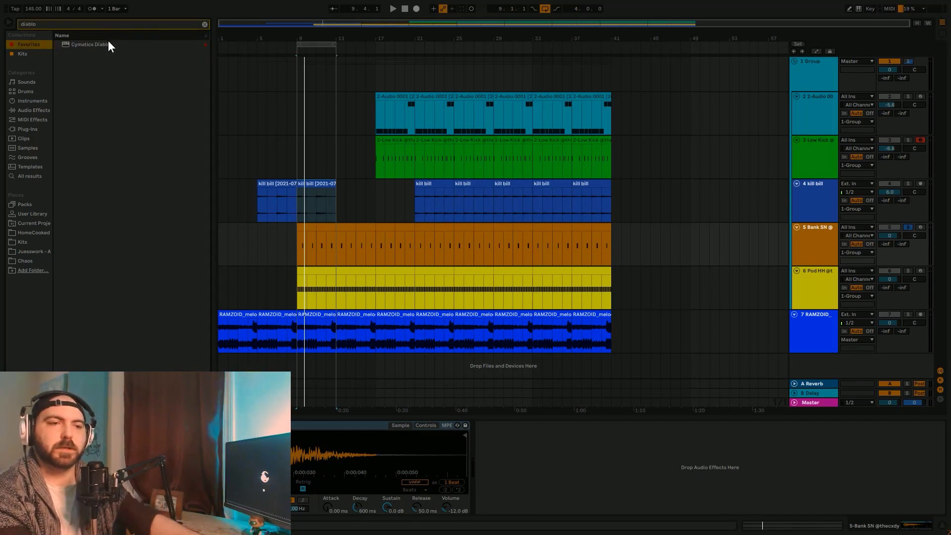
double_click(105, 44)
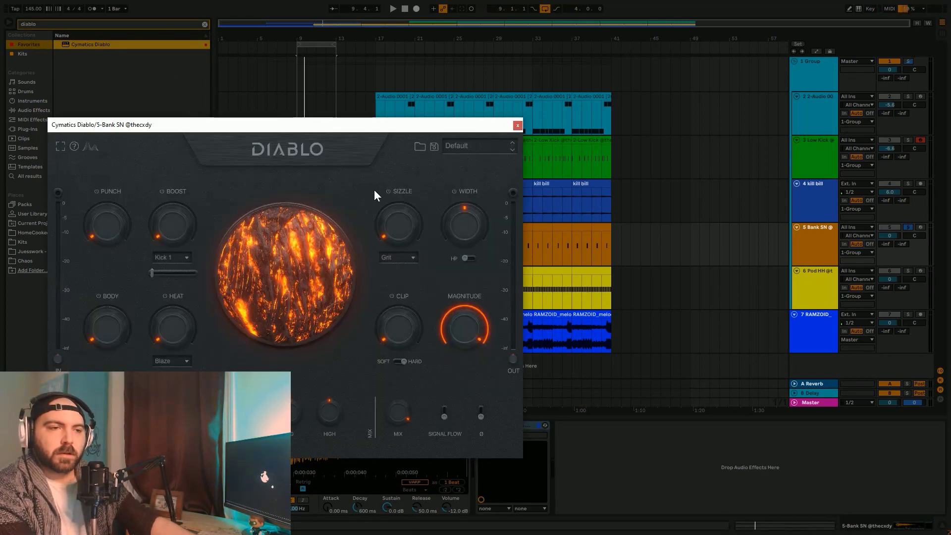
left_click(512, 149)
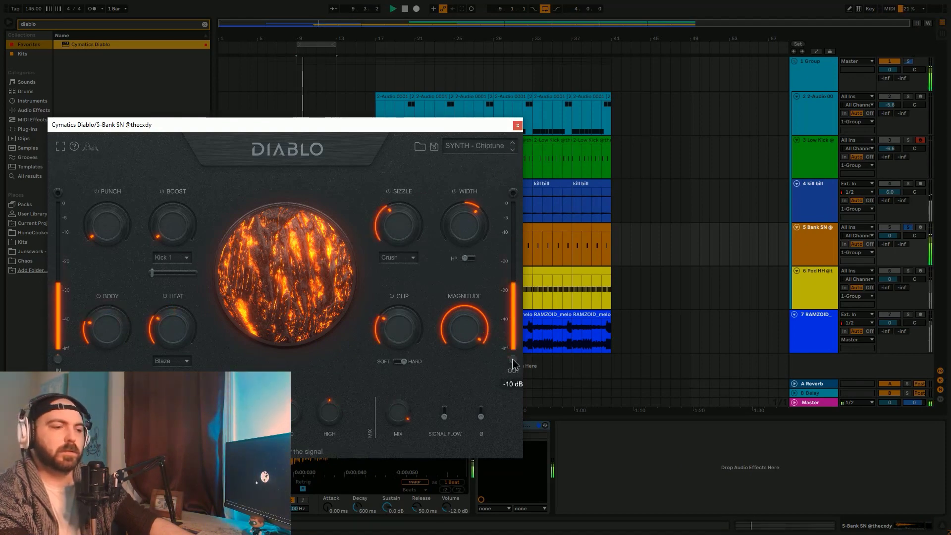
Freeze and flatten the Bank SN track to audio and duplicate its bars 9 to 12 up to bar 41.
key("ctrl+alt+f")
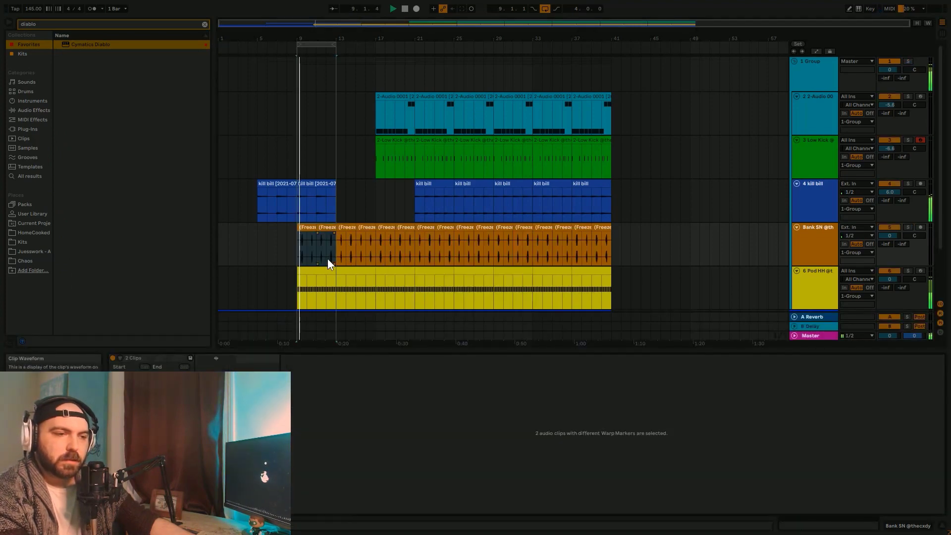
left_click(335, 287)
left_click_drag(329, 243, 299, 243)
key("ctrl+d")
key("ctrl+d")
key("ctrl+d")
key("ctrl+d")
key("ctrl+d")
key("ctrl+d")
key("ctrl+d")
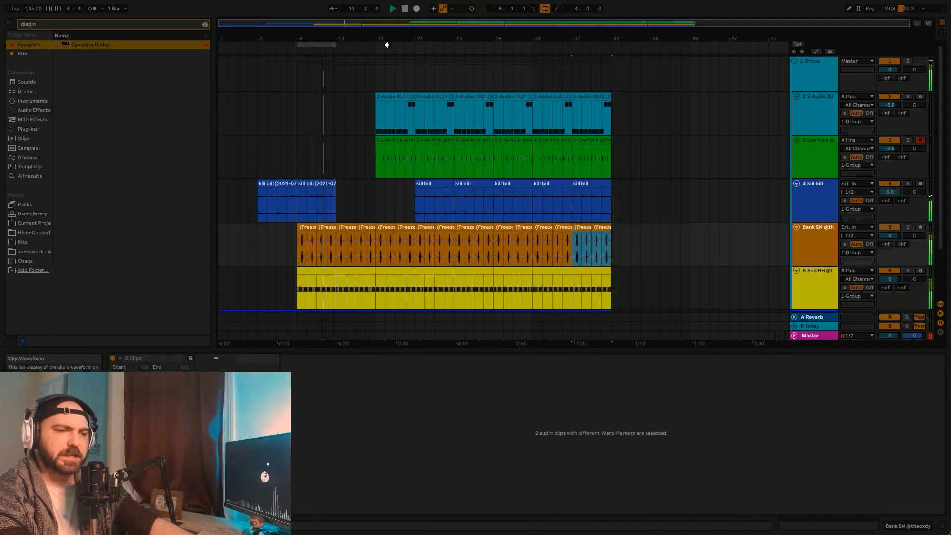
Turn off the loop and duplicate the consolidated kill bill clip over bars 13 to 20.
left_click(545, 9)
left_click(321, 188)
key("ctrl+d")
key("ctrl+d")
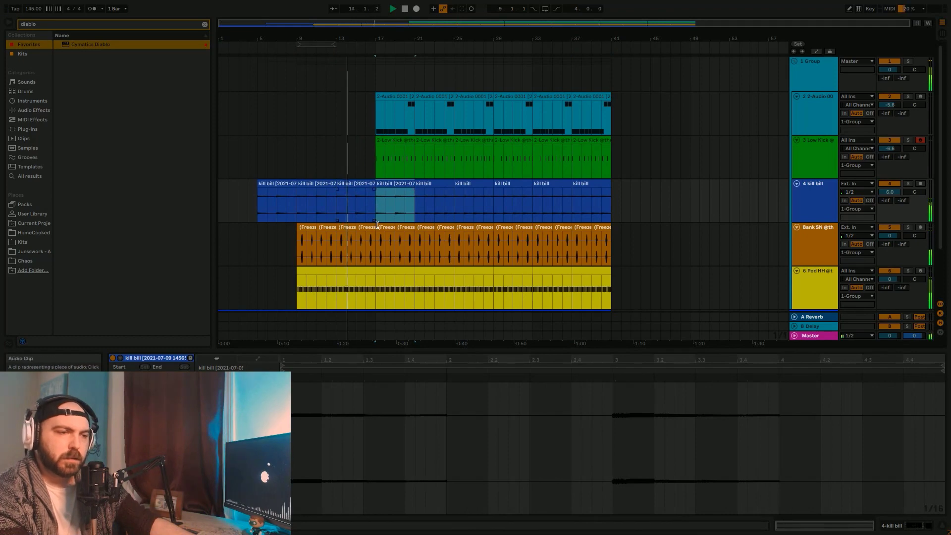
Cut the last beat before bar 17 from the kill bill, snare, hi-hat and melody tracks.
scroll(376, 292, "up", 5)
left_click_drag(375, 203, 363, 303)
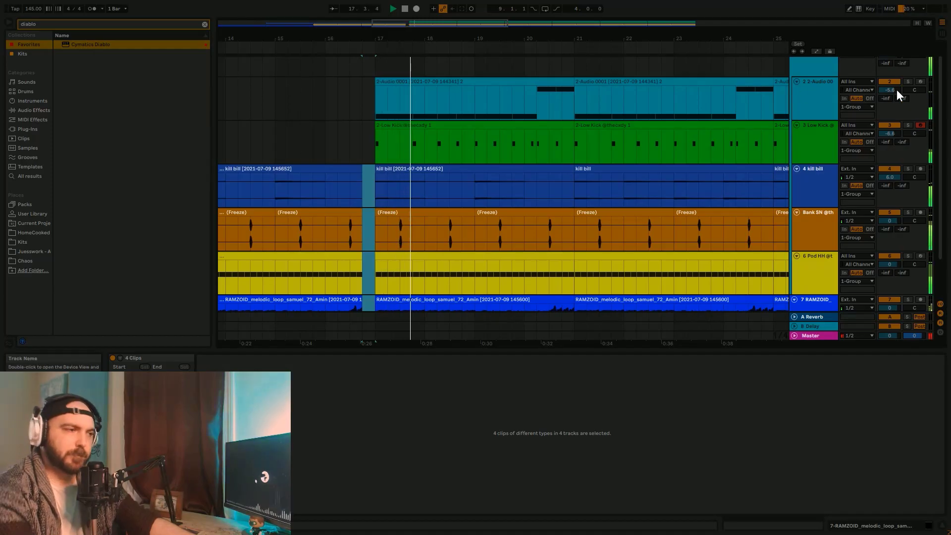
Set the 2-Audio 808 track's volume to 6.0 and the Low Kick track's volume to -2.5.
left_click_drag(897, 90, 896, 87)
left_click_drag(894, 137, 894, 126)
Clear bars 25 and 26 of the 808, kick, kill bill, snare and hi-hat tracks, keeping the melody.
scroll(549, 193, "down", 5)
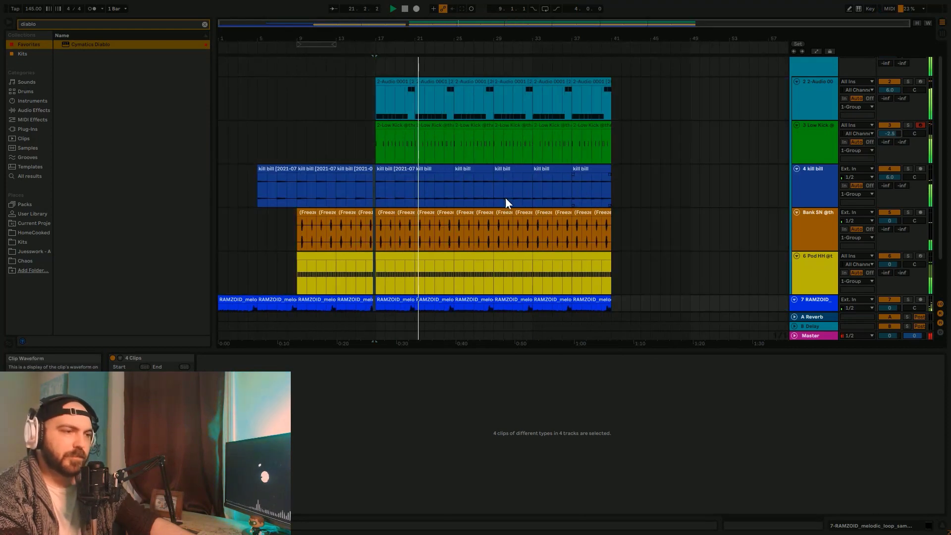
scroll(448, 240, "down", 3)
left_click_drag(452, 271, 492, 57)
scroll(553, 219, "up", 2)
key("Delete")
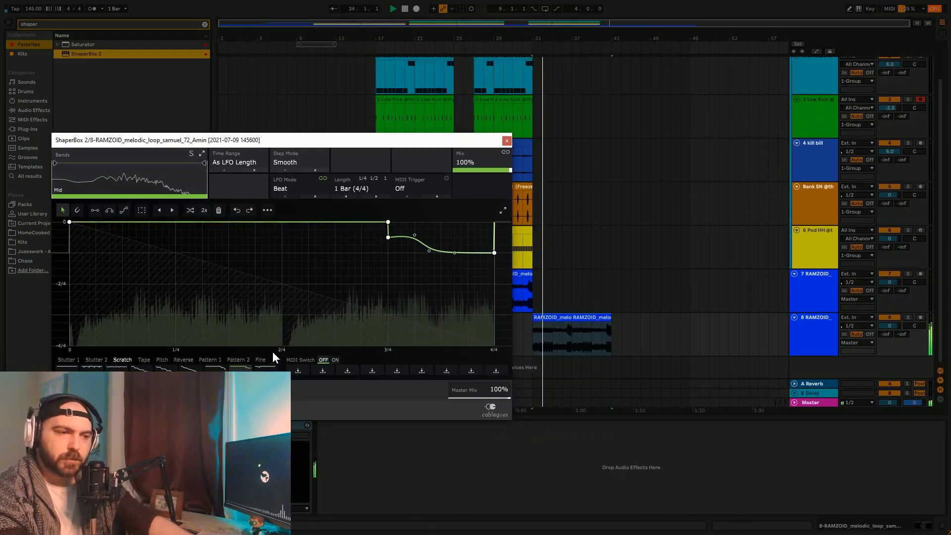
Close ShaperBox 2 and copy bars 17 to 32 of all grouped drum and 808 tracks to bar 41.
left_click(507, 141)
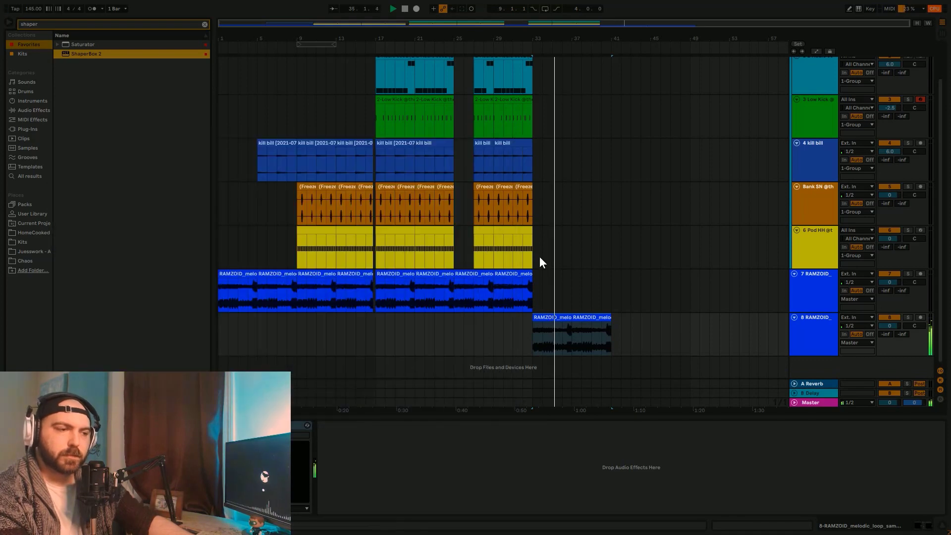
left_click_drag(374, 262, 532, 55)
left_click_drag(409, 89, 629, 121)
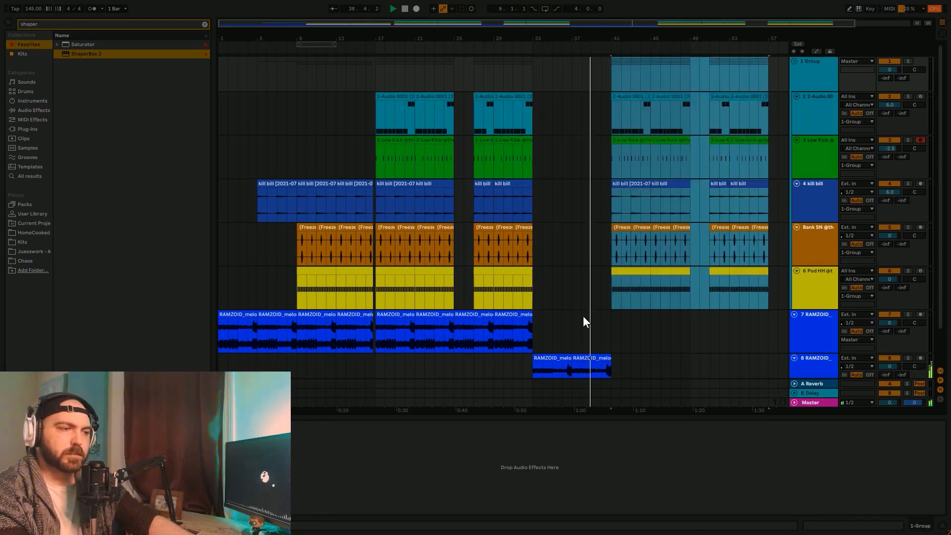
Duplicate the second melody track's clip at bar 37 four times, filling bars 41 to 56.
left_click(591, 357)
key("ctrl+d")
key("ctrl+d")
key("ctrl+d")
key("ctrl+d")
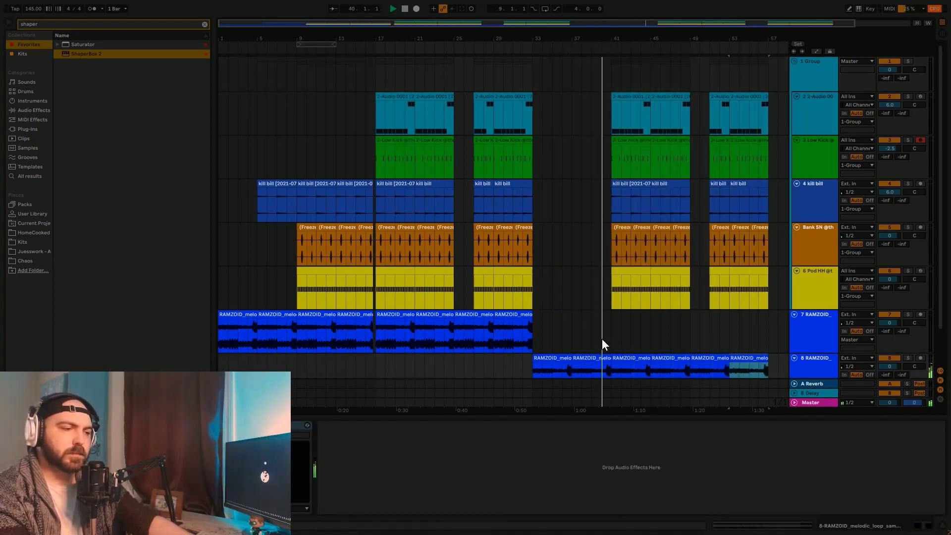
Cut the last beat before bar 41 from the second melody track.
scroll(602, 337, "up", 4)
left_click(642, 359)
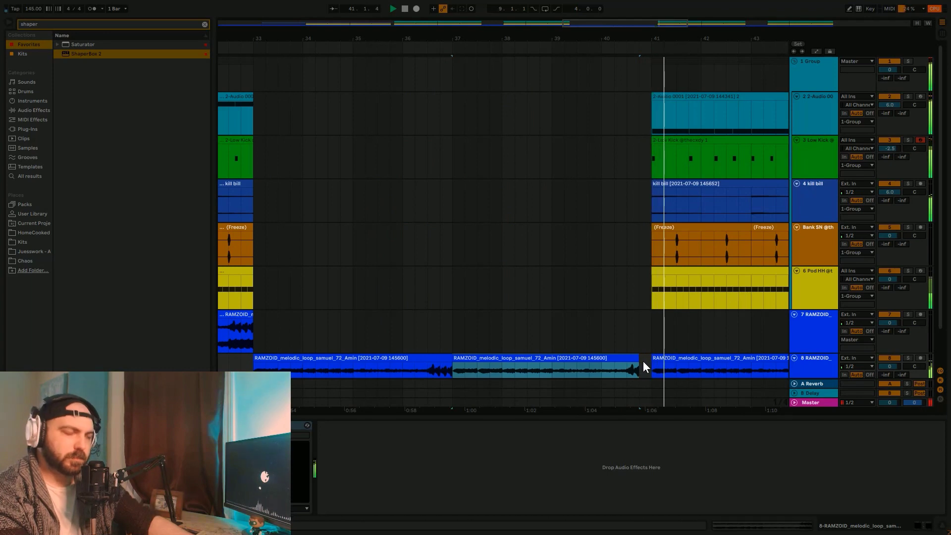
scroll(604, 323, "down", 5)
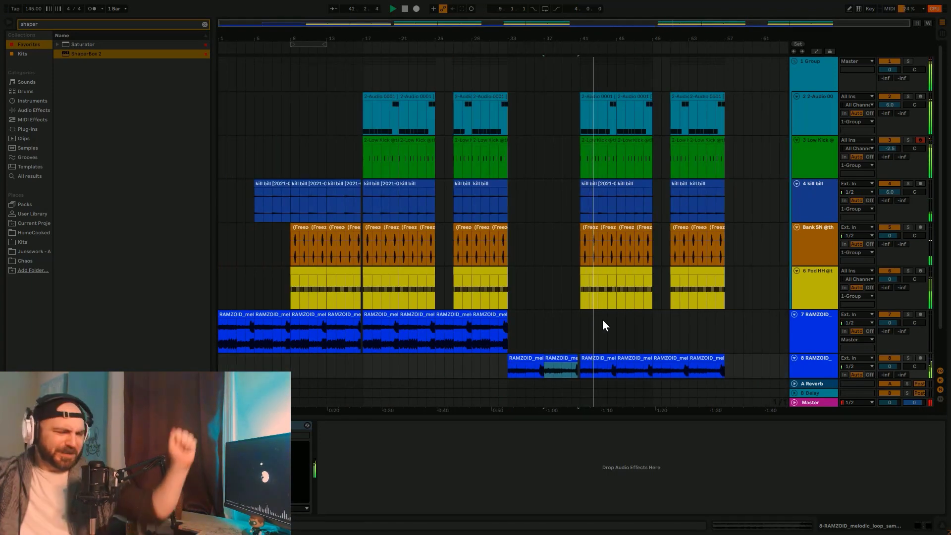